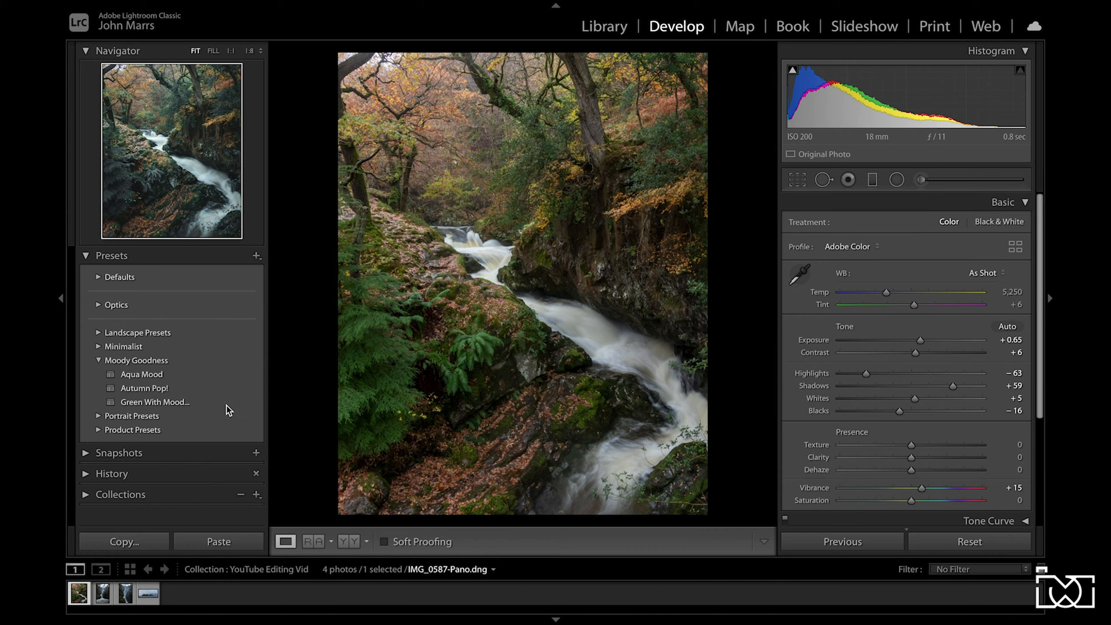
# - Apply the Green With Mood preset from the Moody Goodness group and compare the photo before and after
pyautogui.click(177, 402)
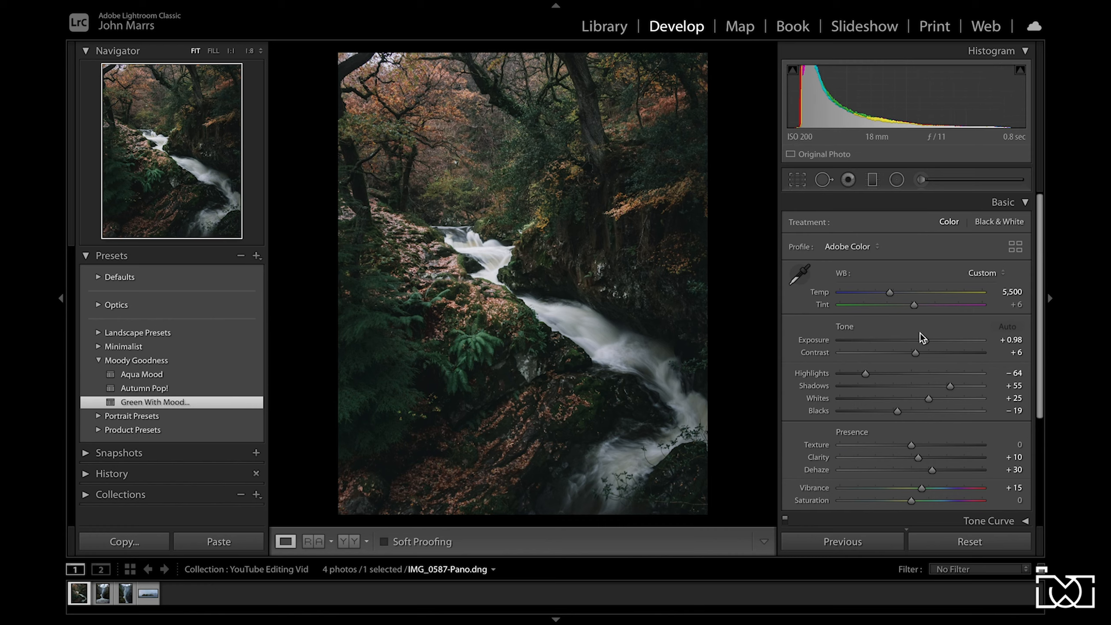
pyautogui.press('\\')
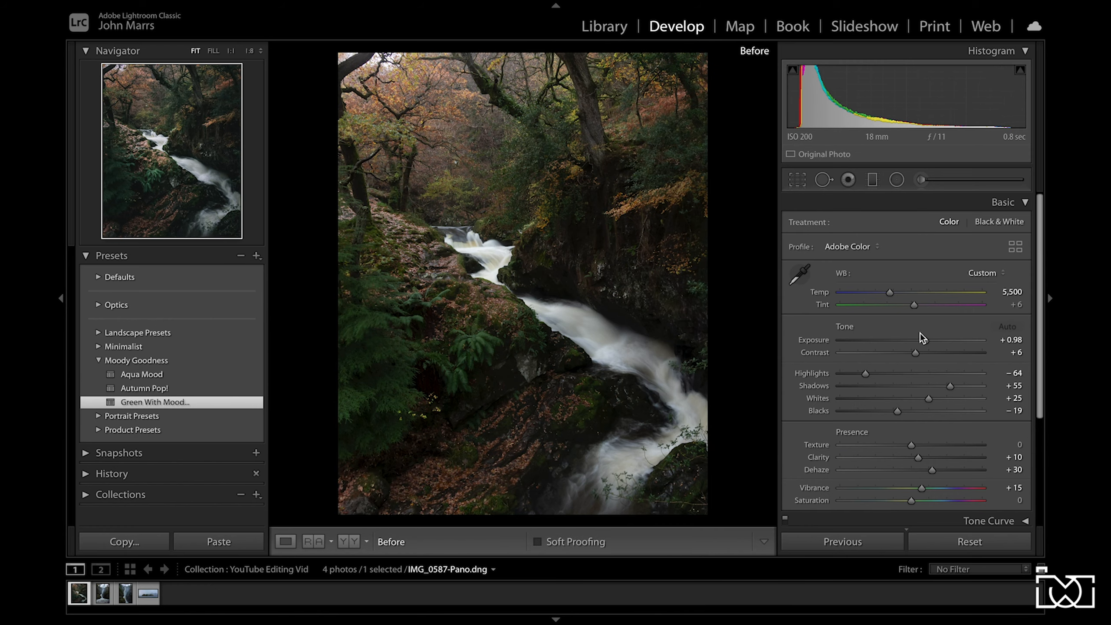
pyautogui.press('\\')
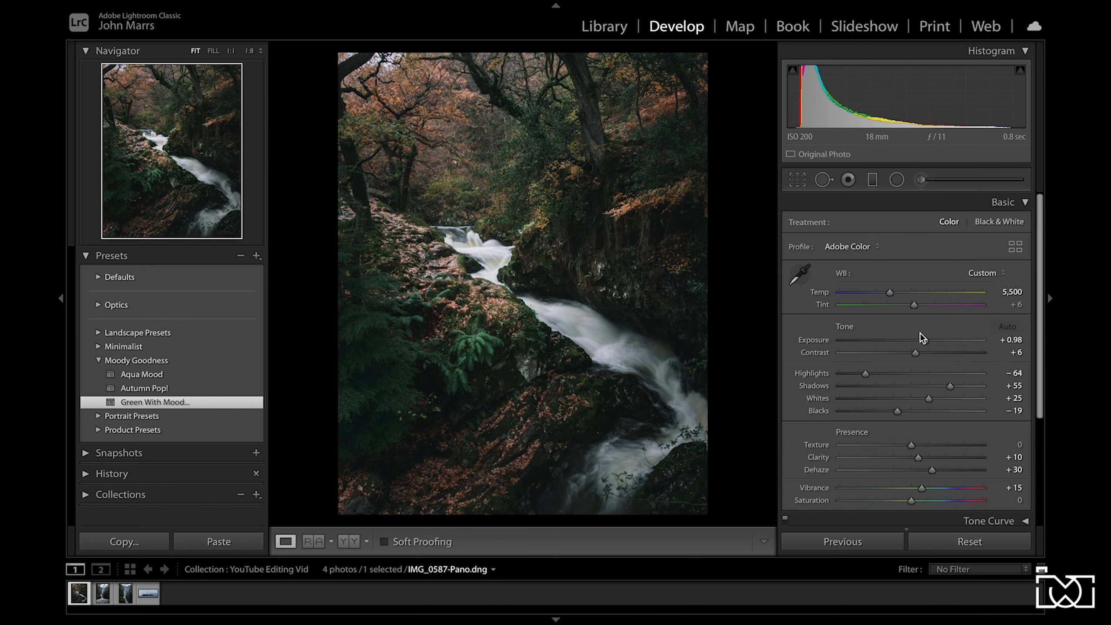
pyautogui.press('\\')
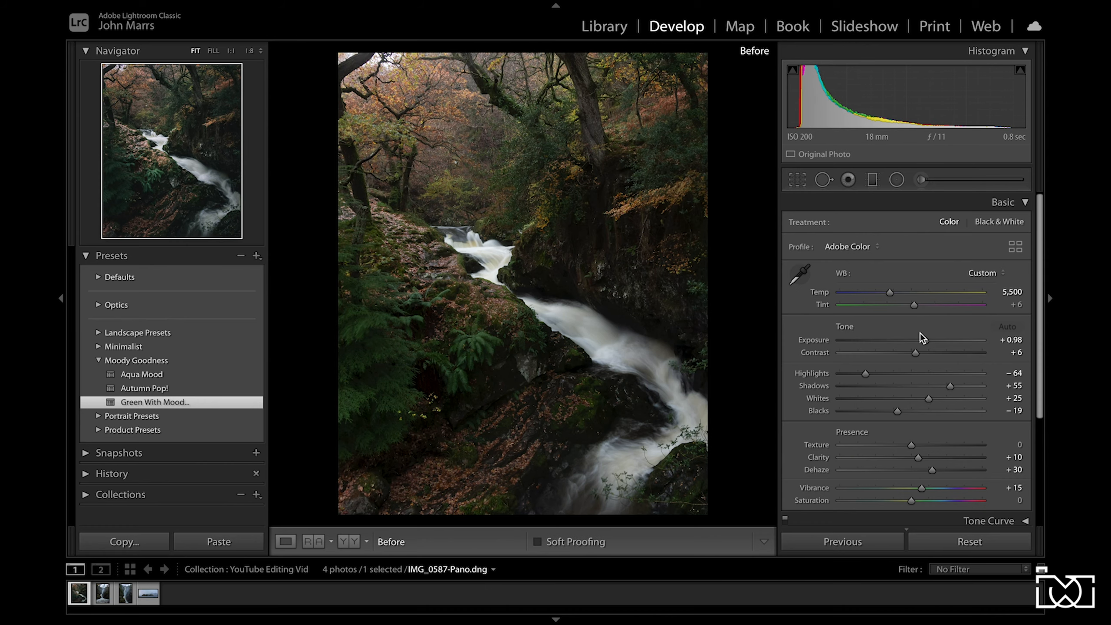
pyautogui.press('\\')
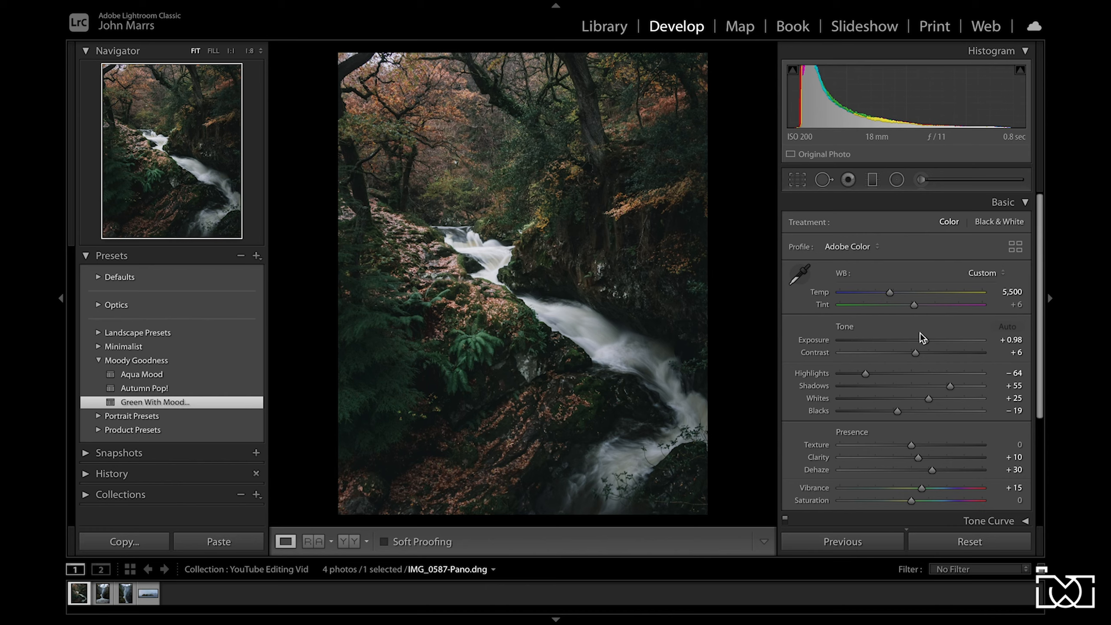
pyautogui.press('\\')
pyautogui.press('\\')
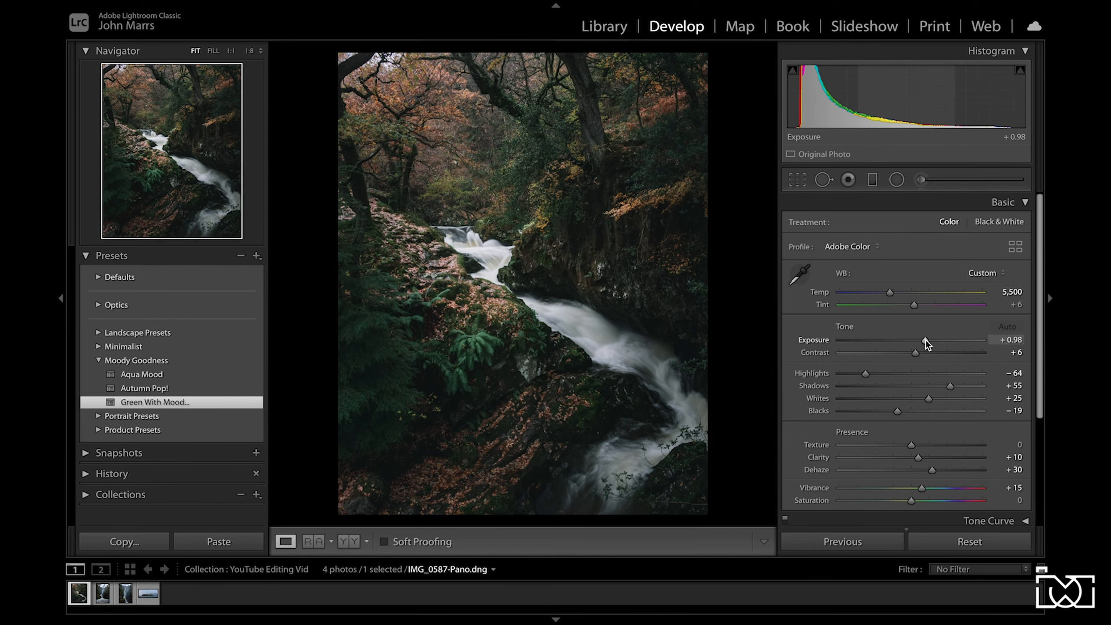
pyautogui.doubleClick(925, 340)
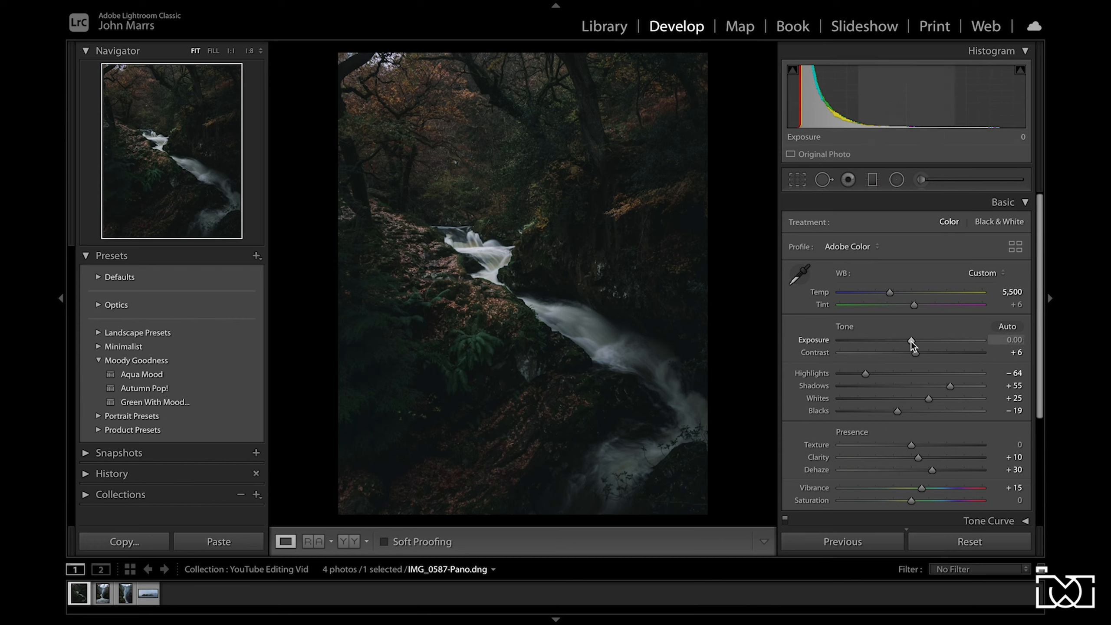
pyautogui.moveTo(912, 342); pyautogui.dragTo(922, 341)
pyautogui.doubleClick(915, 341)
pyautogui.hotkey('ctrl', 'z')
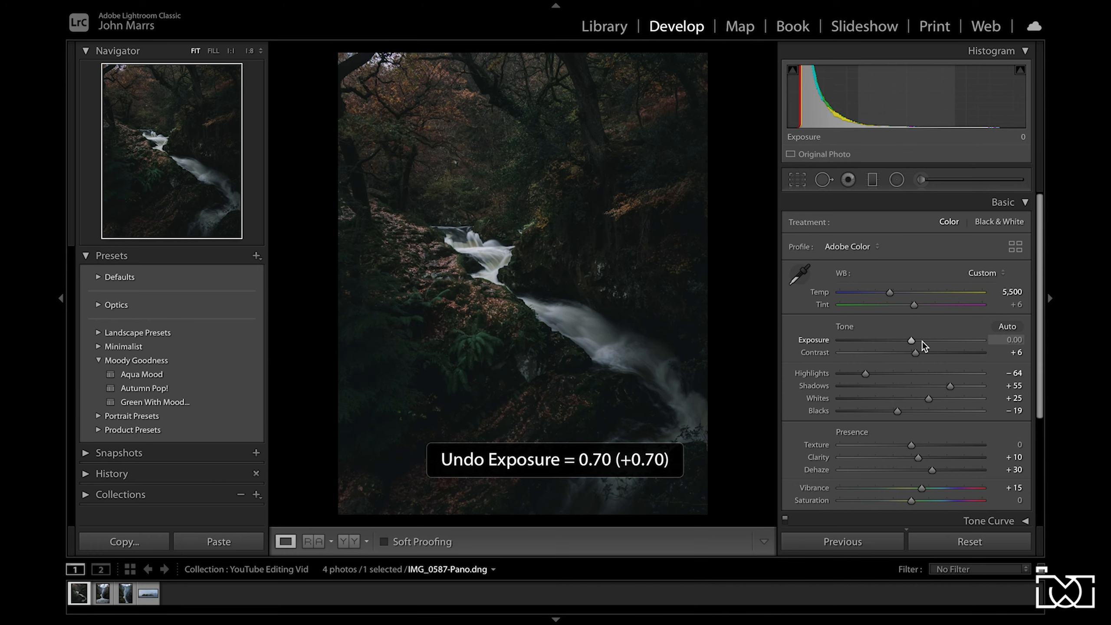
pyautogui.hotkey('ctrl', 'z')
pyautogui.hotkey('ctrl', 'z')
pyautogui.hotkey('ctrl', 'z')
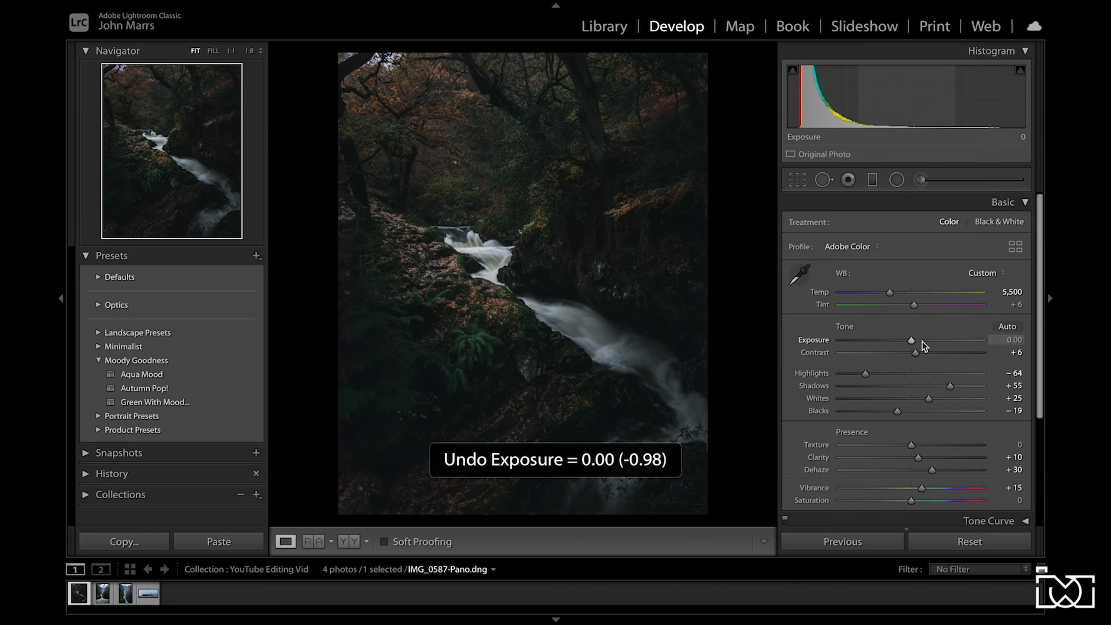
# - Set the photo's Exposure to +0.80 and its Contrast to +10
pyautogui.moveTo(927, 340); pyautogui.dragTo(922, 341)
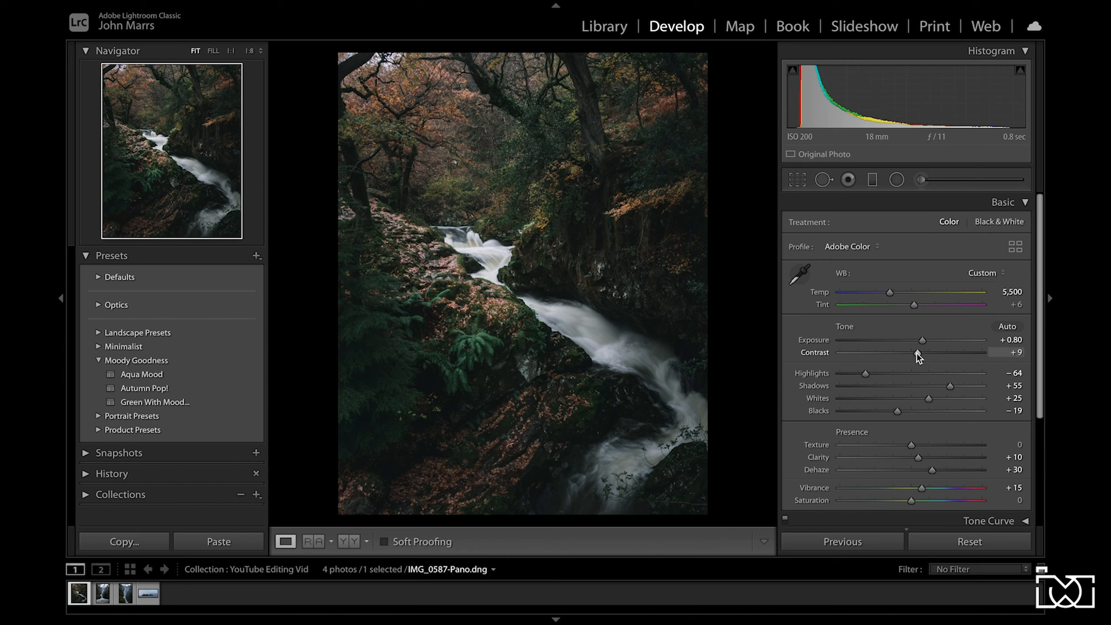
pyautogui.moveTo(917, 352); pyautogui.dragTo(917, 353)
pyautogui.doubleClick(866, 373)
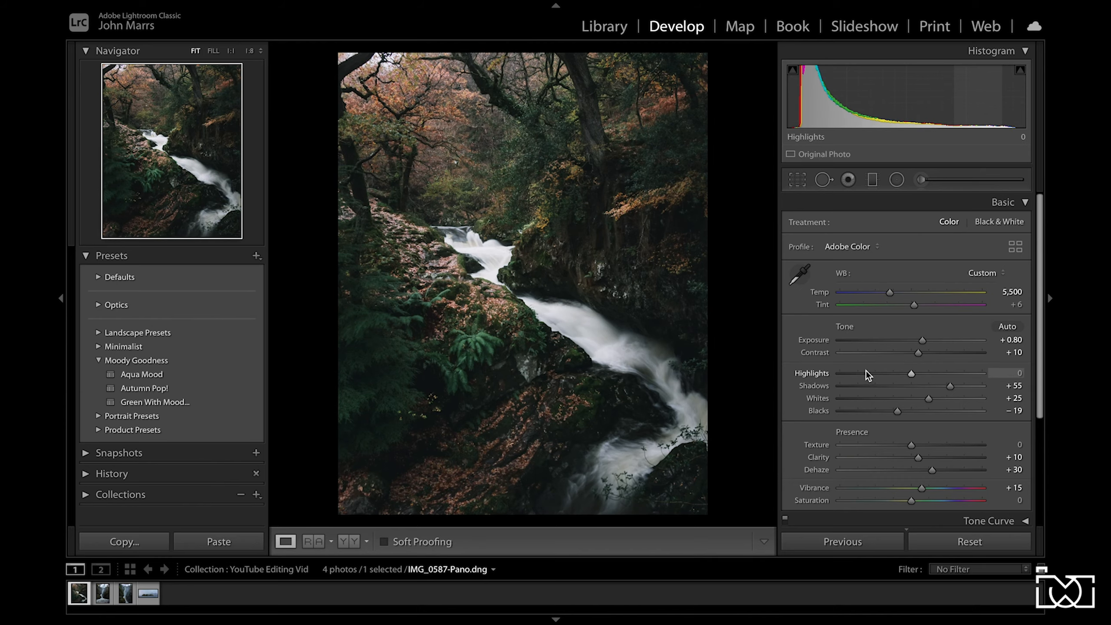
pyautogui.press('z')
pyautogui.moveTo(590, 393); pyautogui.dragTo(573, 230)
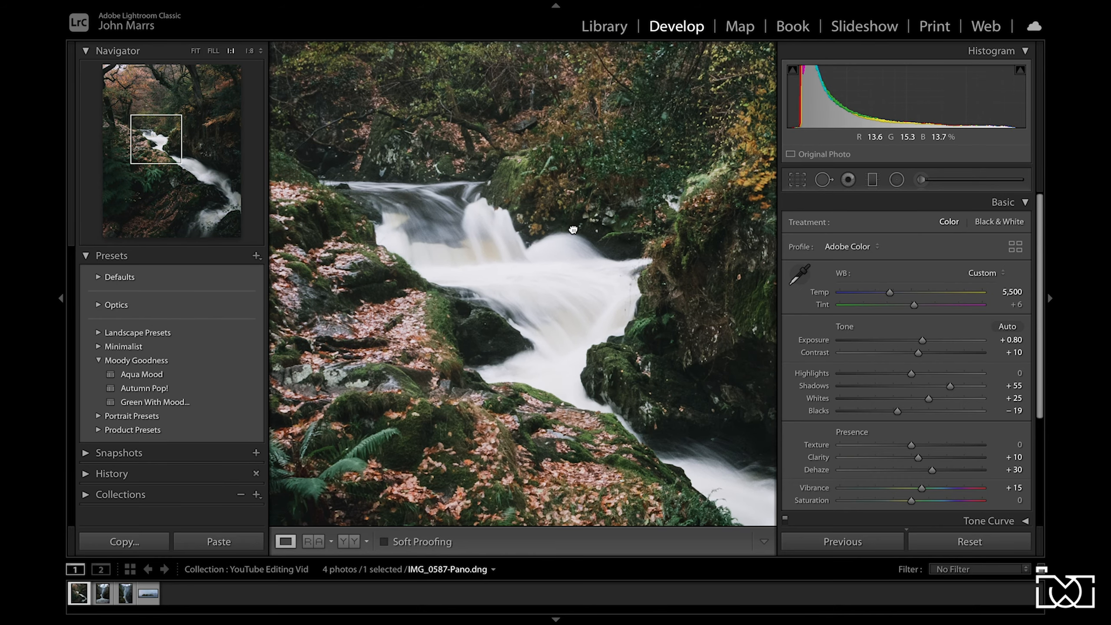
pyautogui.click(556, 278)
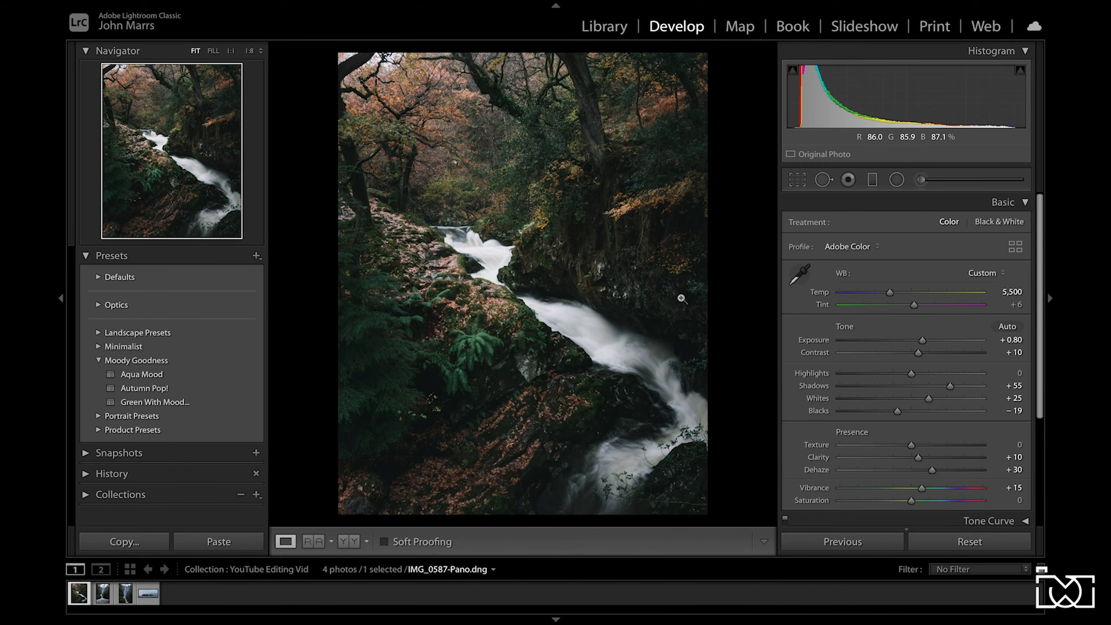
pyautogui.moveTo(911, 373); pyautogui.dragTo(865, 373)
pyautogui.hotkey('ctrl', 'z')
pyautogui.hotkey('ctrl', 'z')
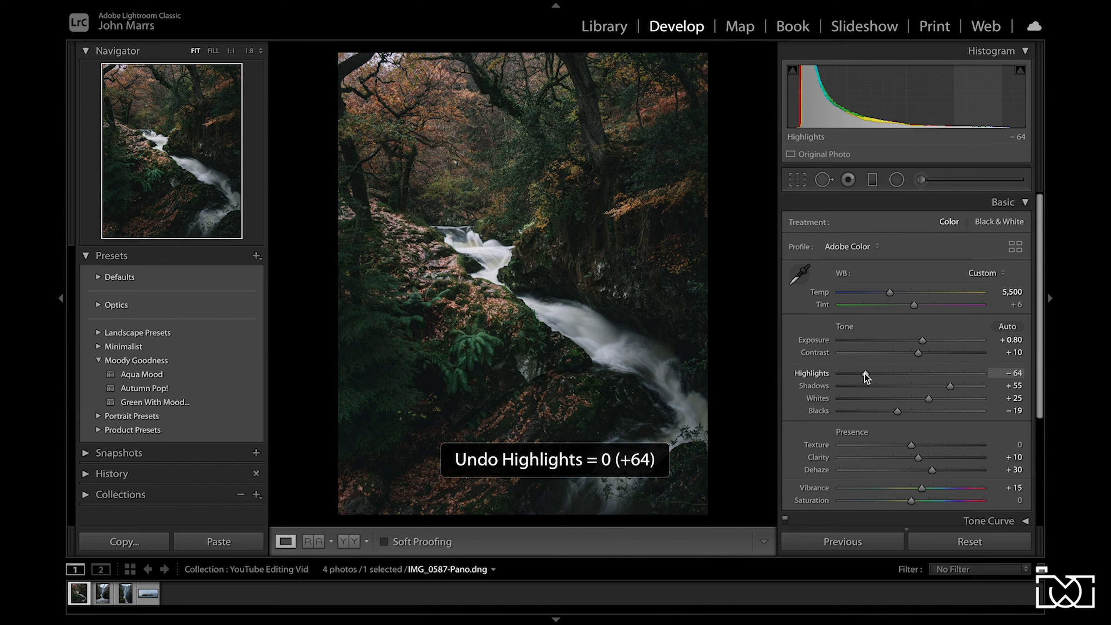
# - Lower the photo's Highlights to −75
pyautogui.moveTo(864, 373); pyautogui.dragTo(859, 373)
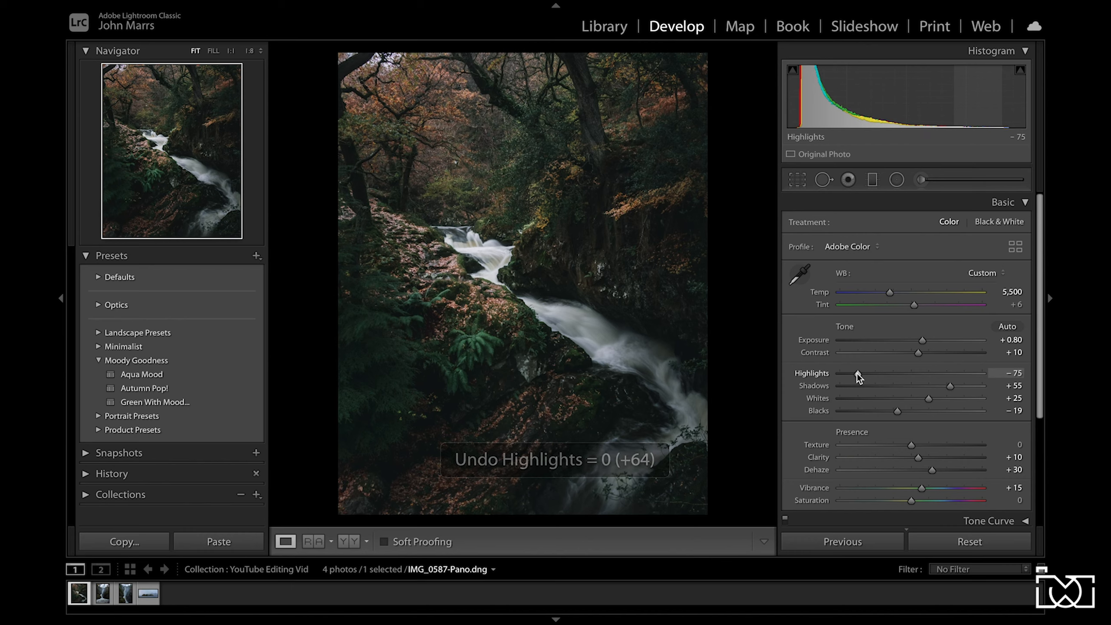
pyautogui.scroll(-1, 930, 380)
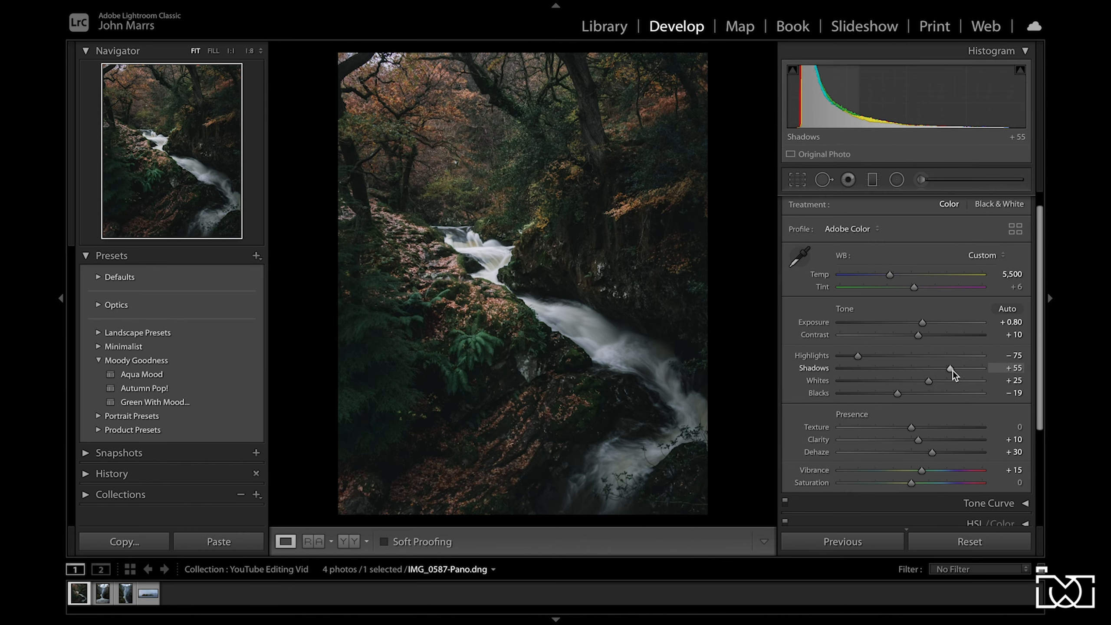
# - Examine the water at 1:1 zoom, following the stream from the upper waterfall down to the lower rapids
pyautogui.click(488, 271)
pyautogui.moveTo(512, 272); pyautogui.dragTo(458, 272)
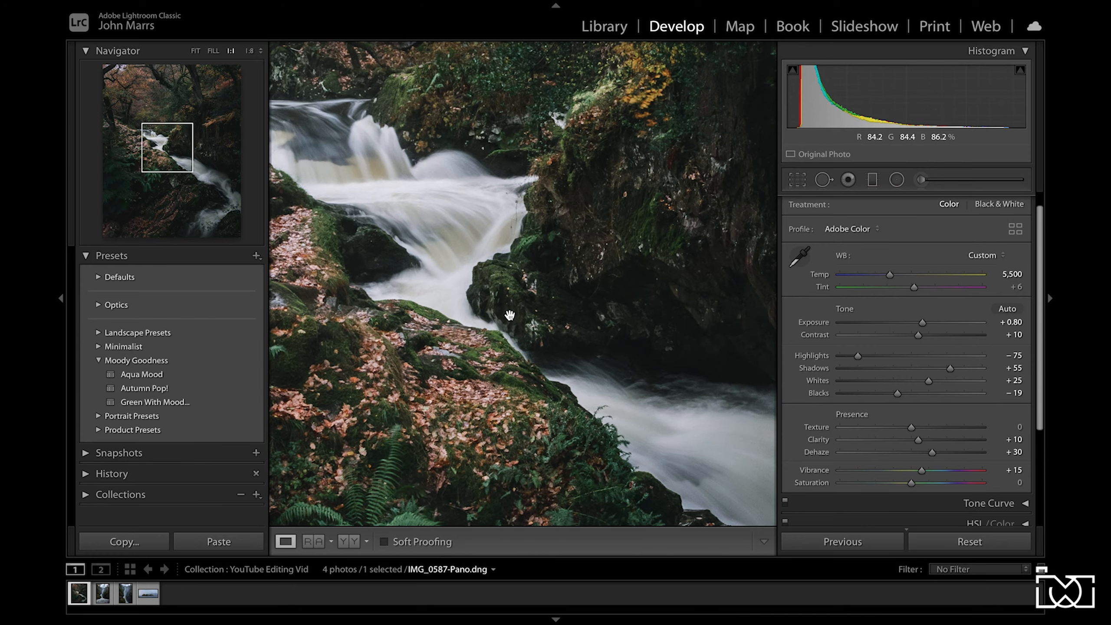
pyautogui.moveTo(508, 318); pyautogui.dragTo(440, 275)
pyautogui.moveTo(578, 344); pyautogui.dragTo(474, 275)
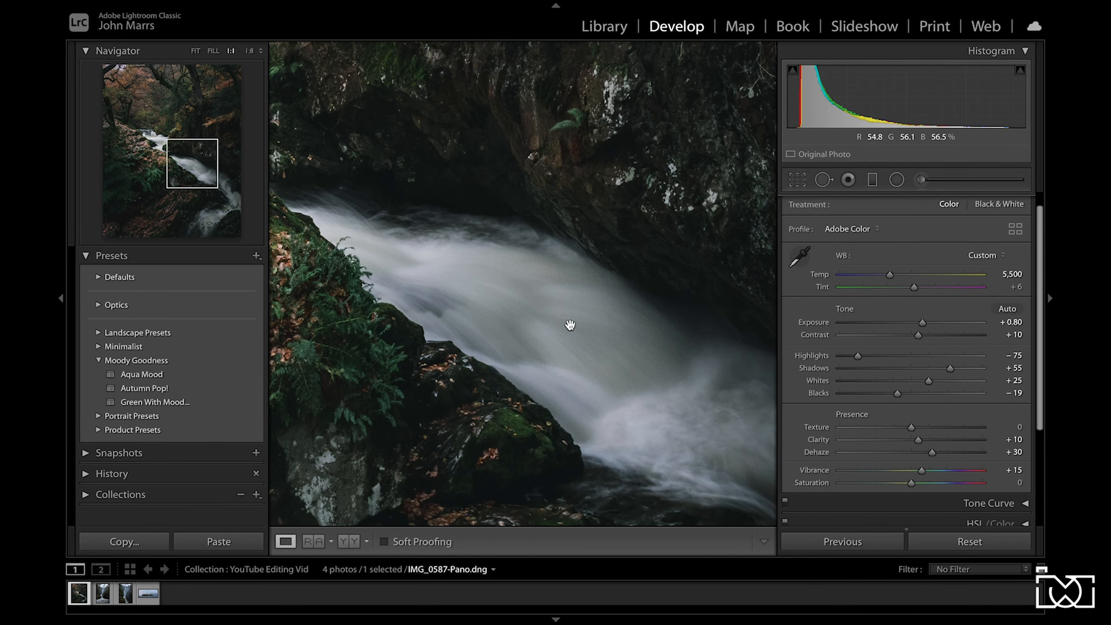
pyautogui.moveTo(571, 322); pyautogui.dragTo(471, 288)
pyautogui.moveTo(584, 342); pyautogui.dragTo(437, 253)
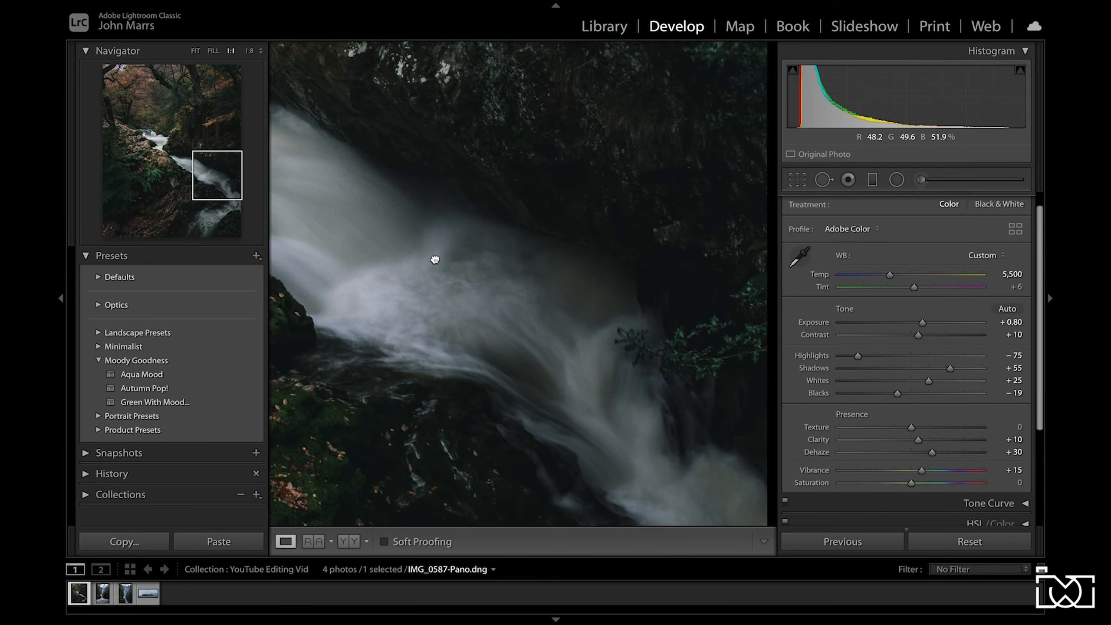
pyautogui.click(491, 306)
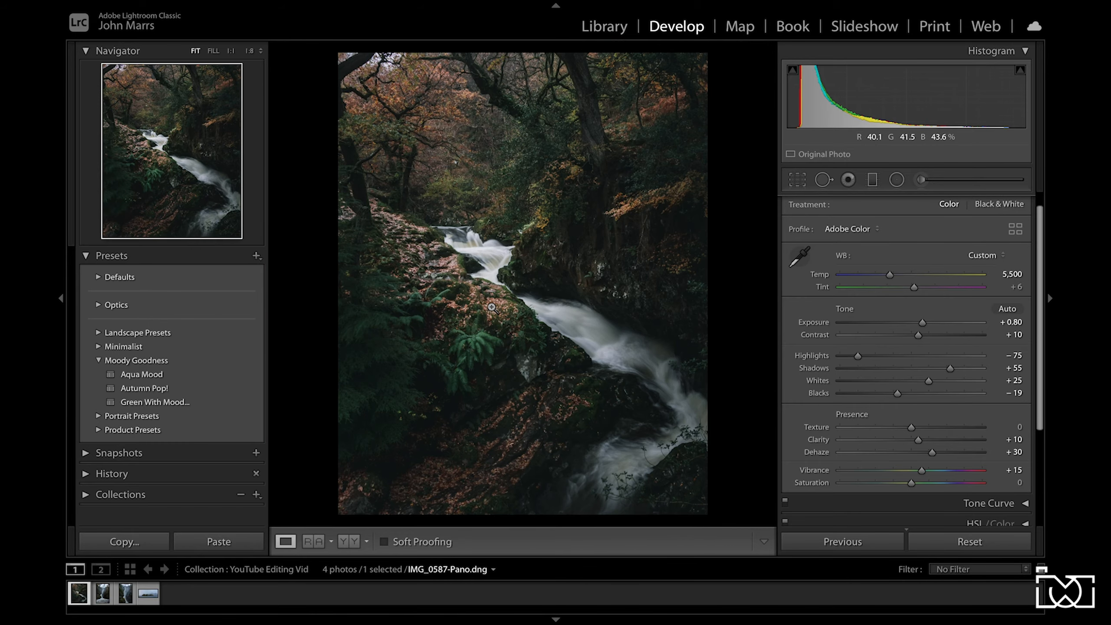
# - Check the photo's file details and camera settings in the info overlay, and hide the overlay again
pyautogui.press('i')
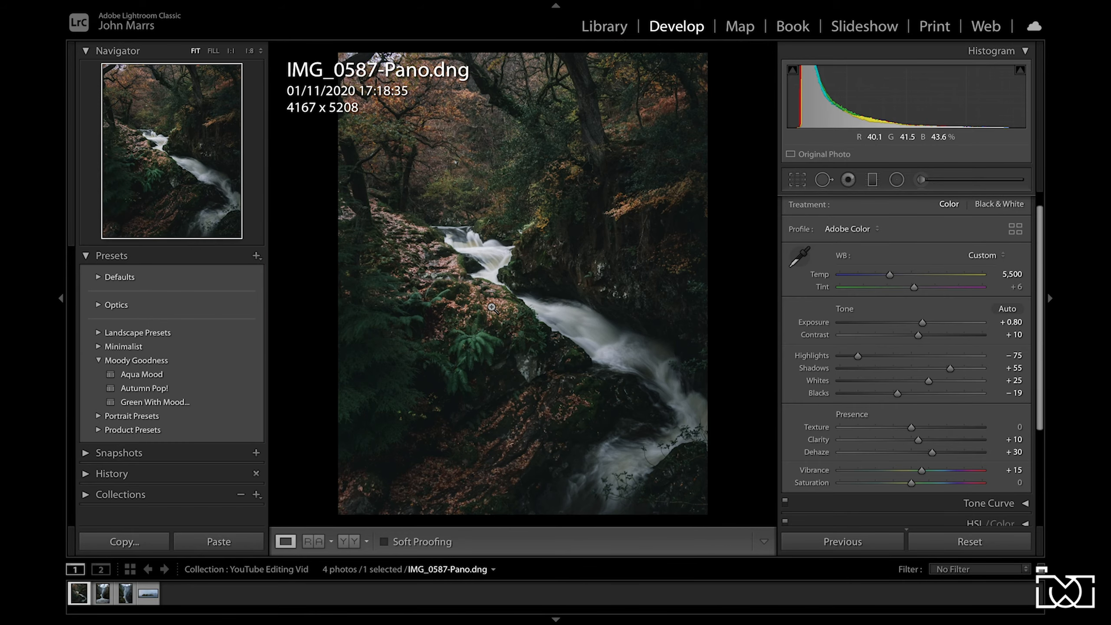
pyautogui.press('i')
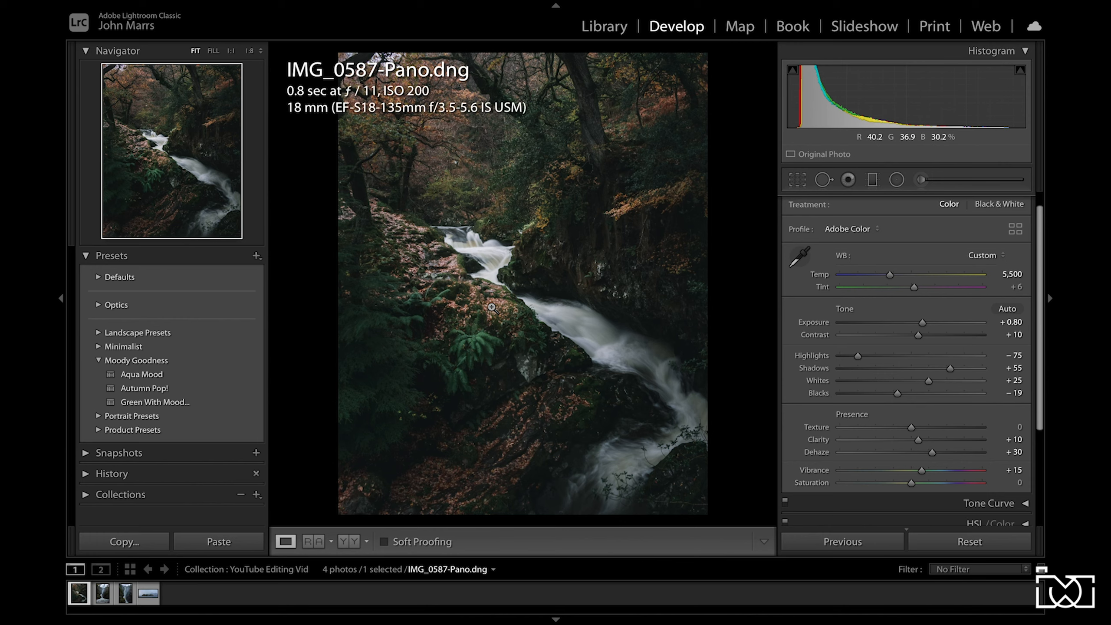
pyautogui.press('i')
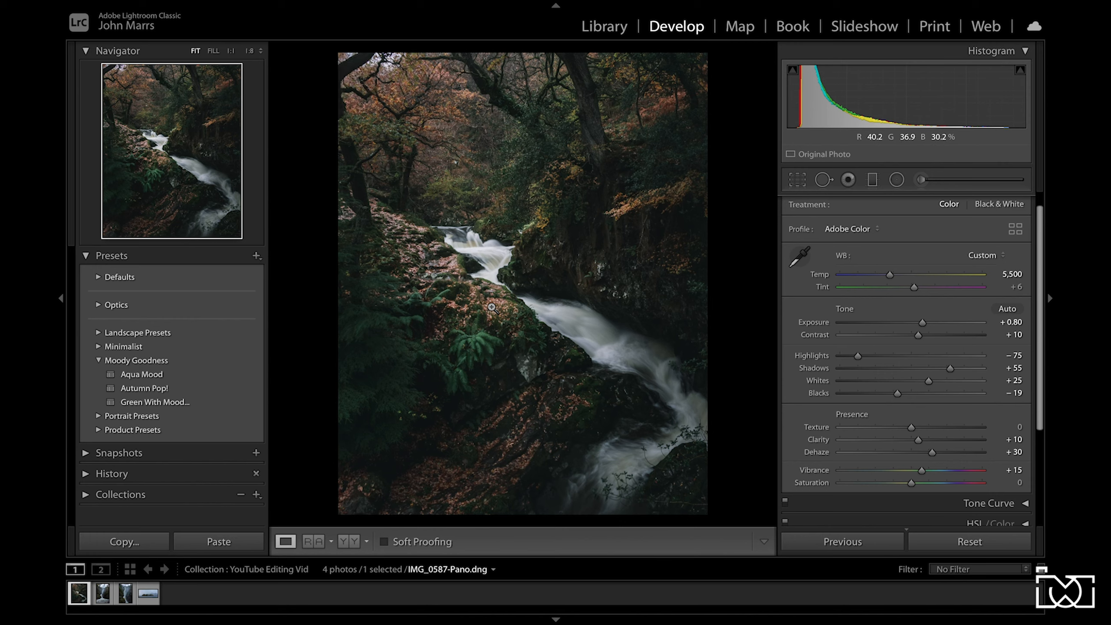
# - Compare the photo with Shadows at zero, and raise Shadows to +80
pyautogui.doubleClick(948, 369)
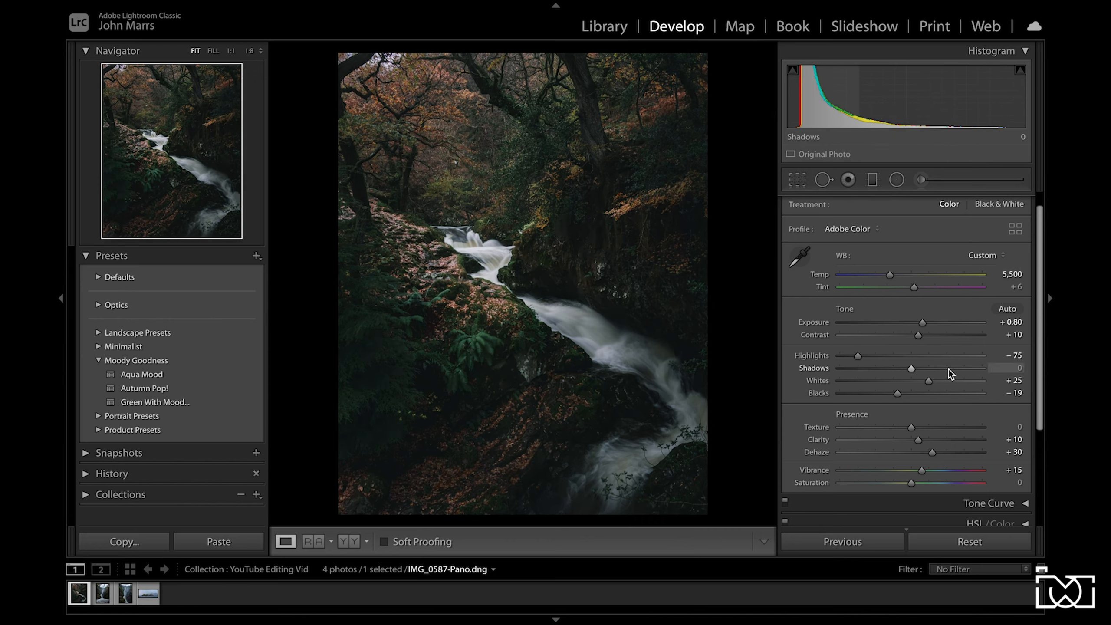
pyautogui.hotkey('ctrl', 'z')
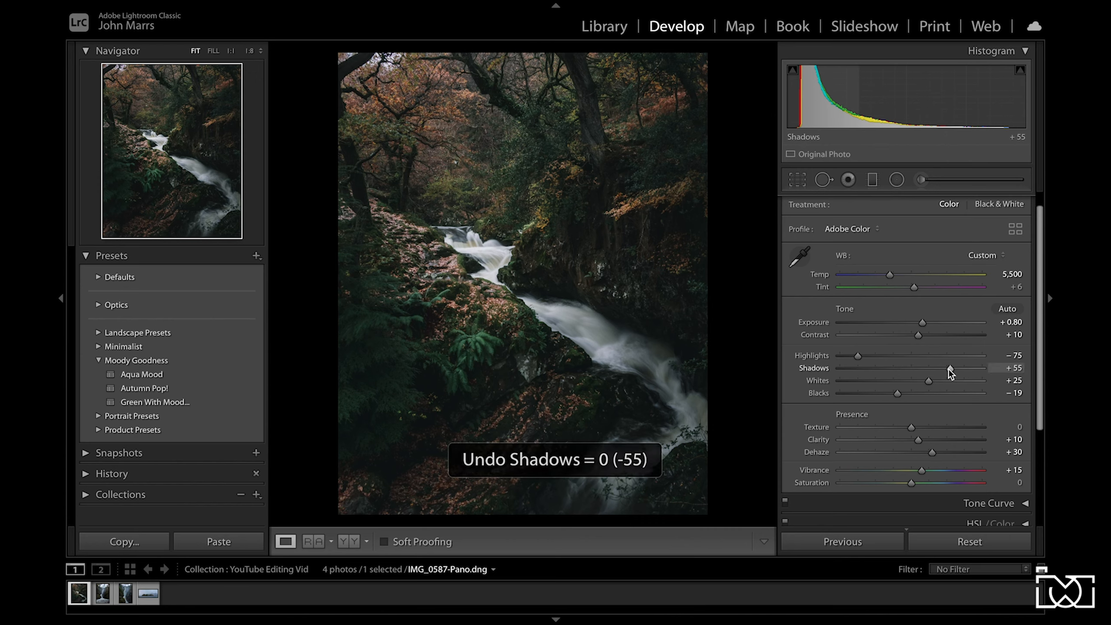
pyautogui.moveTo(947, 369); pyautogui.dragTo(967, 369)
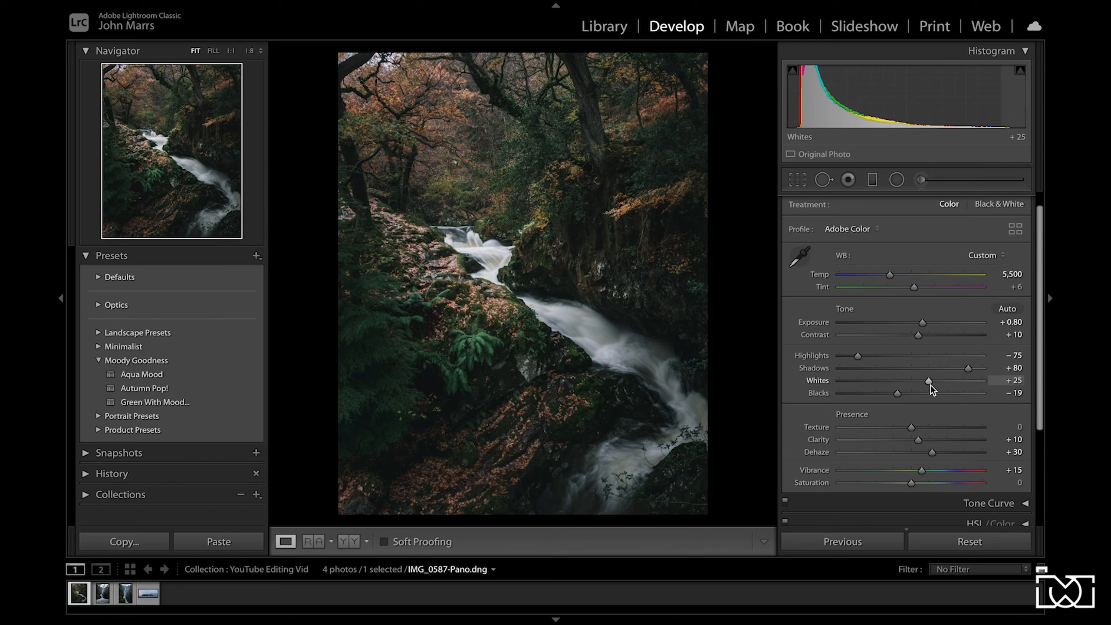
# - Try a strongly reduced Whites value, undo it, and set Whites to +20
pyautogui.hotkey('ctrl', 'z')
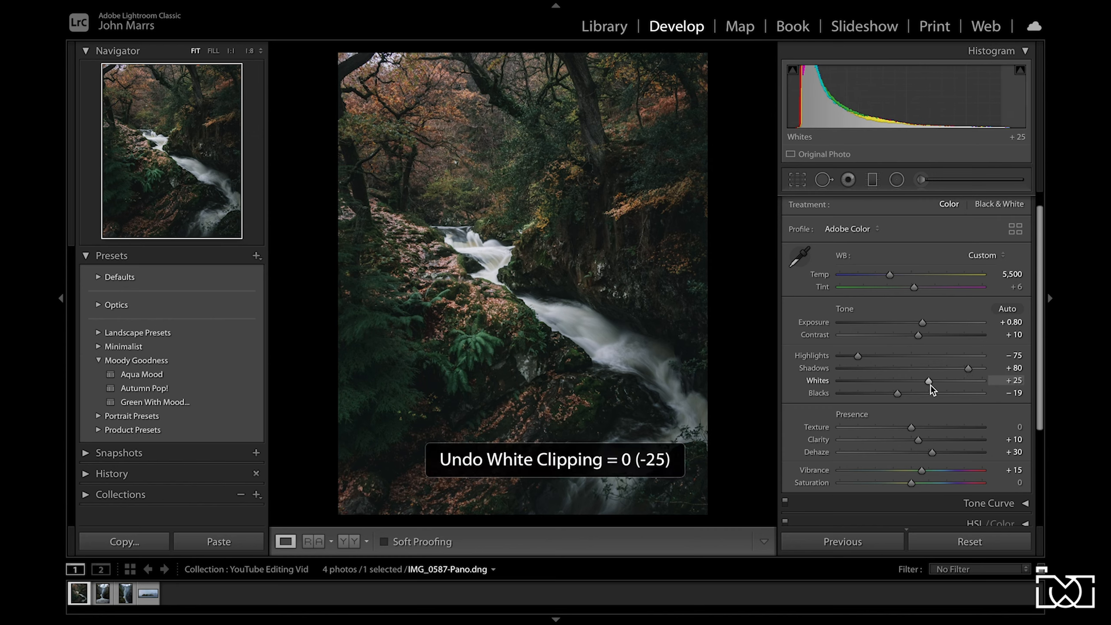
pyautogui.moveTo(928, 380); pyautogui.dragTo(873, 383)
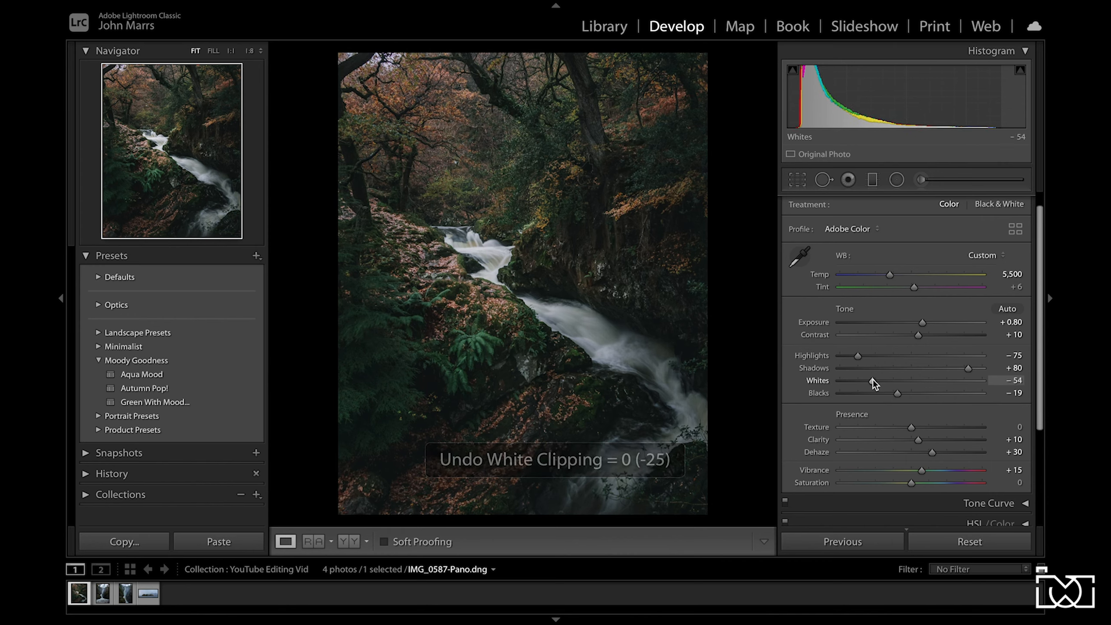
pyautogui.hotkey('ctrl', 'z')
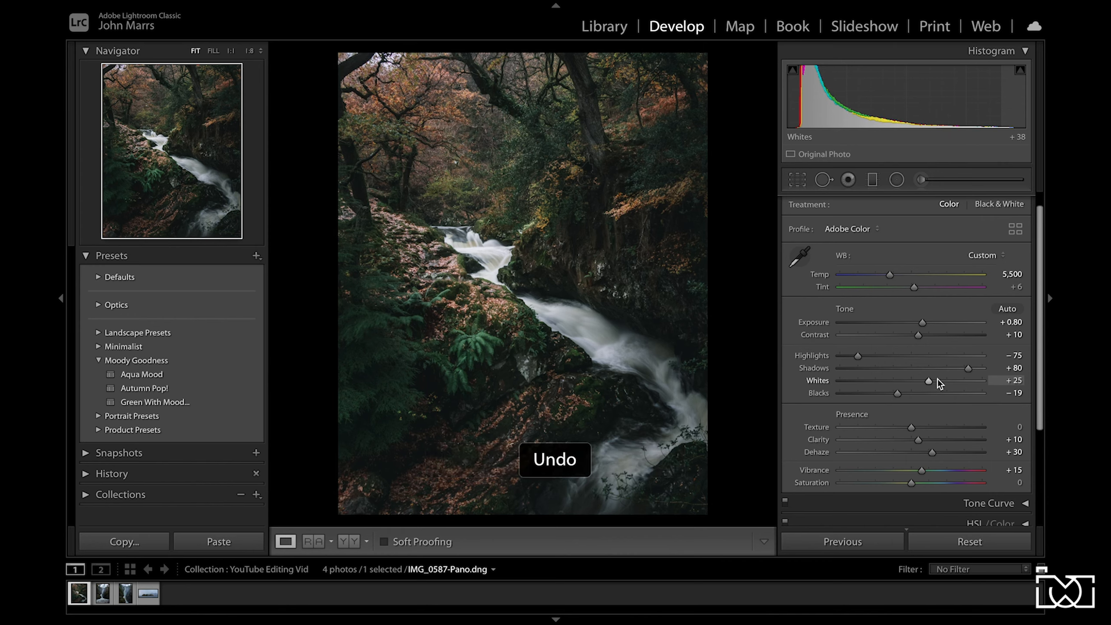
pyautogui.moveTo(928, 380); pyautogui.dragTo(928, 379)
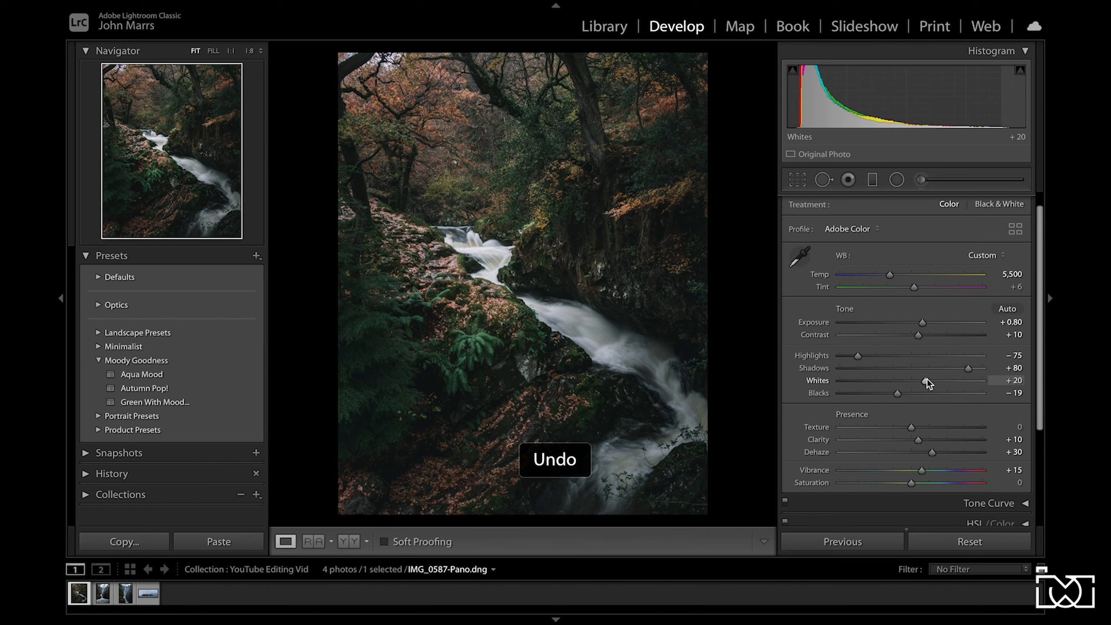
pyautogui.doubleClick(899, 396)
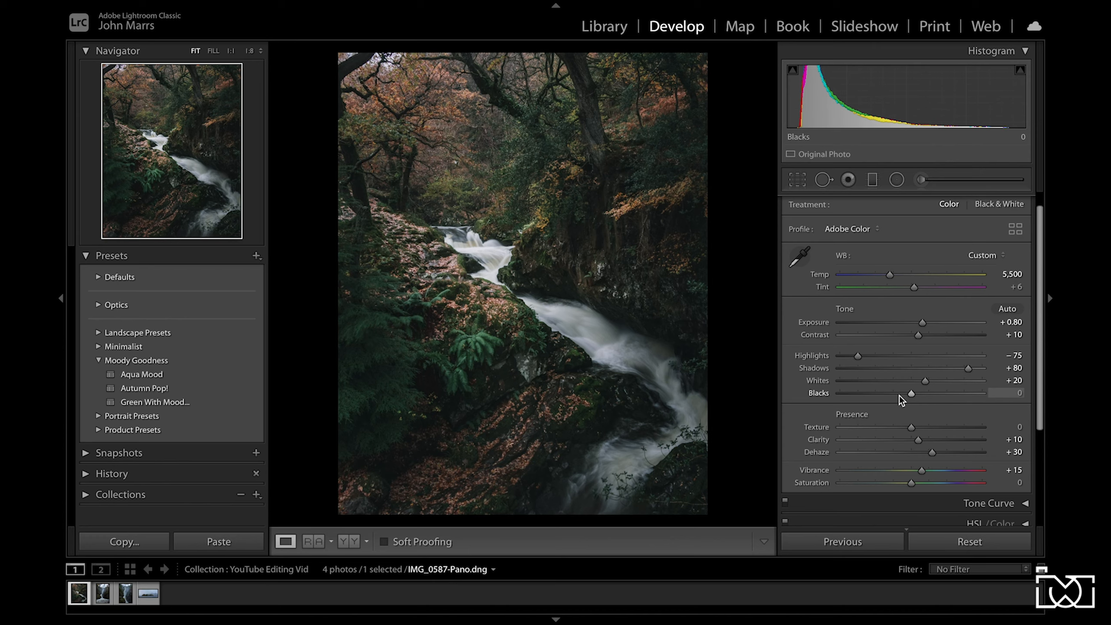
pyautogui.hotkey('ctrl', 'z')
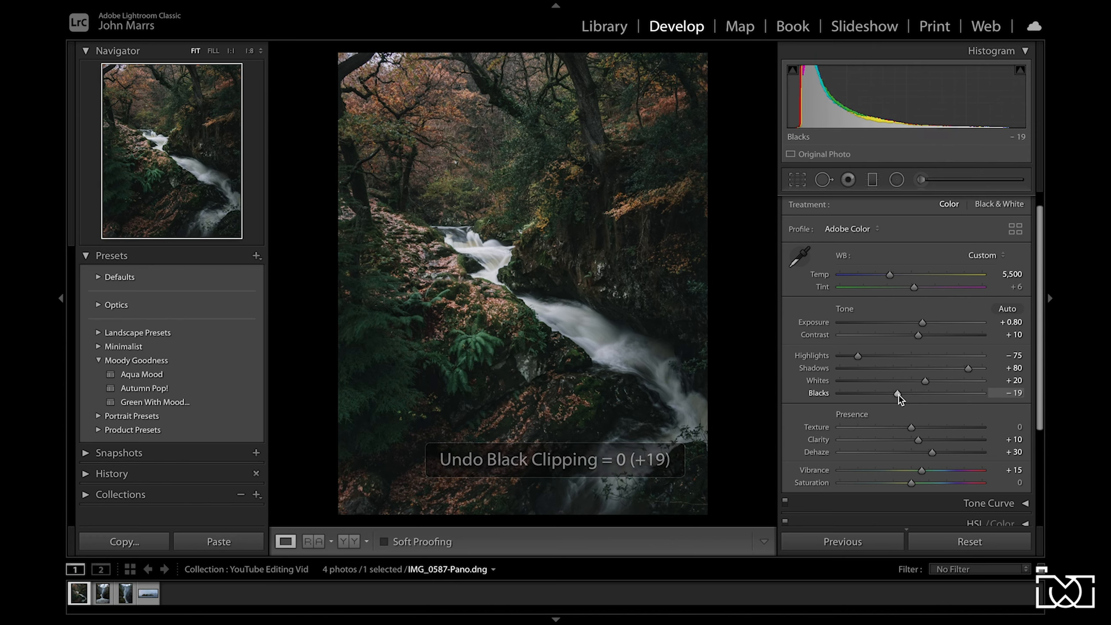
pyautogui.doubleClick(899, 396)
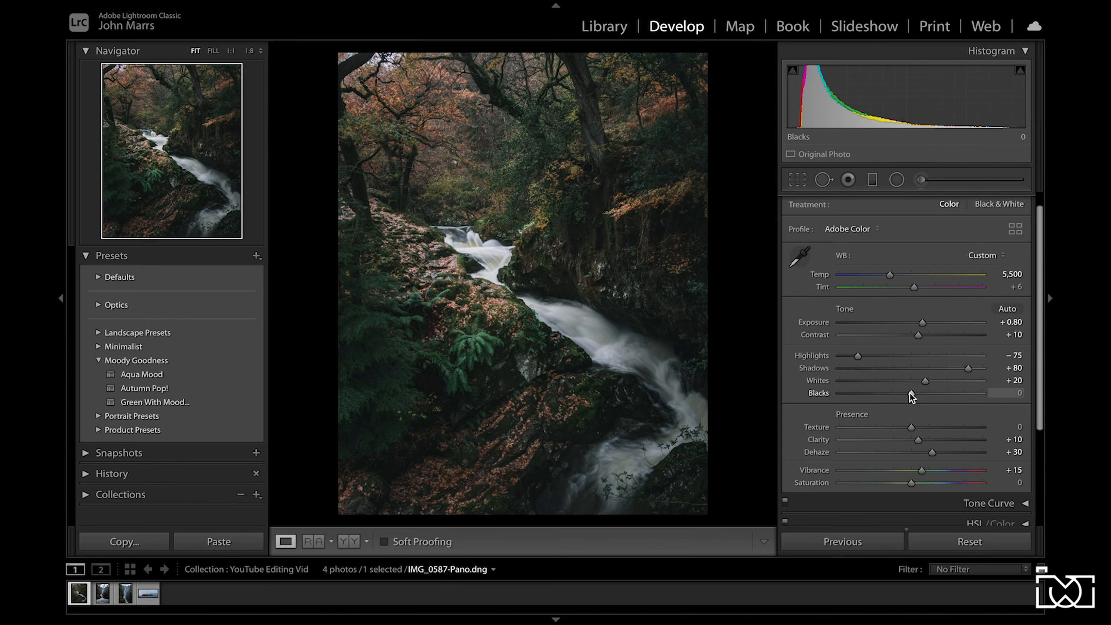
pyautogui.moveTo(910, 394); pyautogui.dragTo(955, 393)
pyautogui.hotkey('ctrl', 'z')
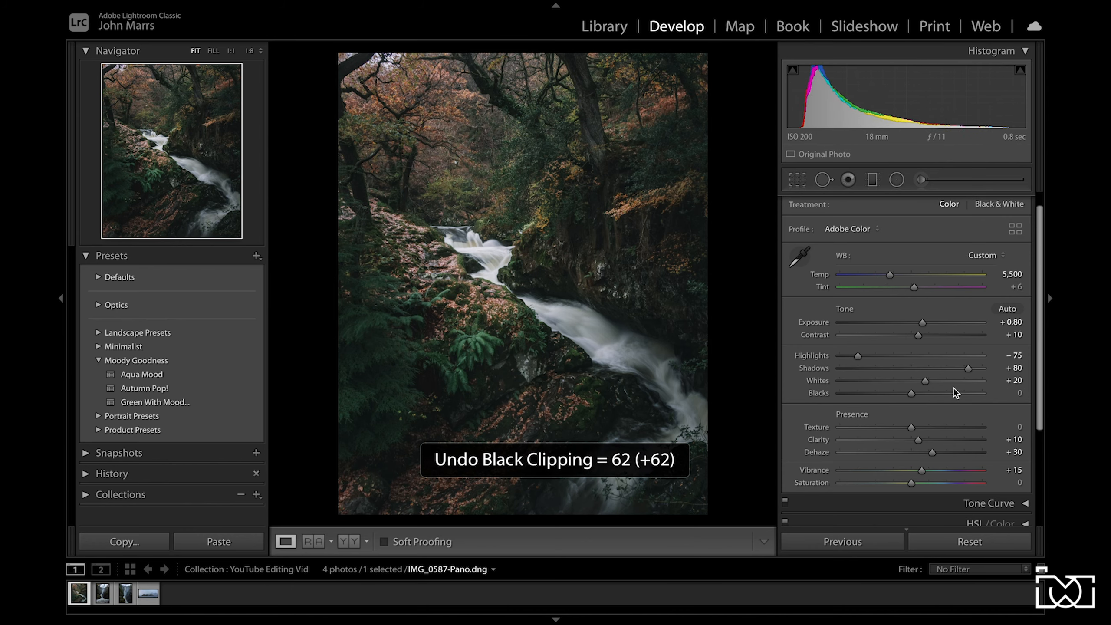
pyautogui.hotkey('ctrl', 'z')
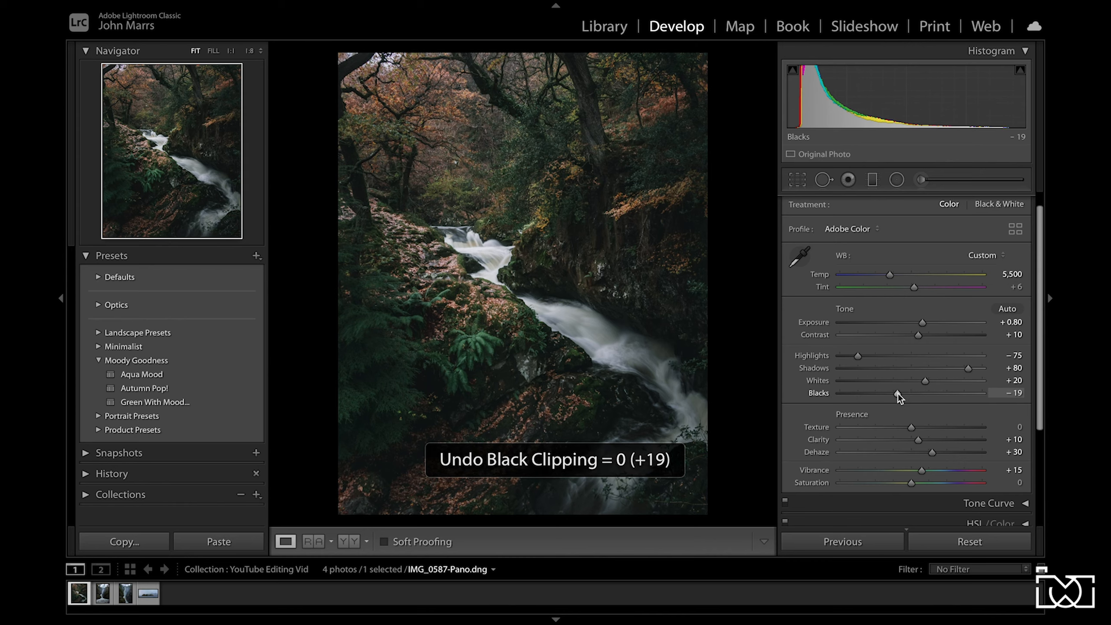
# - Set Blacks to −20
pyautogui.moveTo(898, 394); pyautogui.dragTo(897, 394)
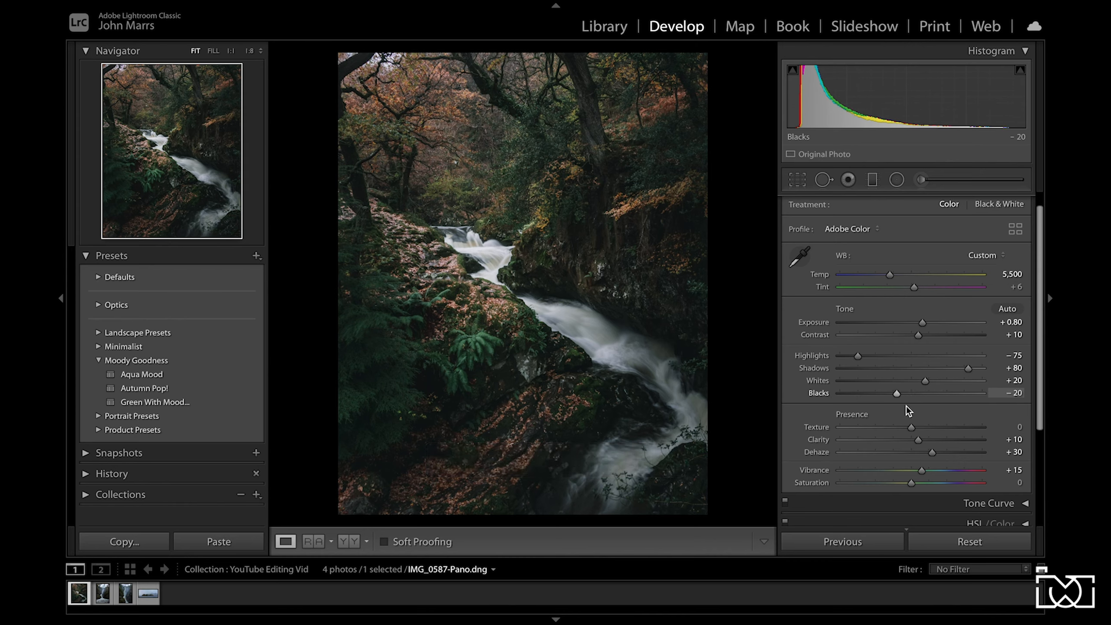
# - Try Clarity at zero and at +80, undo both changes, and set Clarity to +5
pyautogui.scroll(-2, 917, 441)
pyautogui.doubleClick(919, 410)
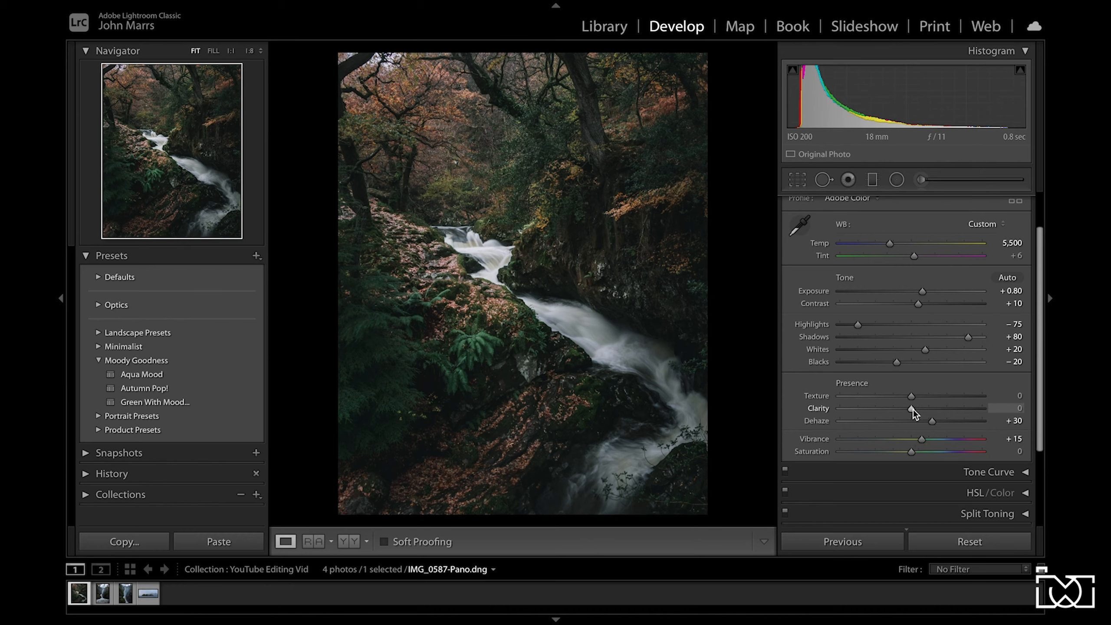
pyautogui.moveTo(913, 409); pyautogui.dragTo(968, 404)
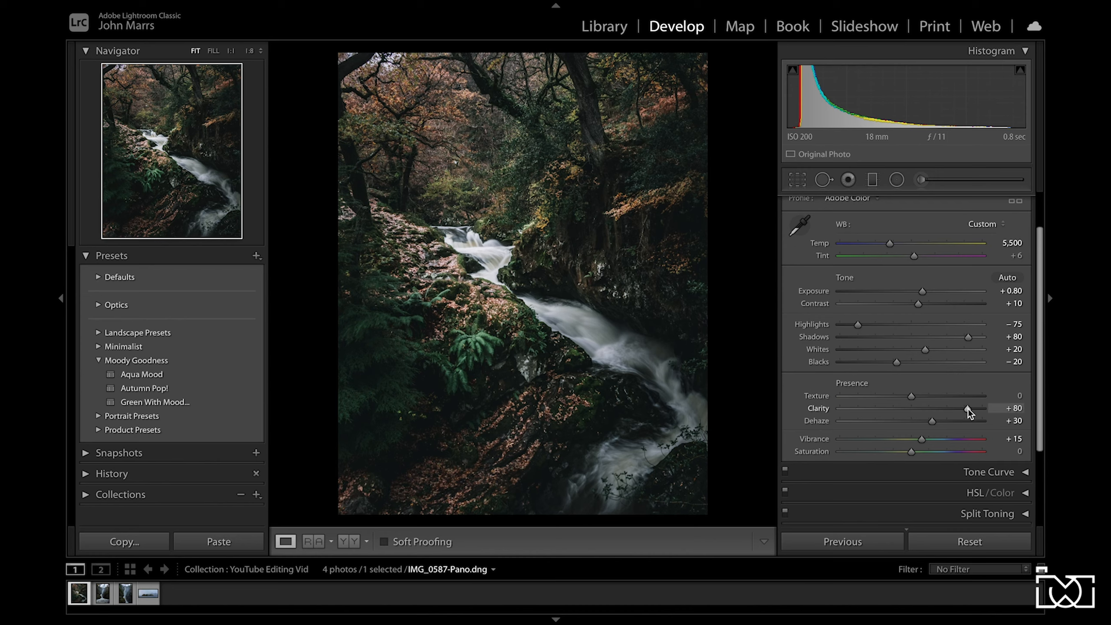
pyautogui.hotkey('ctrl', 'z')
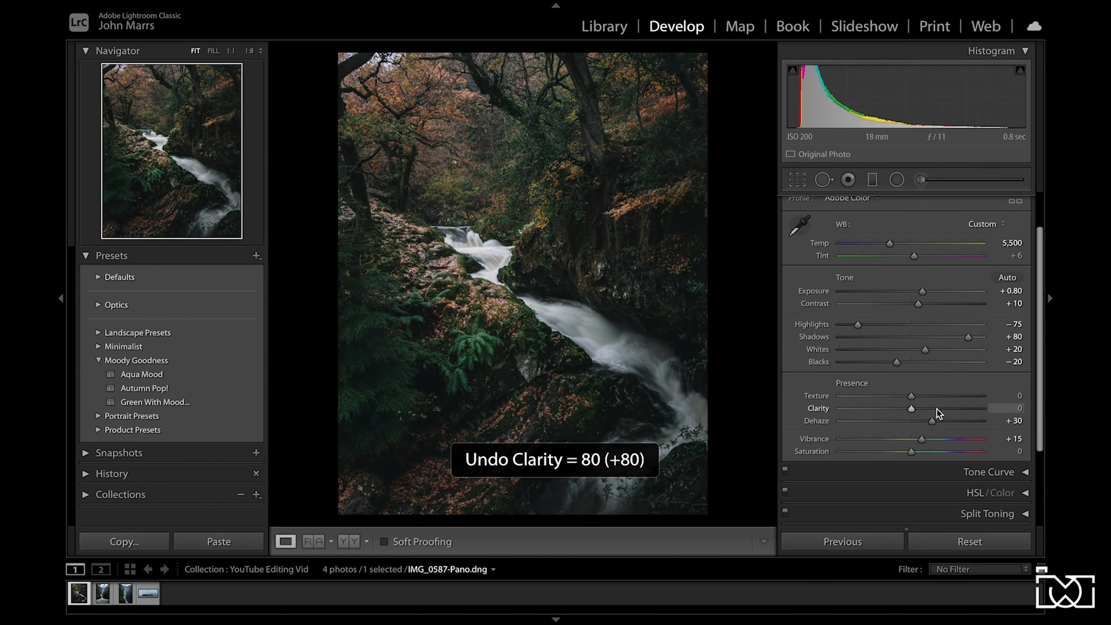
pyautogui.hotkey('ctrl', 'z')
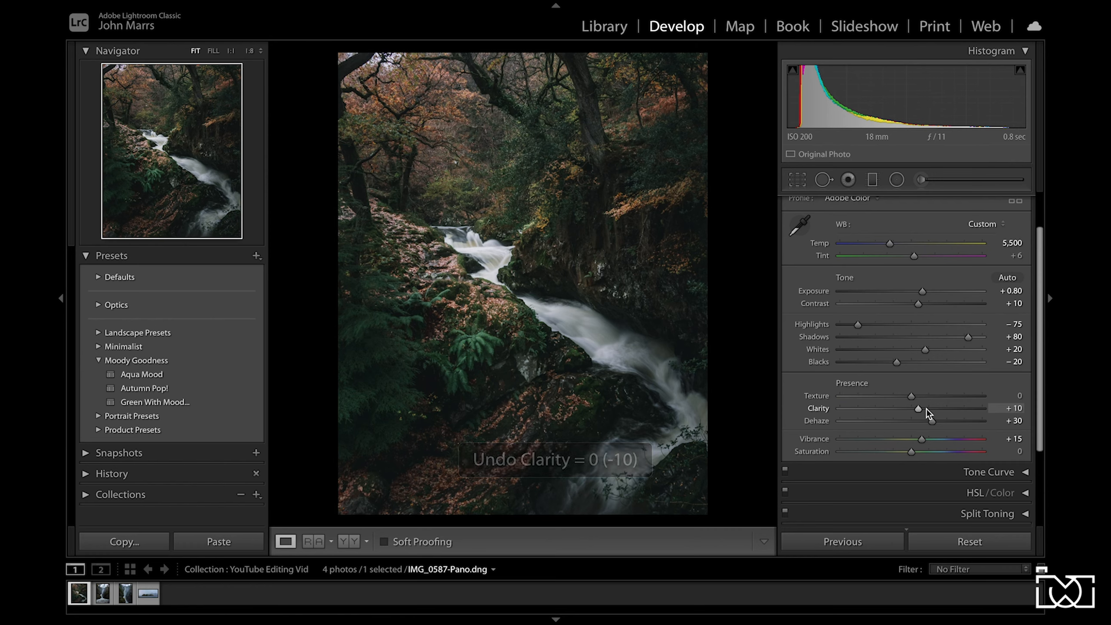
pyautogui.click(1011, 408)
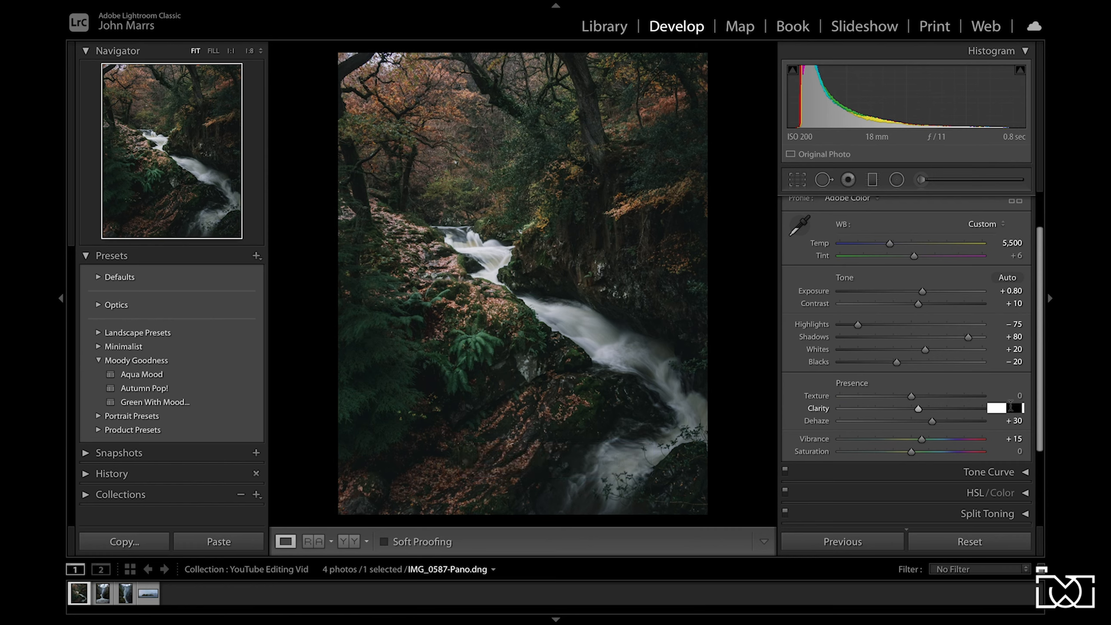
pyautogui.write('5')
pyautogui.press('Return')
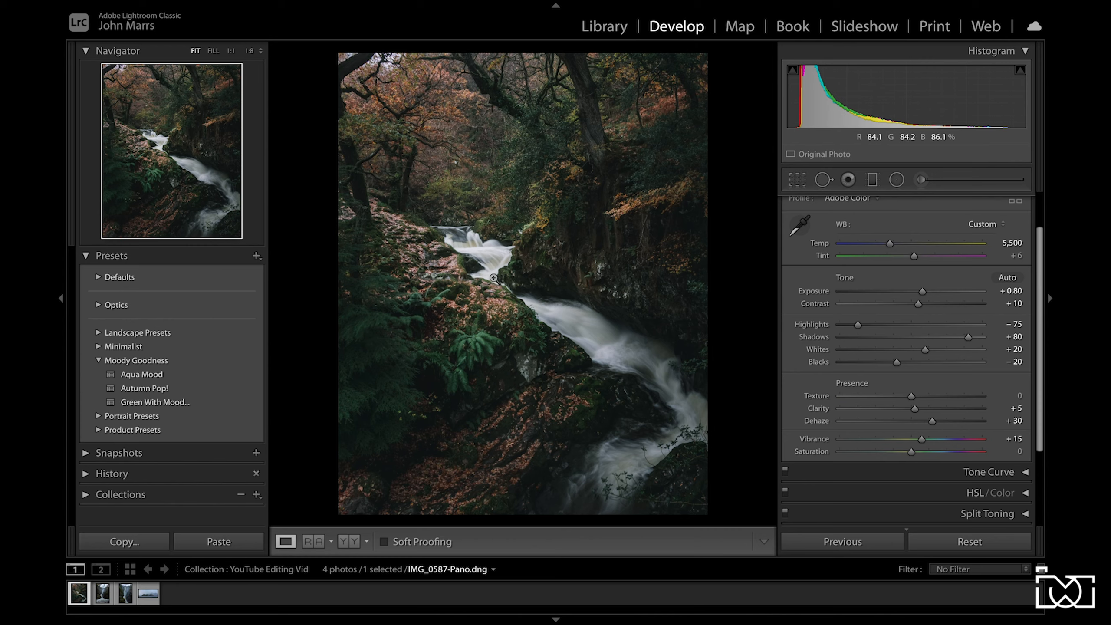
# - Compare the photo with Dehaze at zero, and set Dehaze to +20
pyautogui.doubleClick(932, 421)
pyautogui.hotkey('ctrl', 'z')
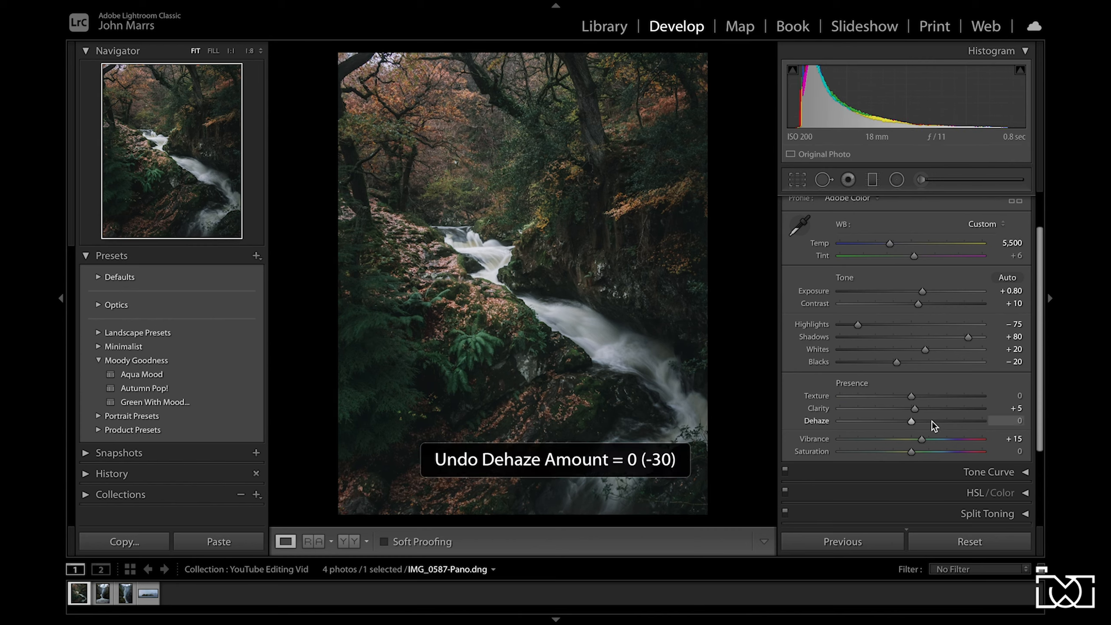
pyautogui.moveTo(932, 421); pyautogui.dragTo(927, 421)
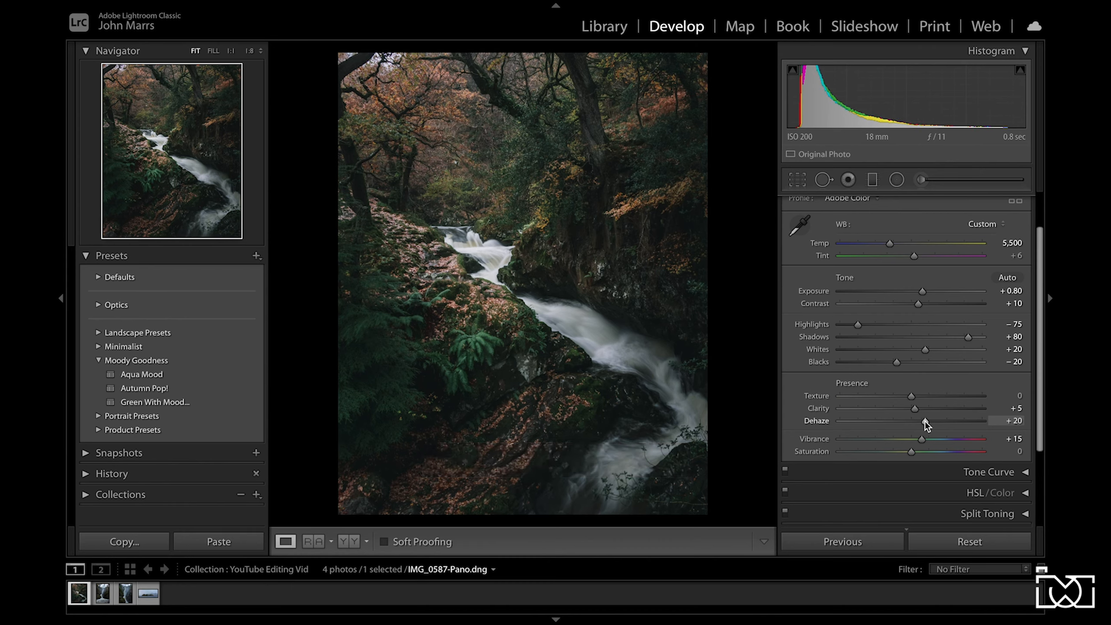
# - Compare the edited photo with its unedited version twice
pyautogui.press('\\')
pyautogui.press('\\')
pyautogui.press('\\')
pyautogui.press('\\')
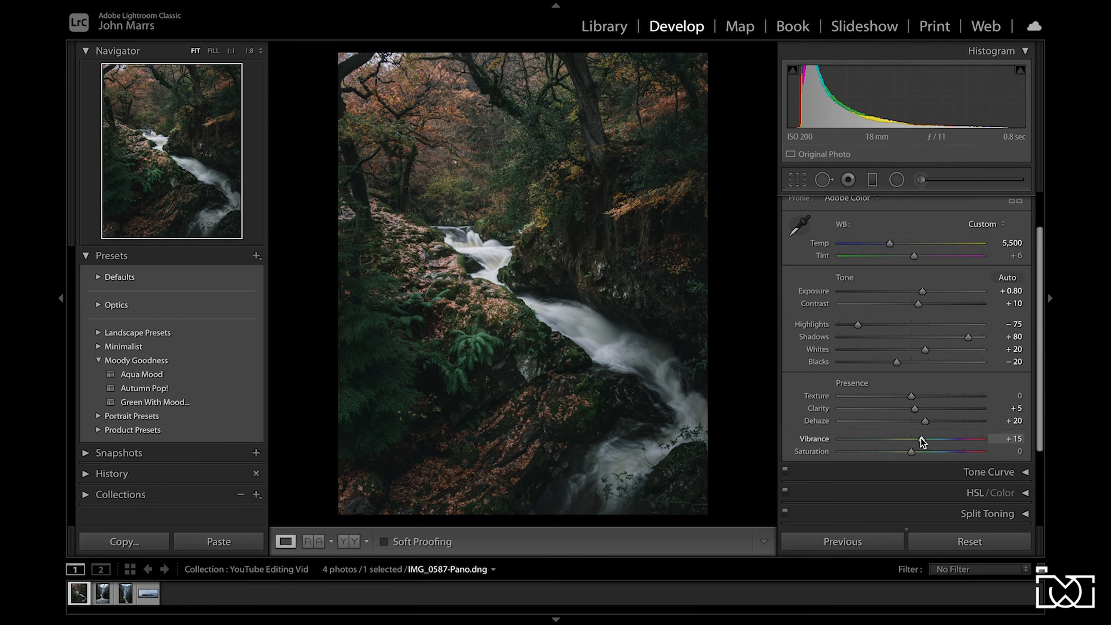
# - Examine the fallen leaves and ferns beside the upper waterfall up close, and return to the full photo
pyautogui.scroll(-1, 920, 454)
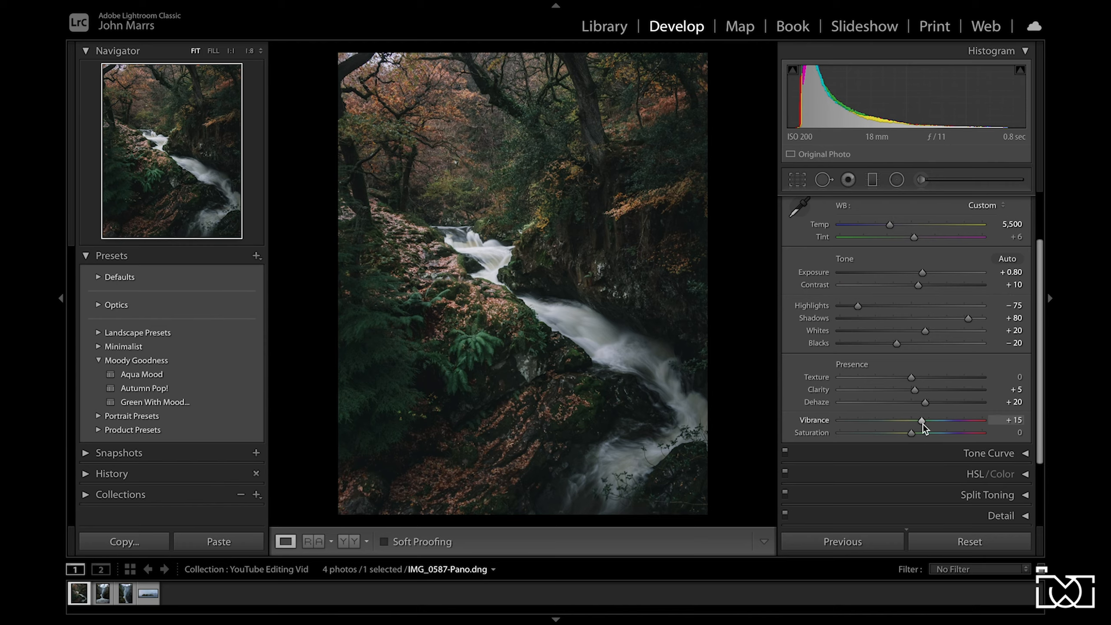
pyautogui.click(471, 337)
pyautogui.moveTo(478, 323); pyautogui.dragTo(449, 439)
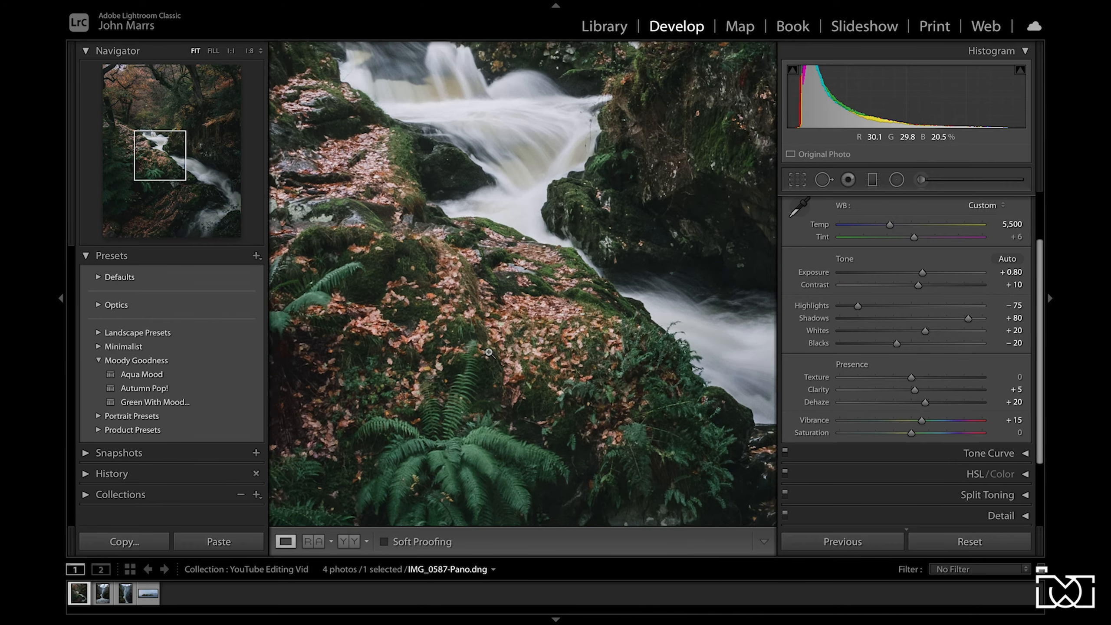
pyautogui.click(470, 391)
# - Try Vibrance at +61 and at +100, and undo both changes
pyautogui.moveTo(923, 423); pyautogui.dragTo(1018, 415)
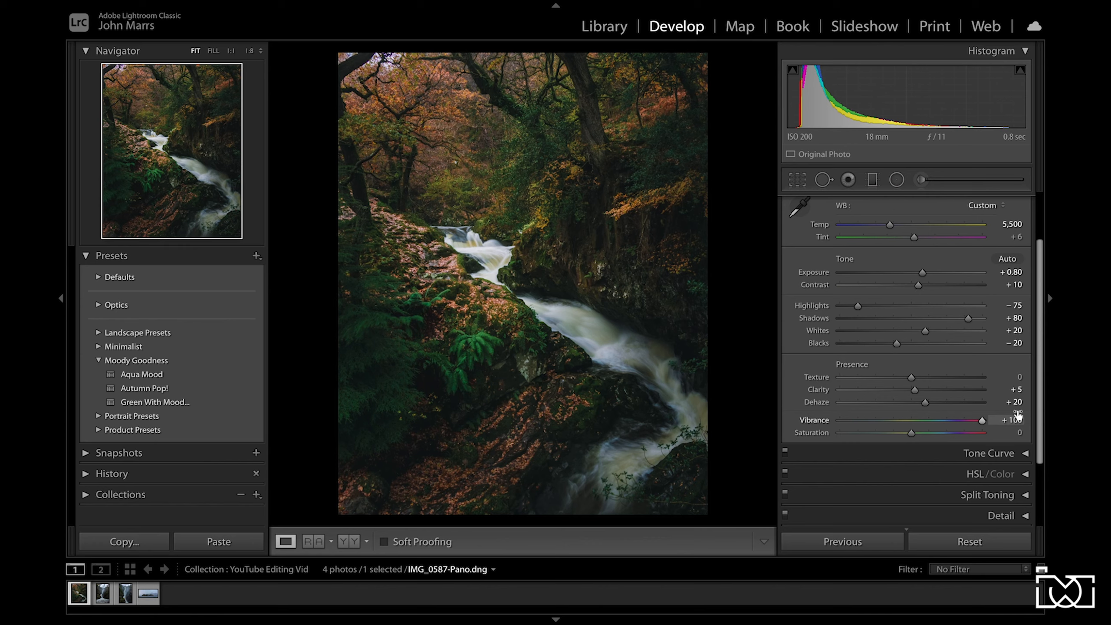
pyautogui.hotkey('ctrl', 'z')
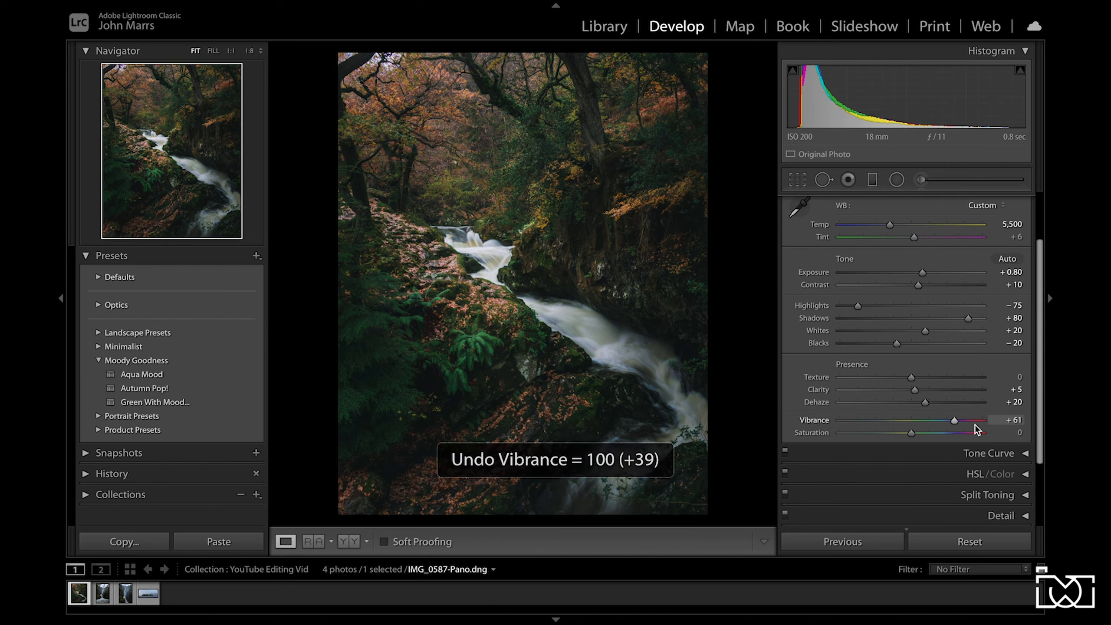
pyautogui.hotkey('ctrl', 'z')
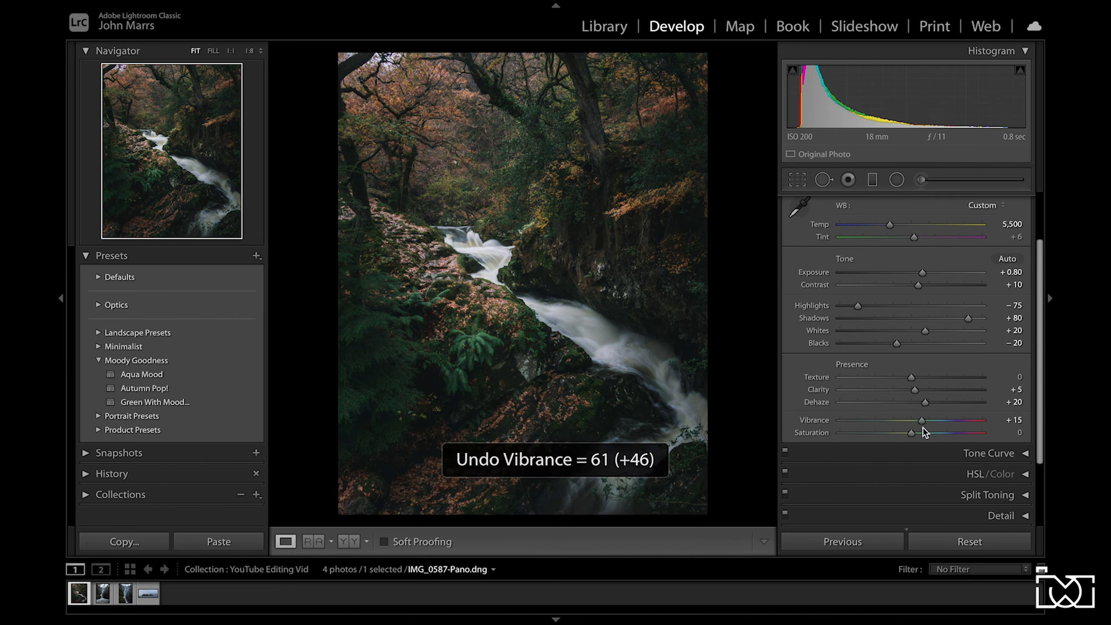
# - Try Saturation at −16 and at +100, and return it to zero
pyautogui.moveTo(911, 433); pyautogui.dragTo(899, 435)
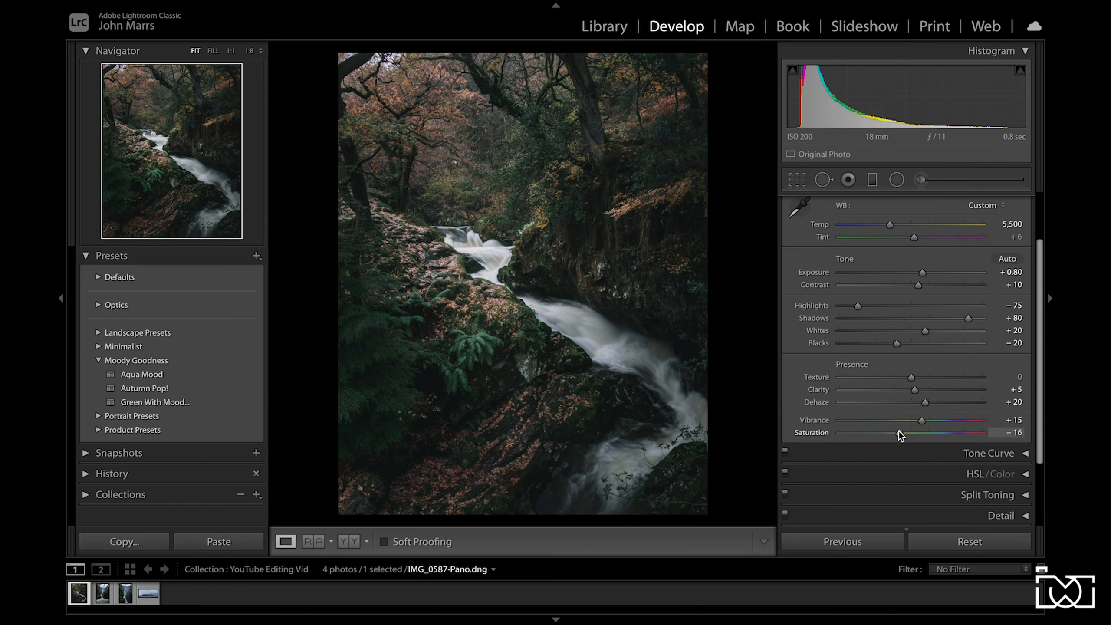
pyautogui.doubleClick(900, 435)
pyautogui.moveTo(913, 434); pyautogui.dragTo(994, 433)
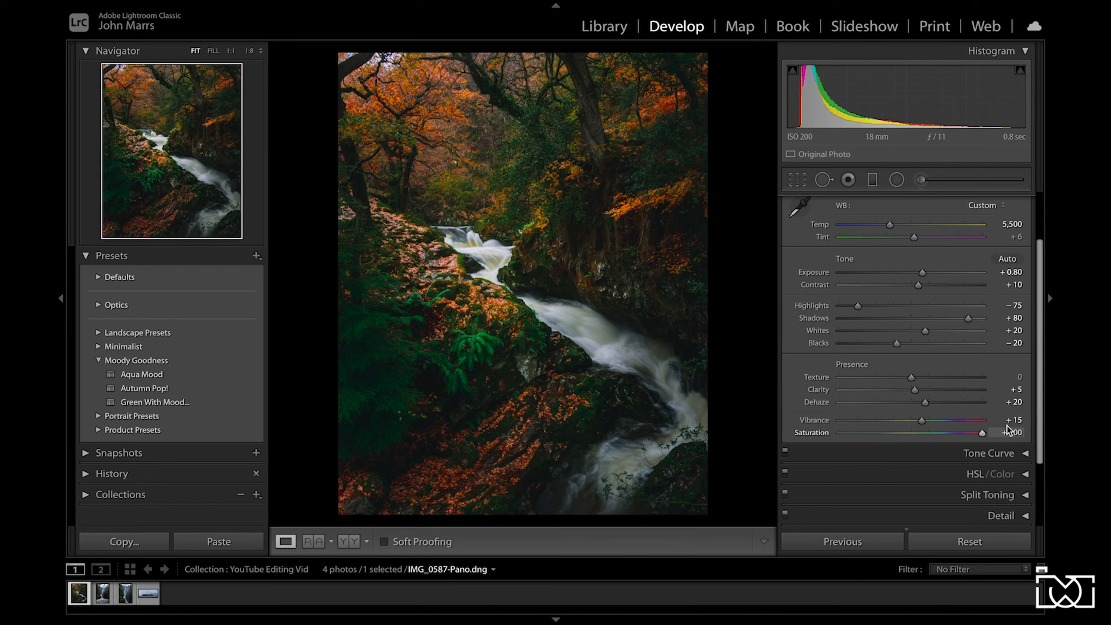
pyautogui.hotkey('ctrl', 'z')
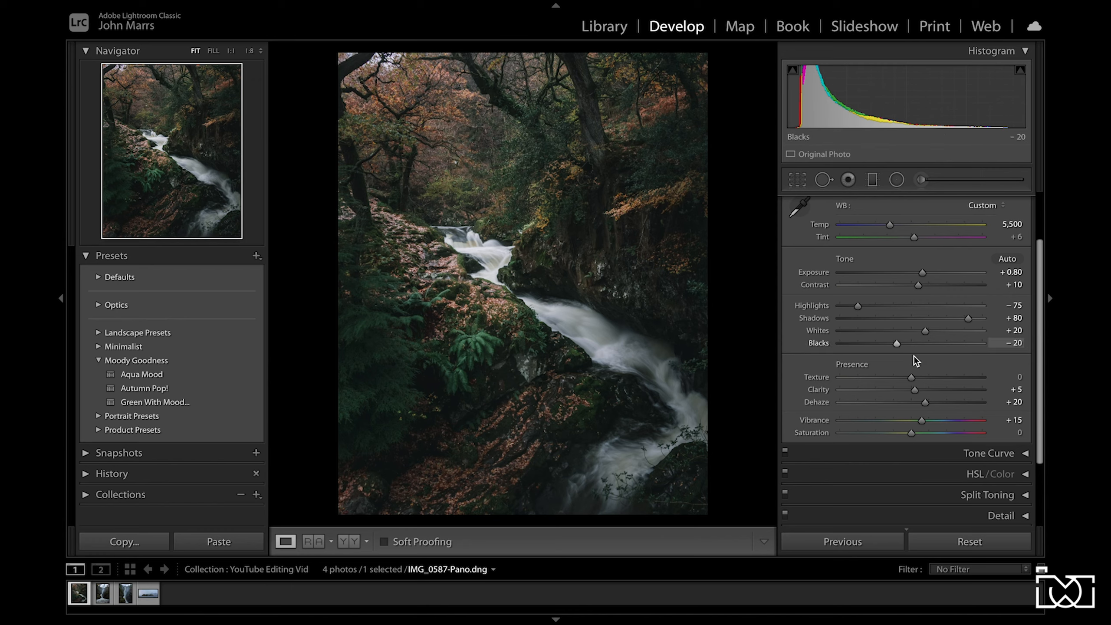
# - Try the Auto white balance twice, undoing it each time to return to the custom white balance
pyautogui.scroll(3, 922, 360)
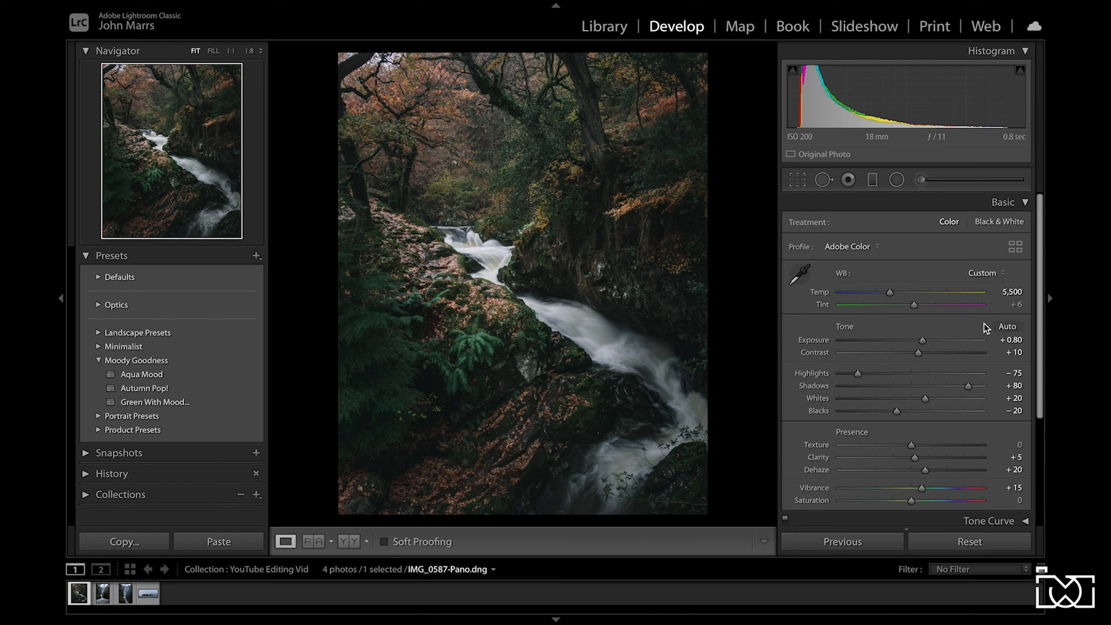
pyautogui.click(978, 276)
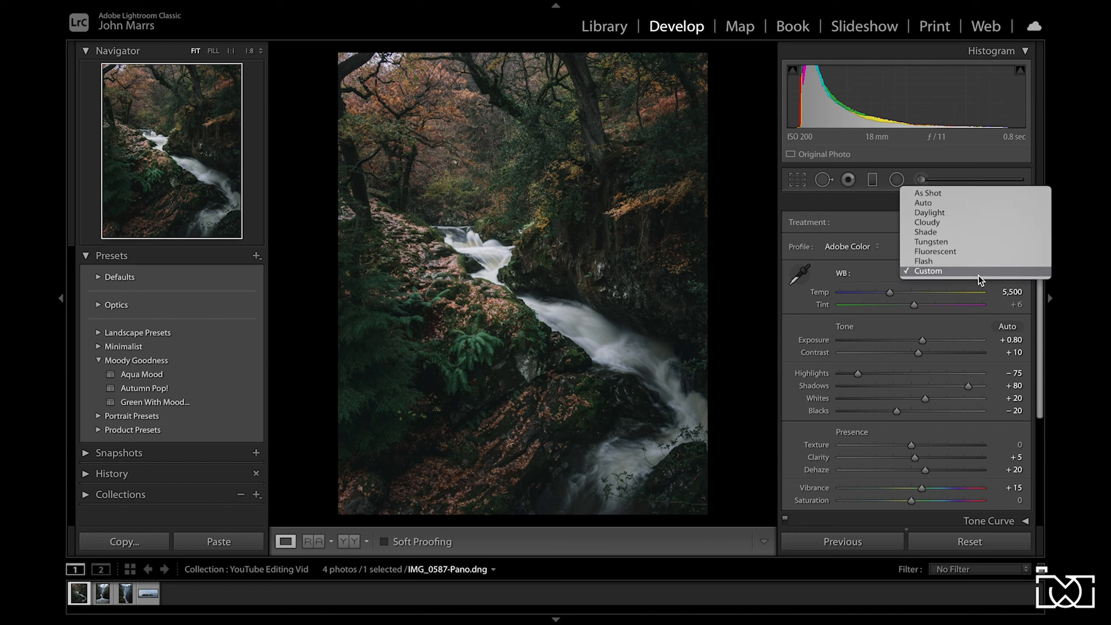
pyautogui.click(930, 201)
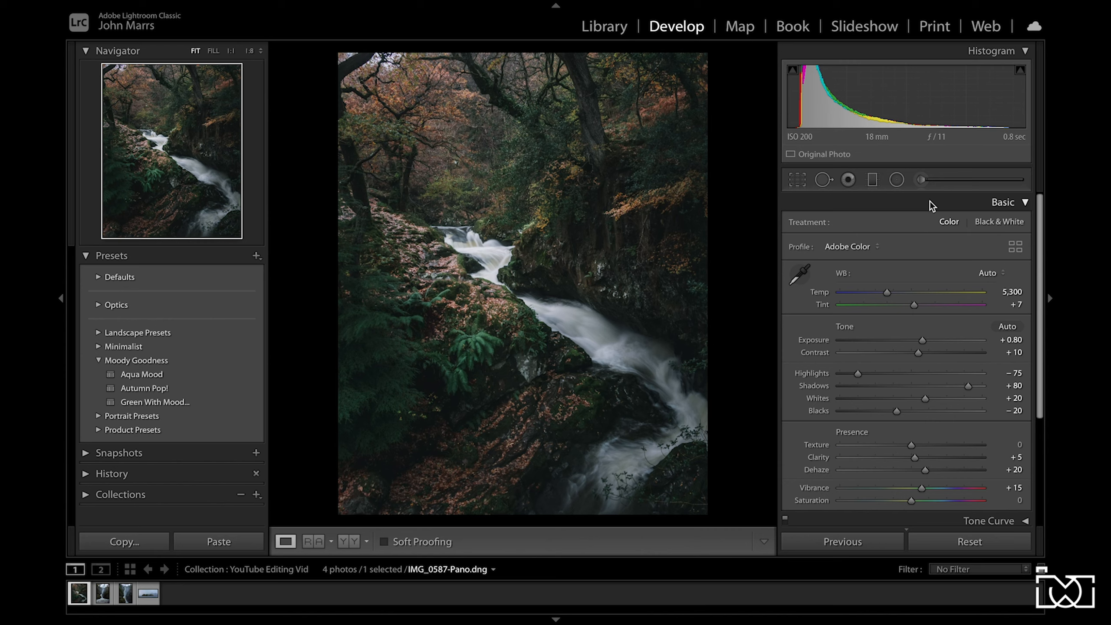
pyautogui.hotkey('ctrl', 'z')
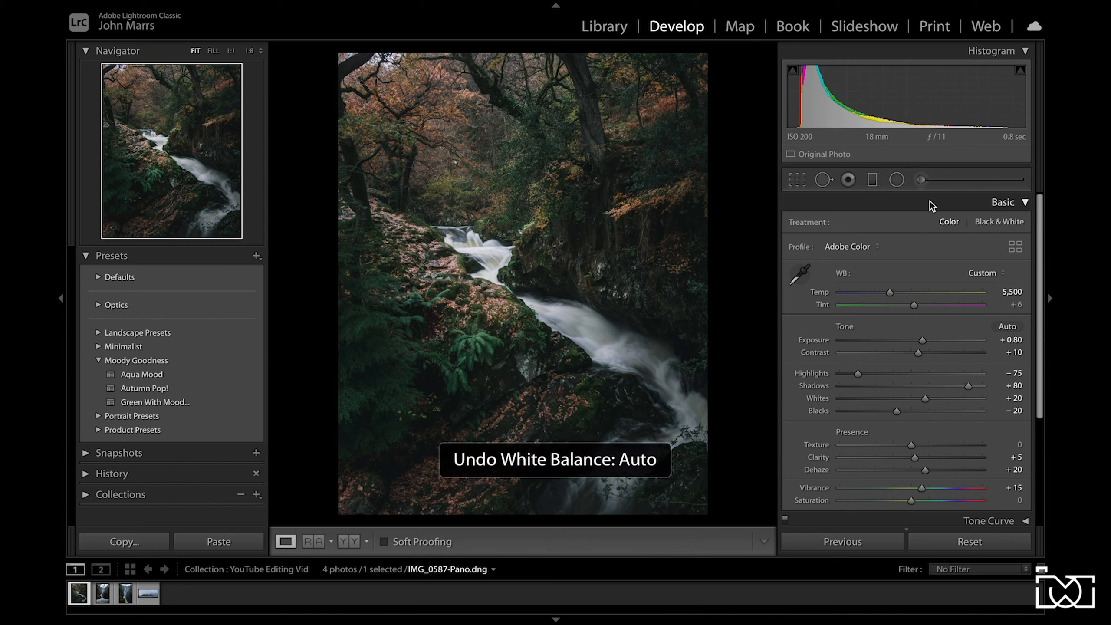
pyautogui.click(978, 273)
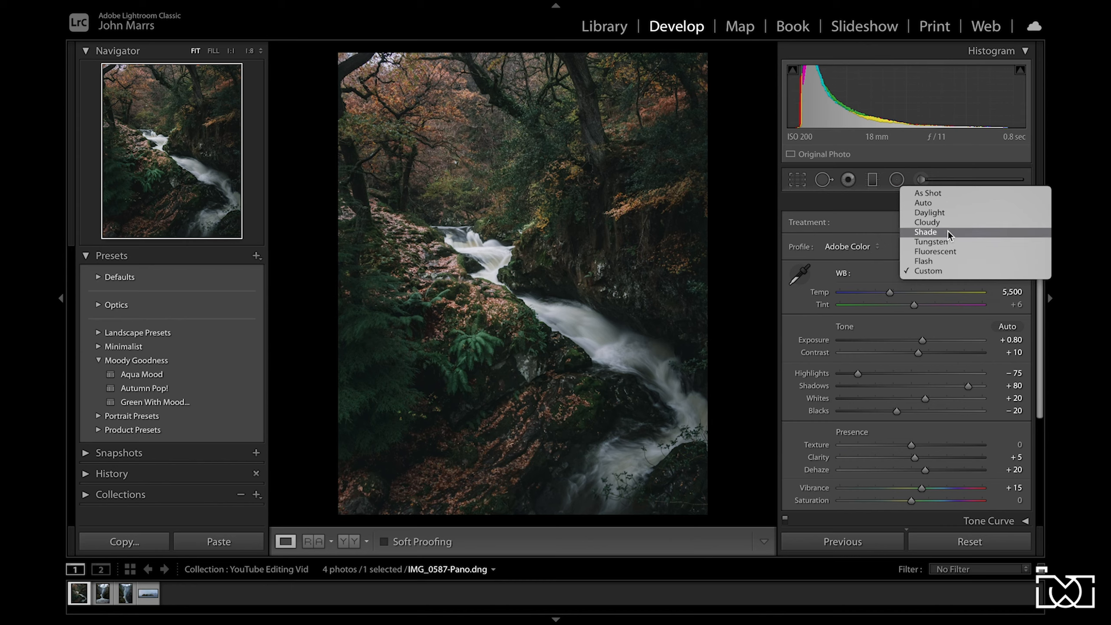
pyautogui.click(931, 203)
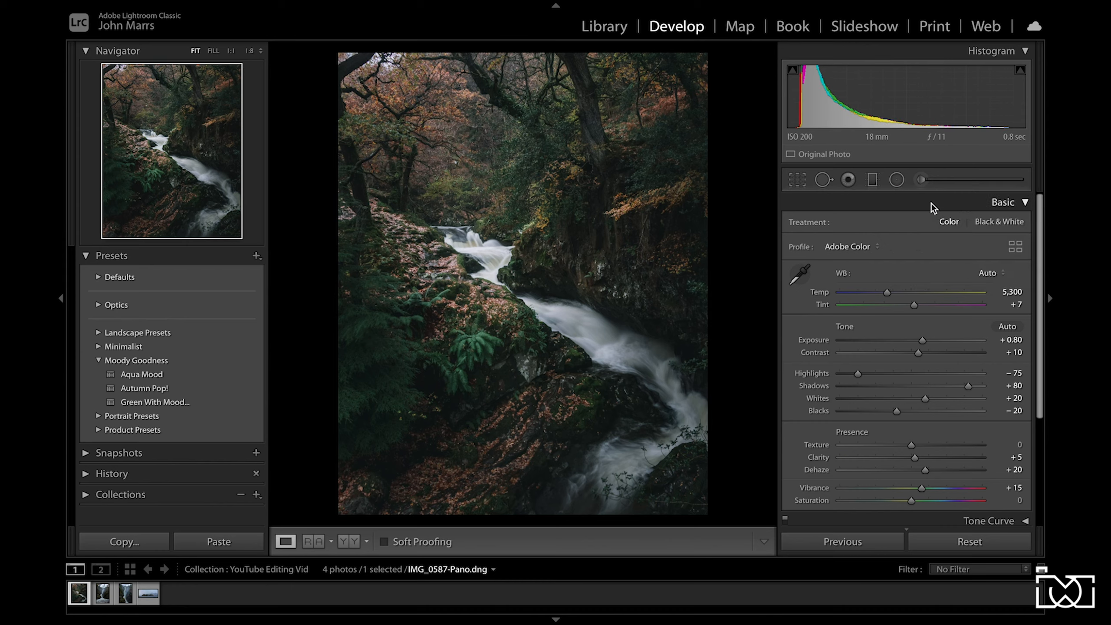
pyautogui.hotkey('ctrl', 'z')
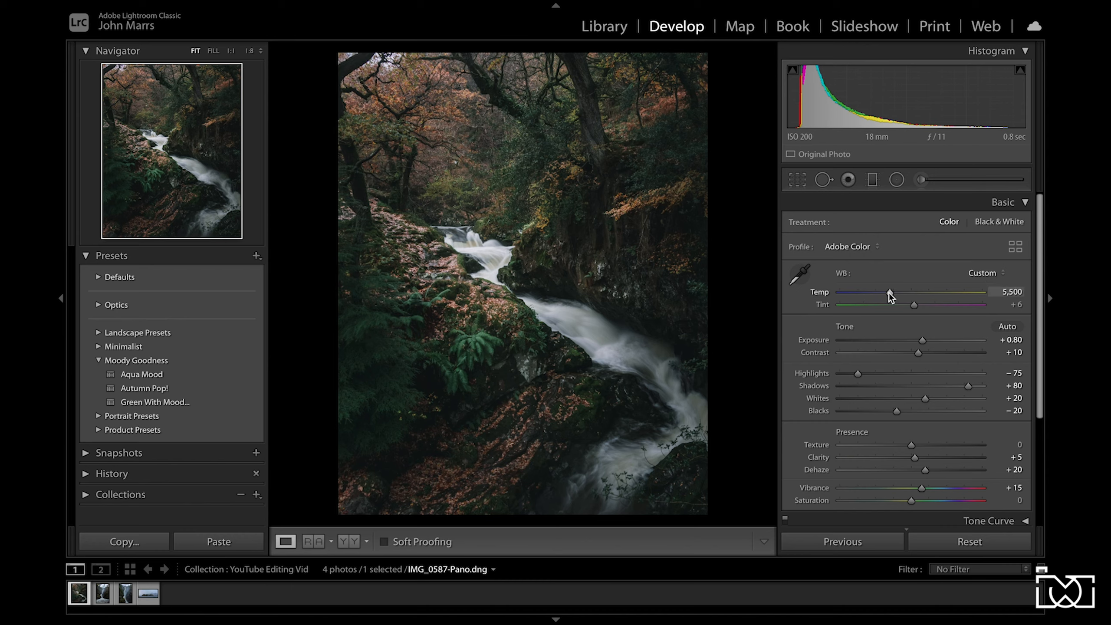
# - Try cooling Temp to 4,011, undo it, and compare the photo with its unedited version
pyautogui.moveTo(890, 293); pyautogui.dragTo(867, 289)
pyautogui.hotkey('ctrl', 'z')
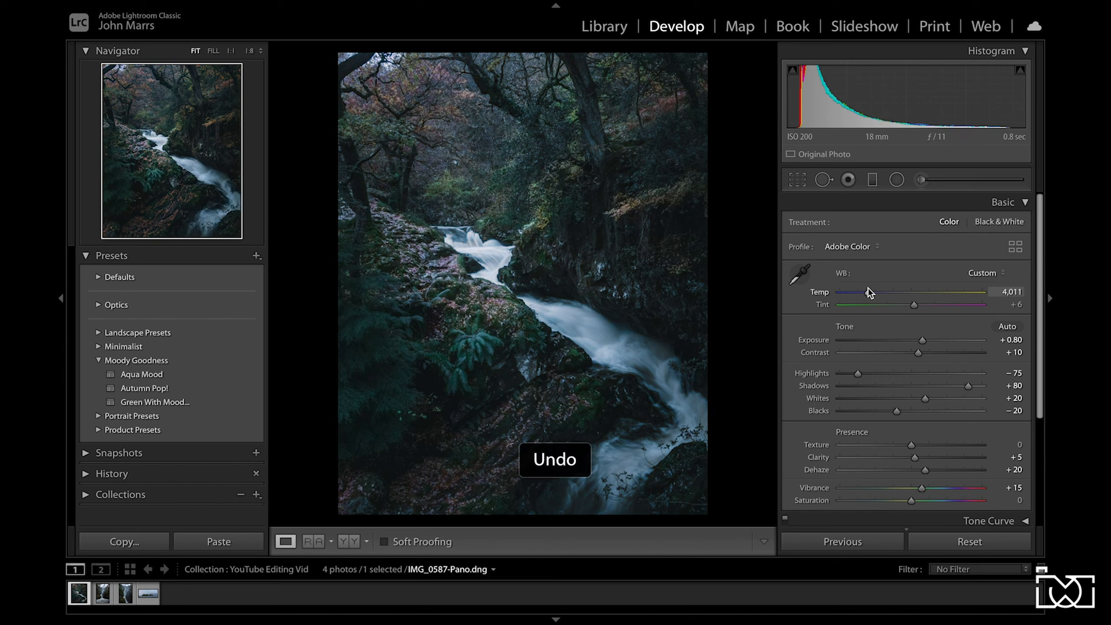
pyautogui.press('\\')
pyautogui.press('\\')
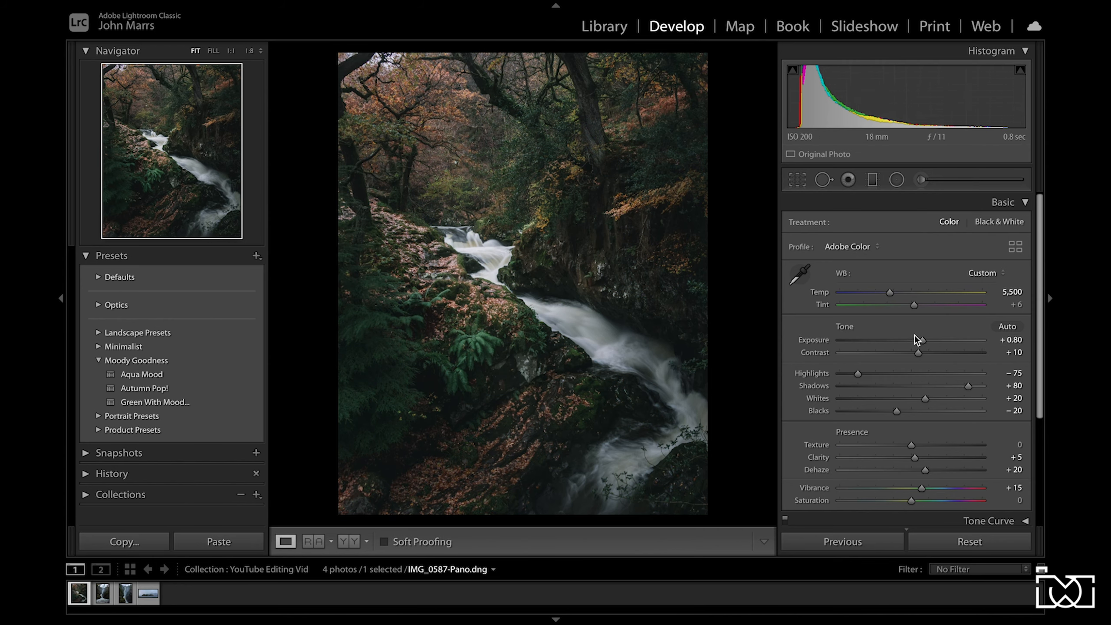
# - Dismiss the Instagram notification, and swap the Basic settings for the Tone Curve settings
pyautogui.scroll(-2, 916, 340)
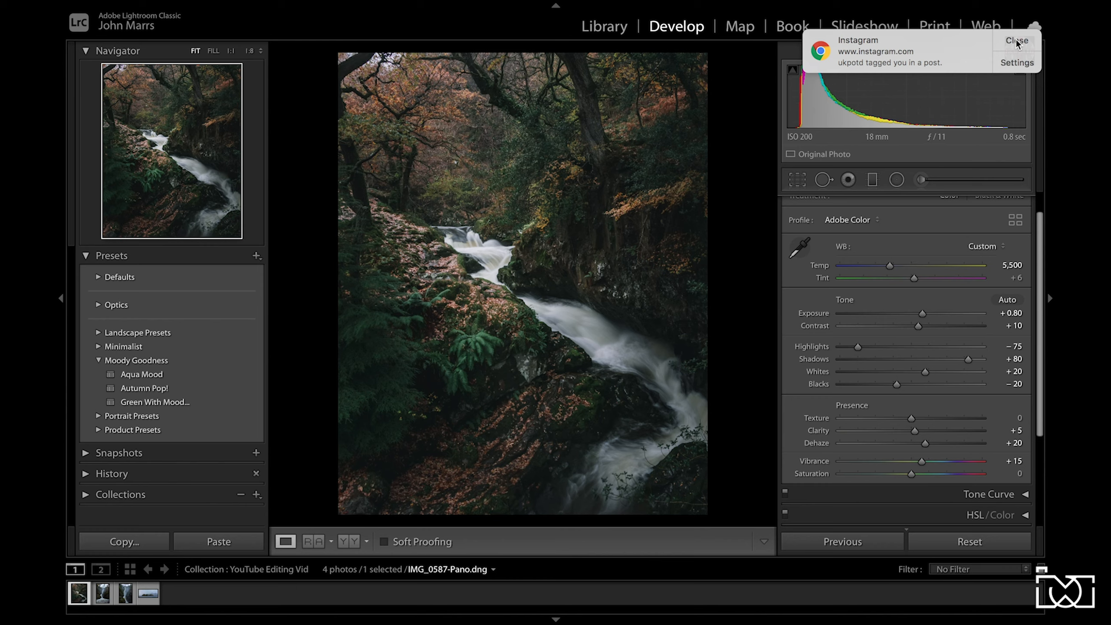
pyautogui.click(1016, 42)
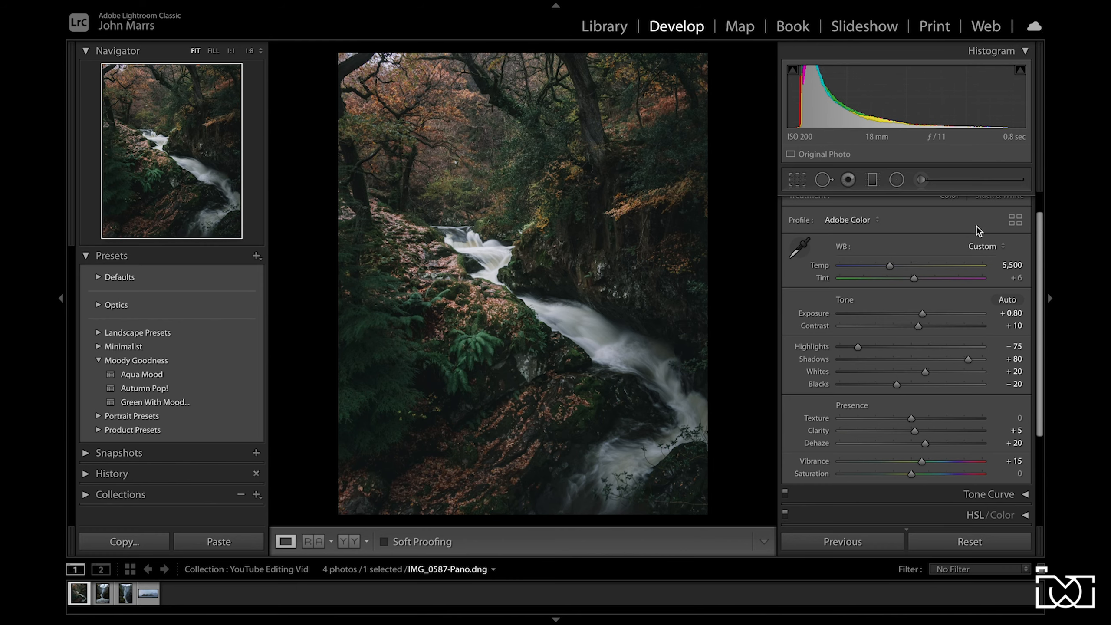
pyautogui.click(1025, 203)
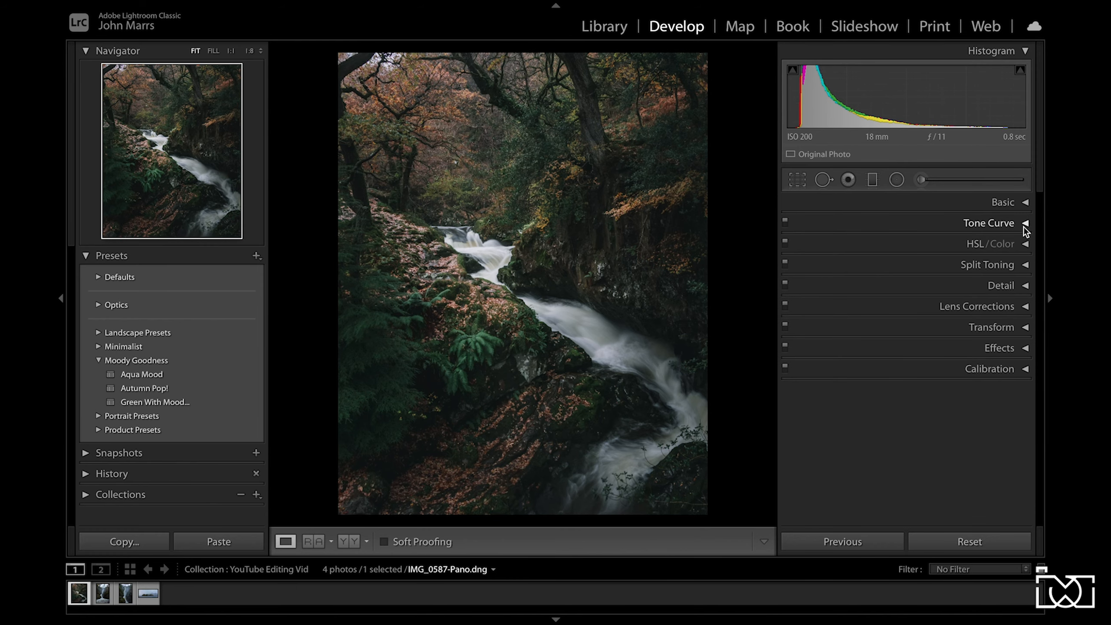
pyautogui.click(1023, 225)
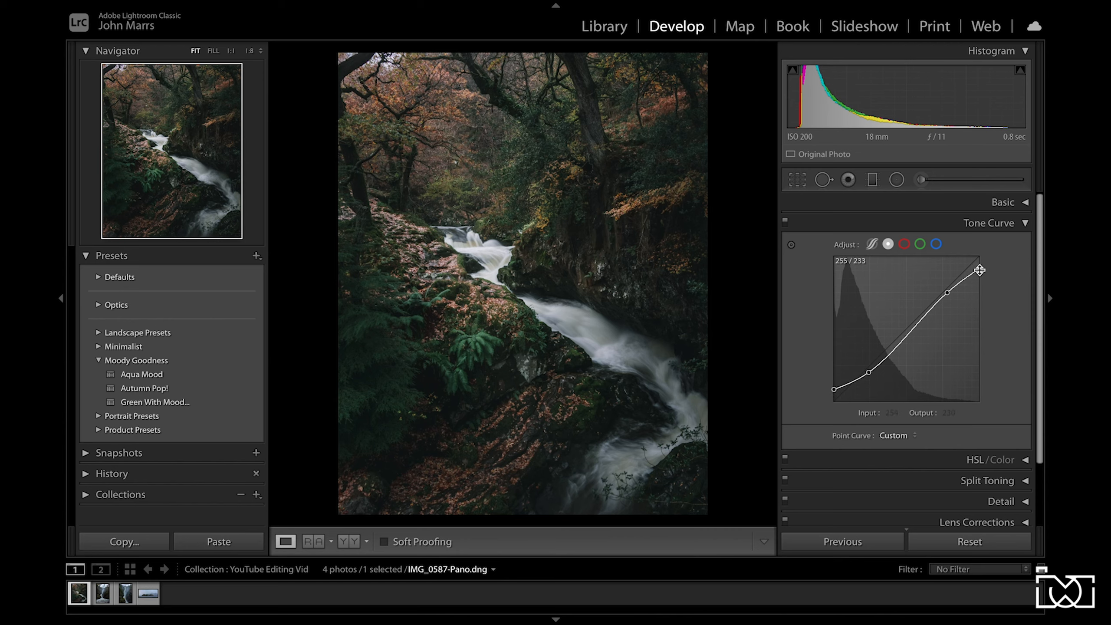
# - Try lowering the tone curve's black point to output 0, undo it, and set the point to input 0, output 20
pyautogui.moveTo(834, 388); pyautogui.dragTo(825, 404)
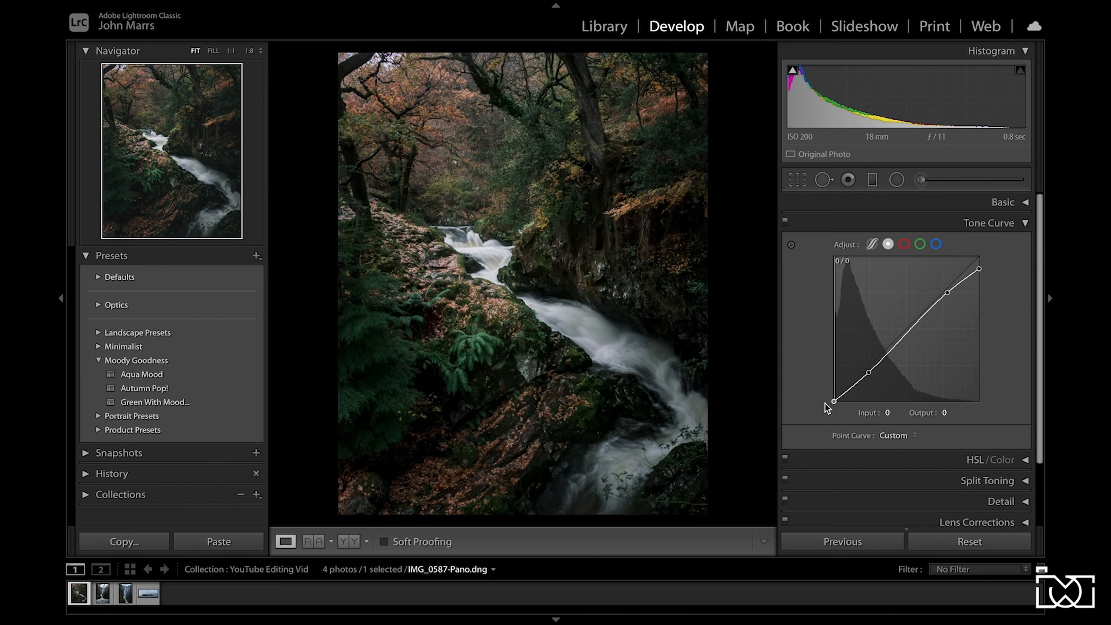
pyautogui.hotkey('ctrl', 'z')
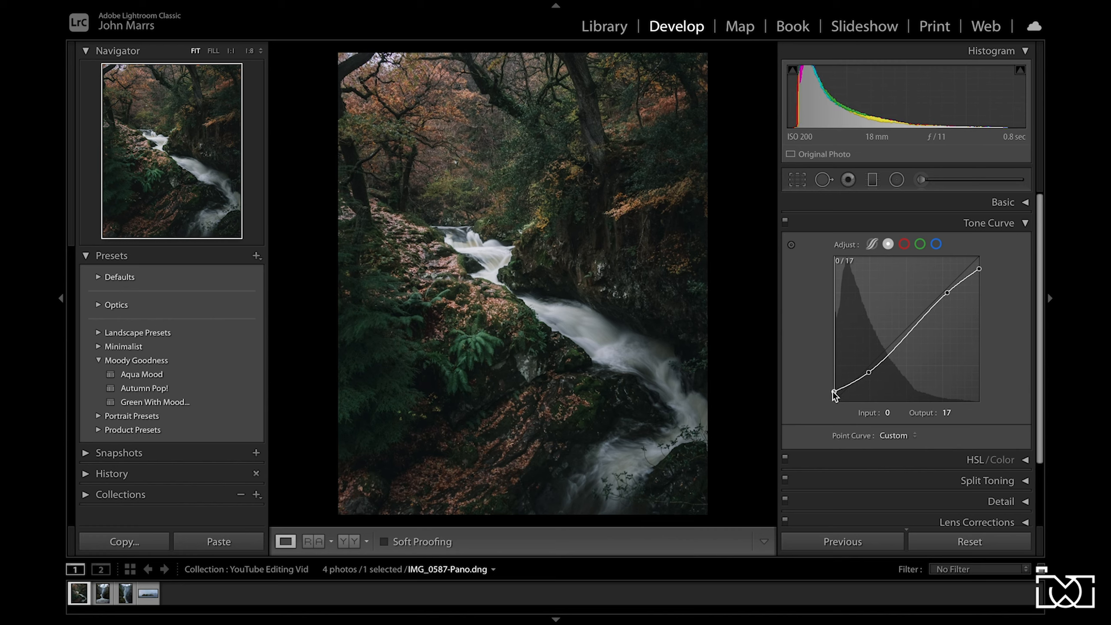
pyautogui.moveTo(834, 389); pyautogui.dragTo(834, 391)
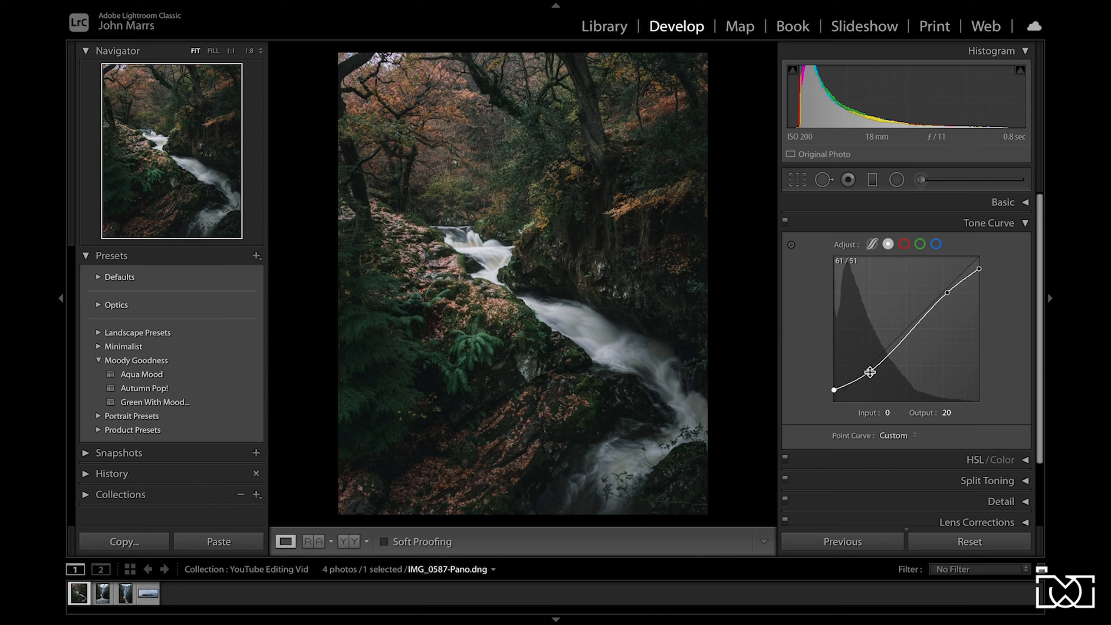
# - Try raising the tone curve's white point to output 255, undo it, and set the point to input 255, output 236
pyautogui.click(979, 270)
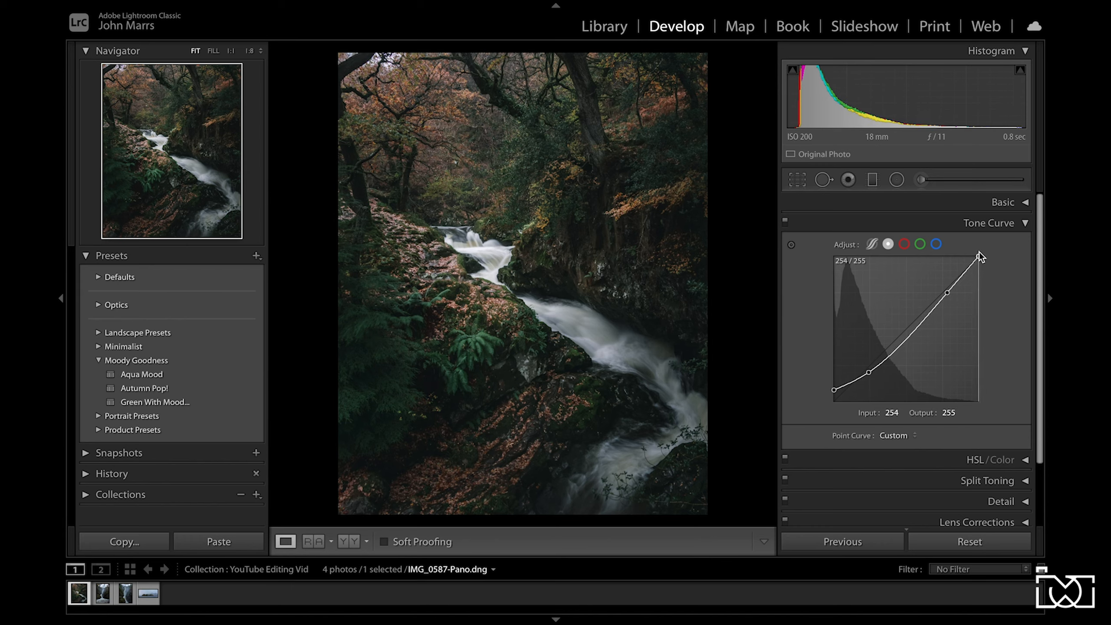
pyautogui.moveTo(984, 269)
pyautogui.mouseDown()
pyautogui.moveTo(980, 249)
pyautogui.moveTo(963, 249)
pyautogui.moveTo(984, 248)
pyautogui.mouseUp()
pyautogui.hotkey('ctrl', 'z')
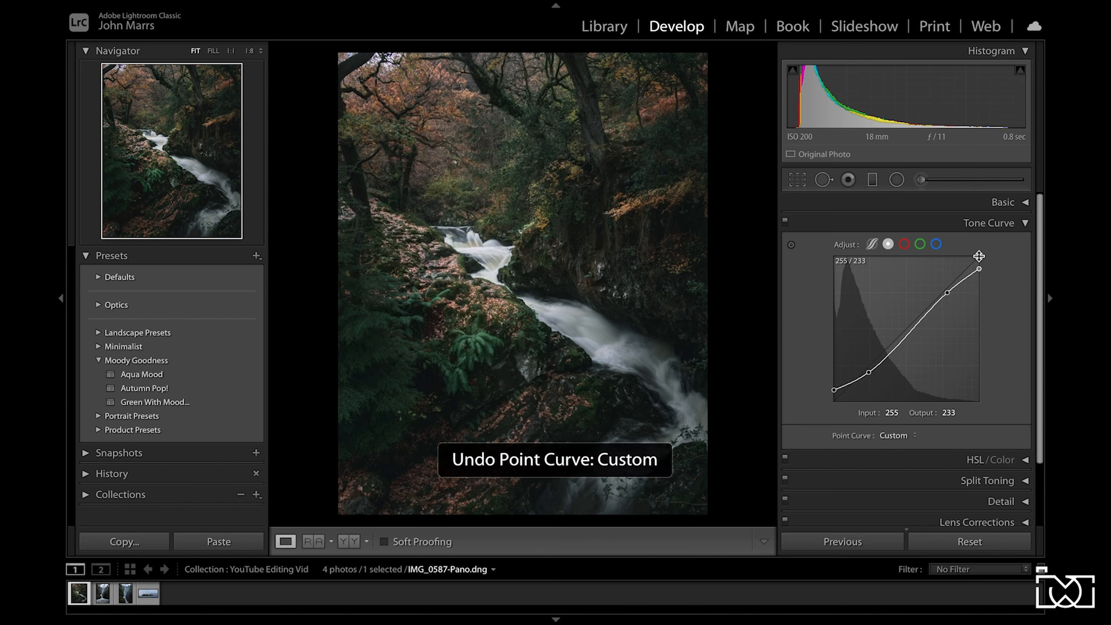
pyautogui.moveTo(981, 268); pyautogui.dragTo(979, 267)
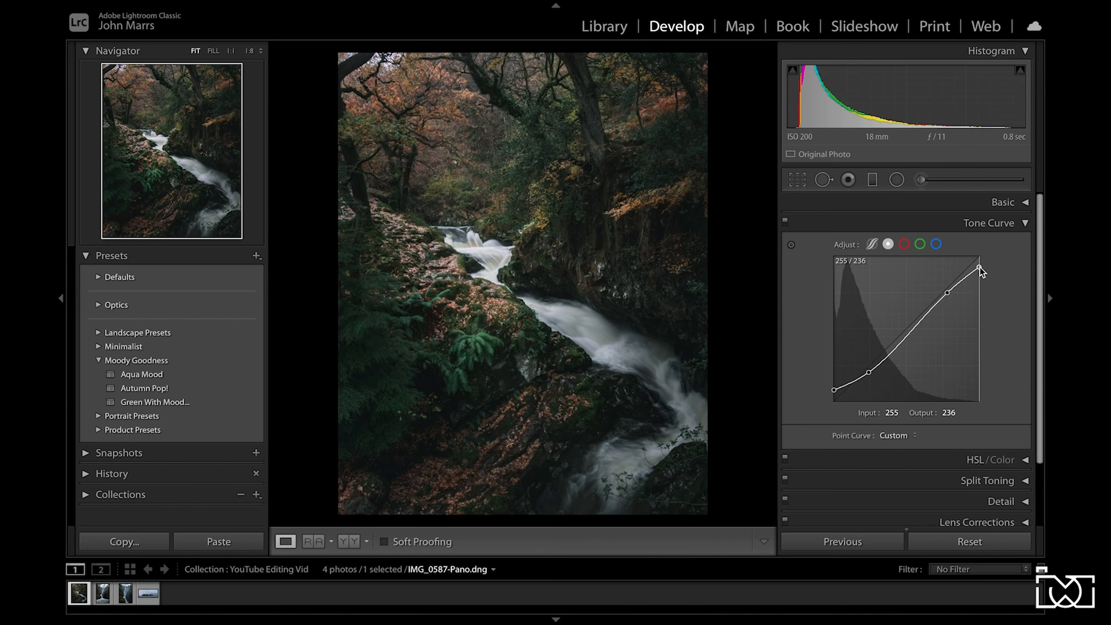
# - Try moving the tone curve's highlight point to input 192, output 180 and nudging the shadow point, undoing both changes
pyautogui.click(947, 294)
pyautogui.moveTo(948, 294)
pyautogui.mouseDown()
pyautogui.moveTo(943, 287)
pyautogui.moveTo(943, 299)
pyautogui.mouseUp()
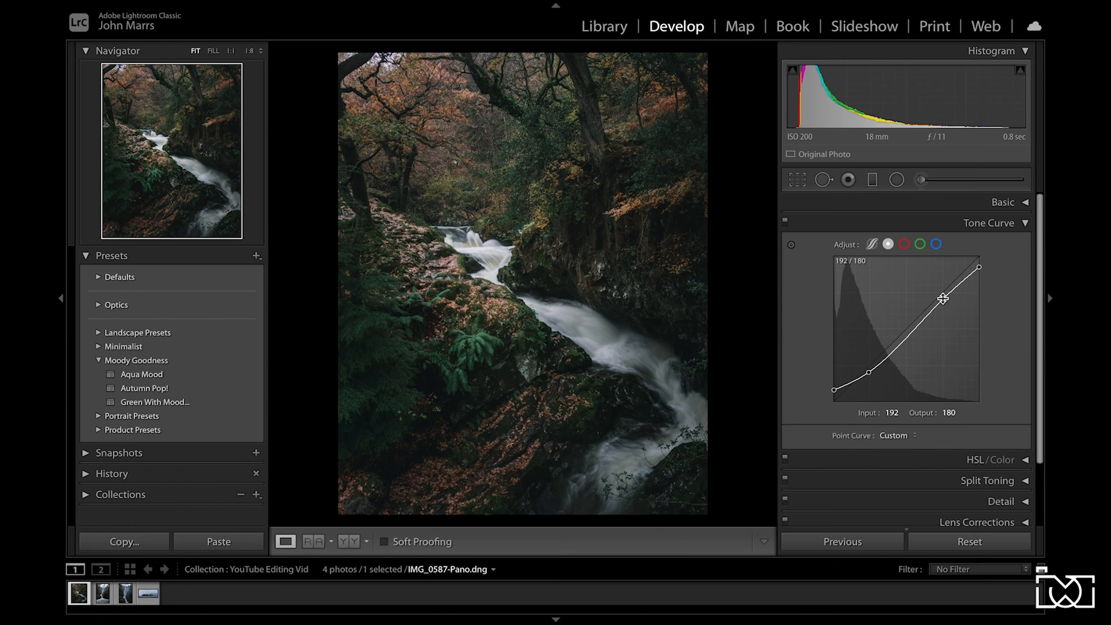
pyautogui.hotkey('ctrl', 'z')
pyautogui.hotkey('ctrl', 'z')
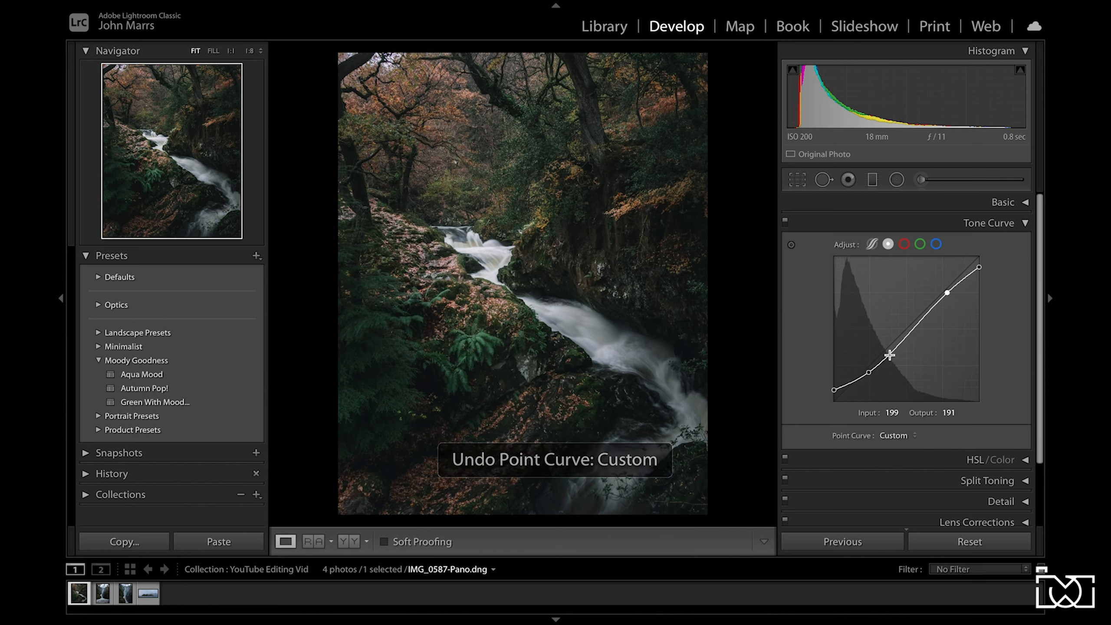
pyautogui.moveTo(868, 372); pyautogui.dragTo(868, 372)
pyautogui.hotkey('ctrl', 'z')
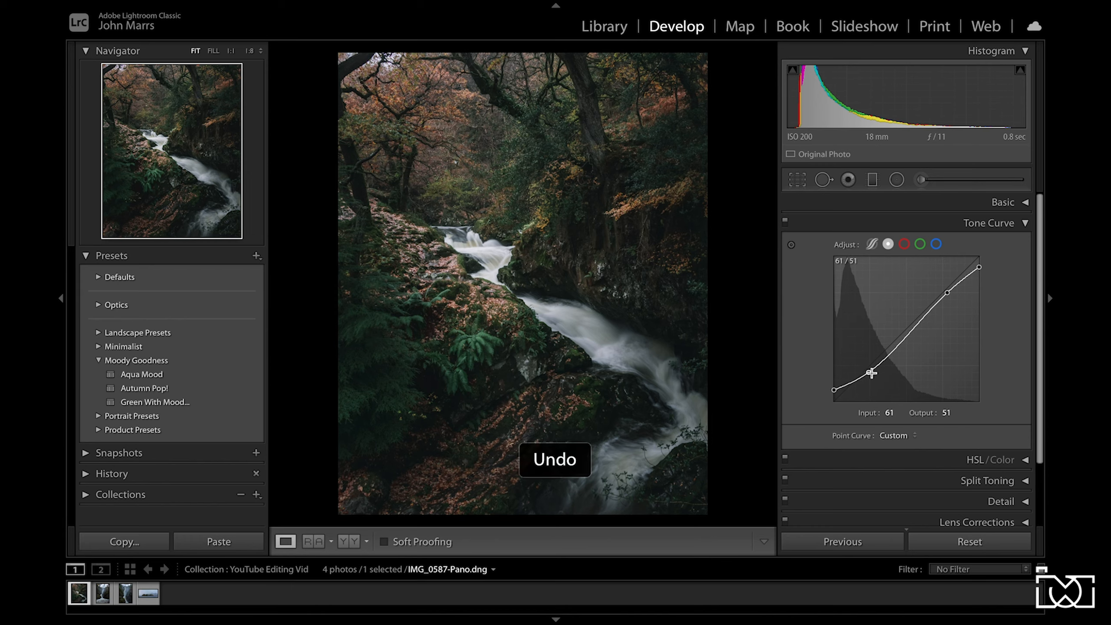
# - Swap the Tone Curve settings for the HSL luminance settings, and reset Orange and Yellow luminance to 0
pyautogui.click(1027, 224)
pyautogui.click(1025, 251)
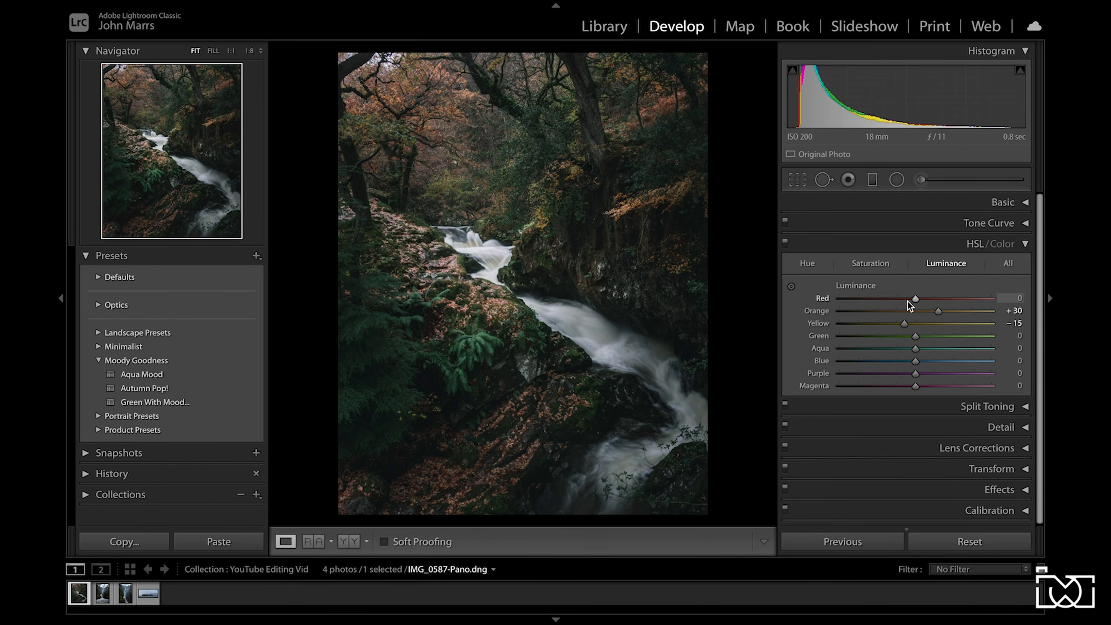
pyautogui.doubleClick(939, 311)
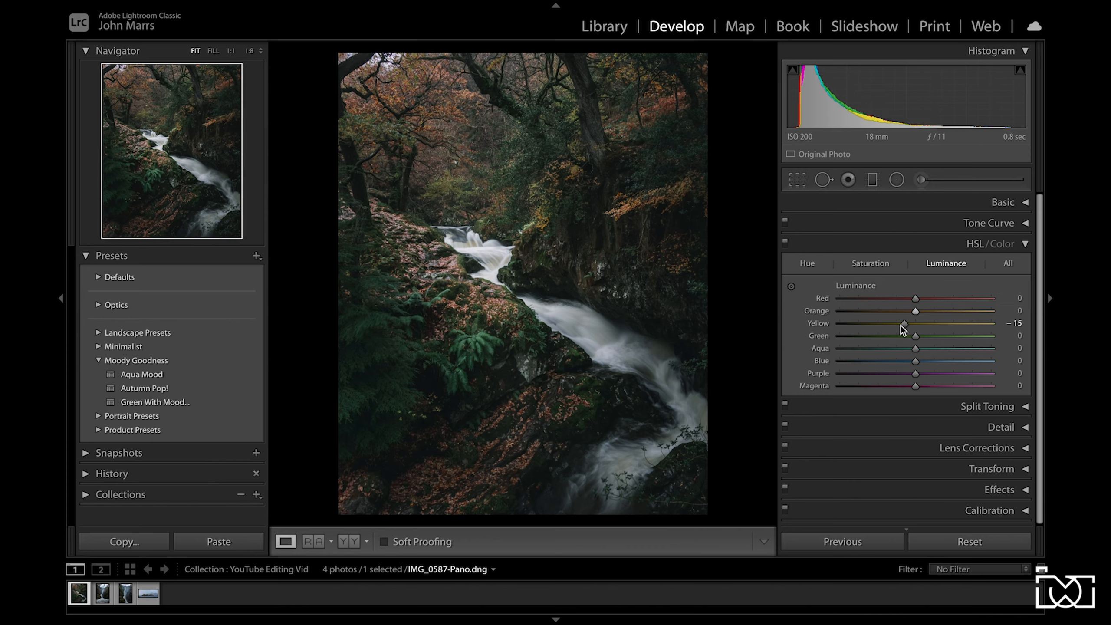
pyautogui.doubleClick(903, 324)
# - Try darkening Red luminance and undo it, and try Orange luminance at −38 before resetting it to 0
pyautogui.moveTo(918, 301)
pyautogui.mouseDown()
pyautogui.moveTo(864, 297)
pyautogui.moveTo(978, 293)
pyautogui.moveTo(856, 304)
pyautogui.moveTo(919, 300)
pyautogui.moveTo(866, 302)
pyautogui.moveTo(899, 302)
pyautogui.mouseUp()
pyautogui.hotkey('ctrl', 'z')
pyautogui.moveTo(915, 313); pyautogui.dragTo(888, 311)
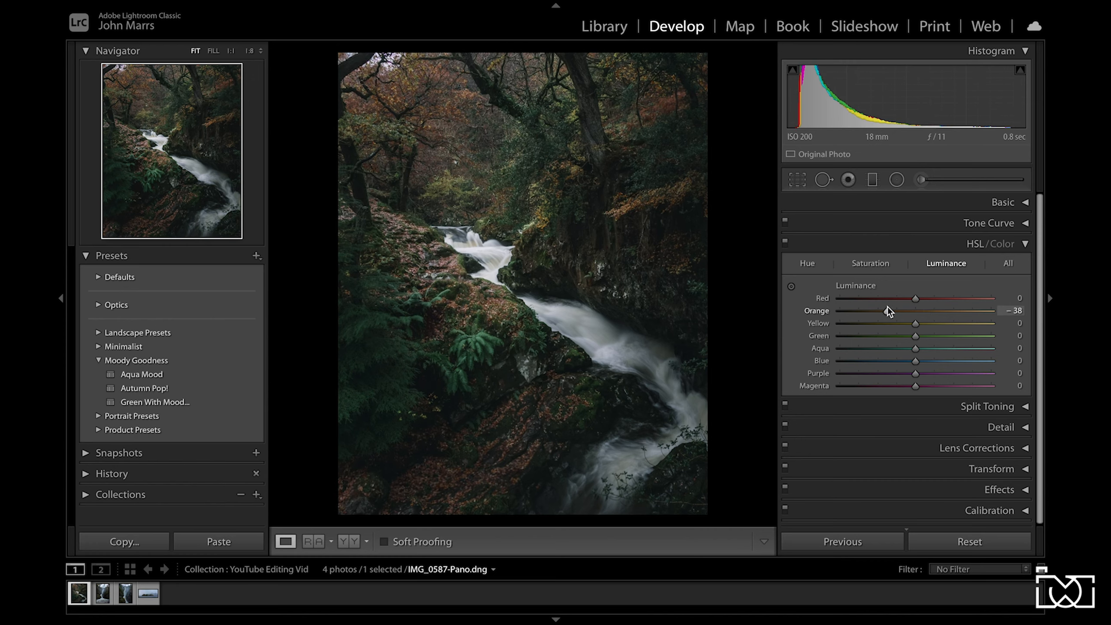
pyautogui.doubleClick(887, 311)
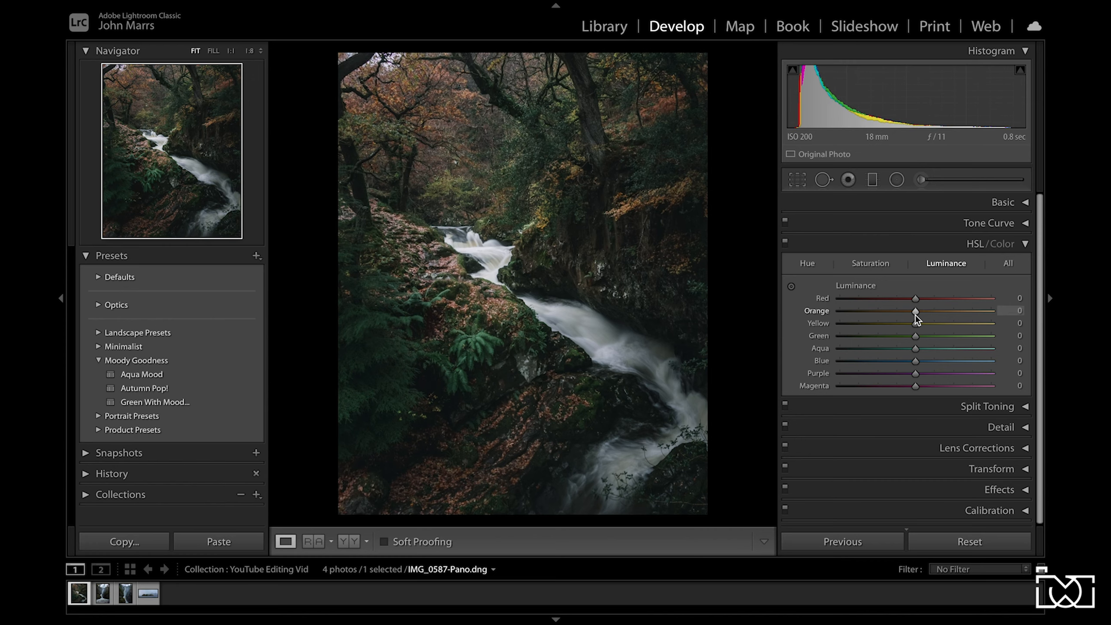
# - Test darker and lighter Orange and Yellow luminance, and set Orange to +12 and Yellow to +5
pyautogui.moveTo(916, 314); pyautogui.dragTo(883, 324)
pyautogui.hotkey('ctrl', 'z')
pyautogui.hotkey('ctrl', 'z')
pyautogui.doubleClick(883, 324)
# - Try darkening Green luminance, set it to +18, and test Aqua luminance before resetting it to 0
pyautogui.moveTo(914, 336)
pyautogui.mouseDown()
pyautogui.moveTo(875, 344)
pyautogui.moveTo(932, 341)
pyautogui.moveTo(857, 345)
pyautogui.moveTo(904, 345)
pyautogui.mouseUp()
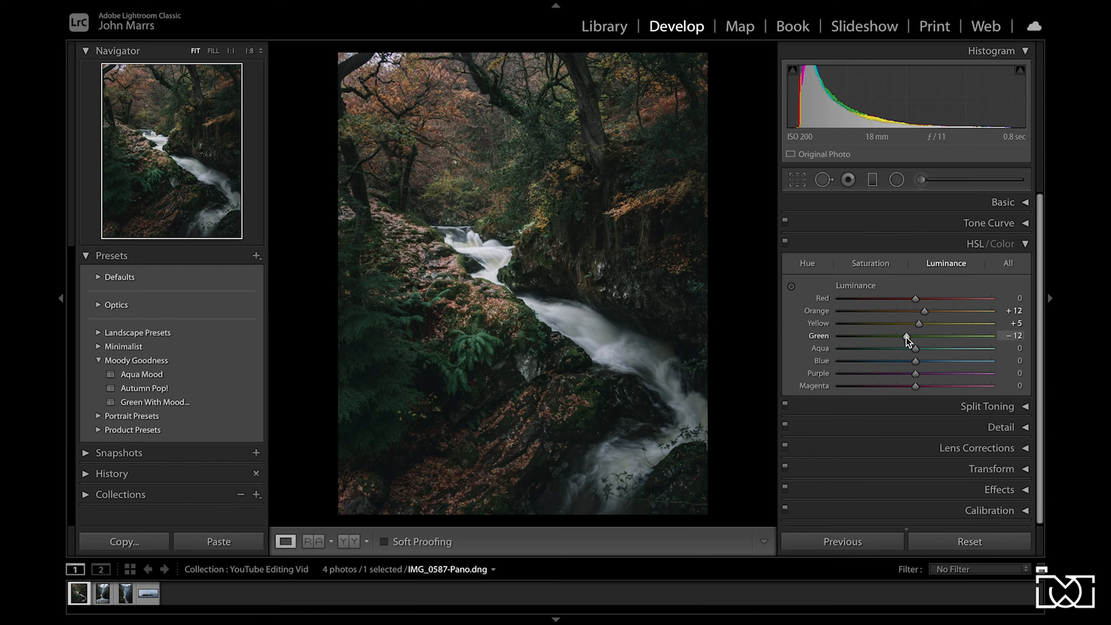
pyautogui.doubleClick(905, 336)
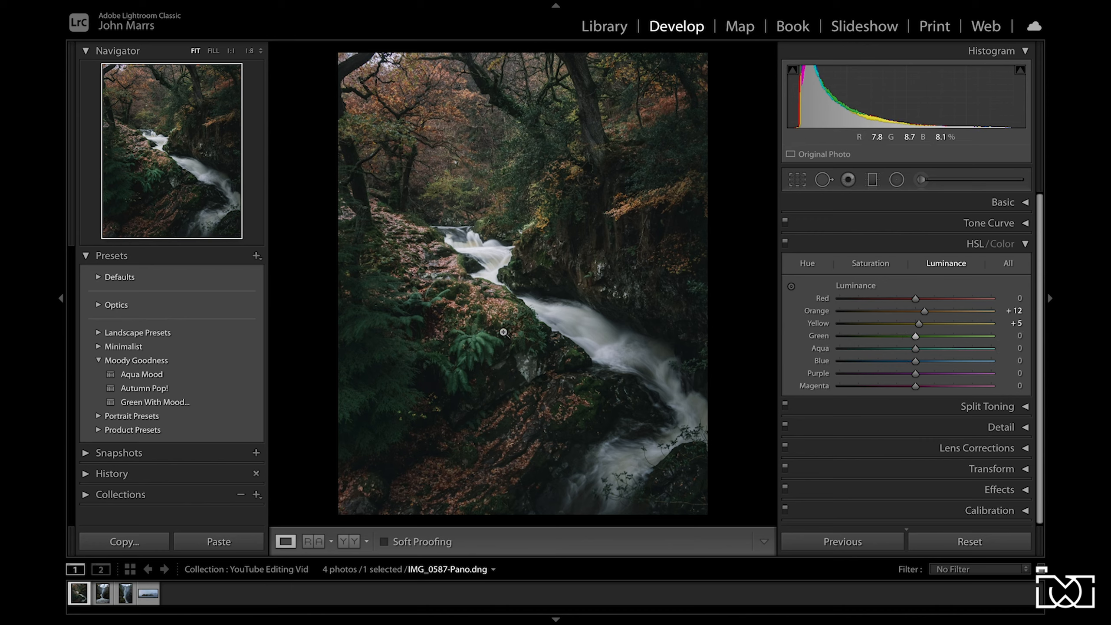
pyautogui.moveTo(919, 335); pyautogui.dragTo(835, 349)
pyautogui.doubleClick(839, 351)
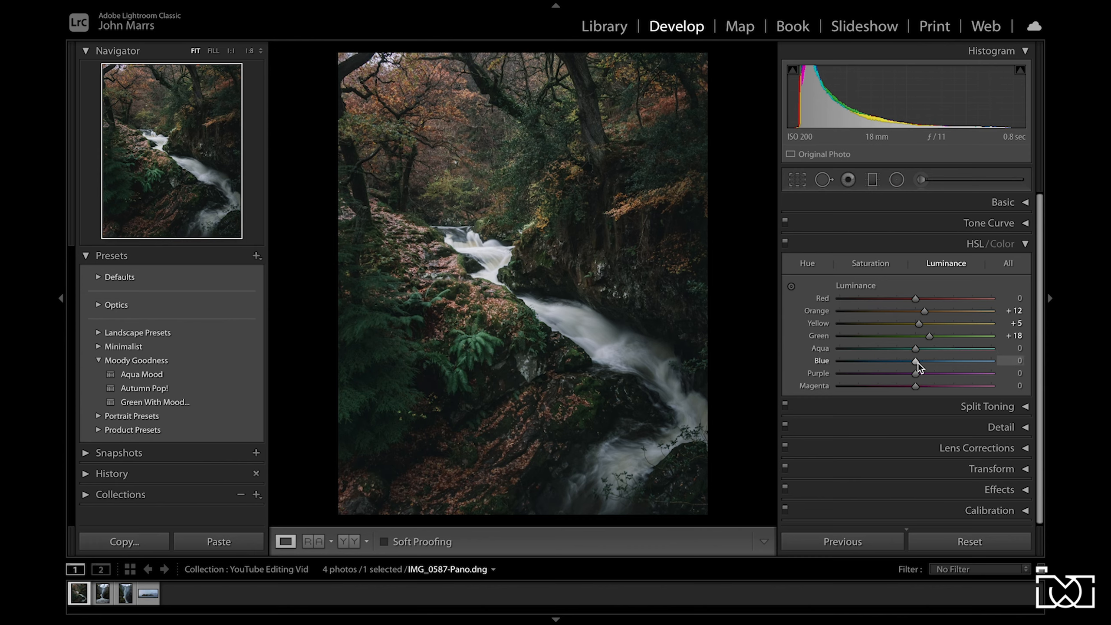
# - Test Blue luminance at darker and brighter values, resetting it to 0 each time
pyautogui.moveTo(916, 363); pyautogui.dragTo(962, 365)
pyautogui.moveTo(850, 361); pyautogui.dragTo(986, 361)
pyautogui.doubleClick(986, 361)
pyautogui.moveTo(914, 361)
pyautogui.mouseDown()
pyautogui.moveTo(974, 362)
pyautogui.moveTo(889, 361)
pyautogui.moveTo(971, 357)
pyautogui.moveTo(930, 360)
pyautogui.mouseUp()
pyautogui.doubleClick(930, 359)
# - Try Blue luminance at +93 while inspecting the stream's water up close, and reset it to 0
pyautogui.click(584, 339)
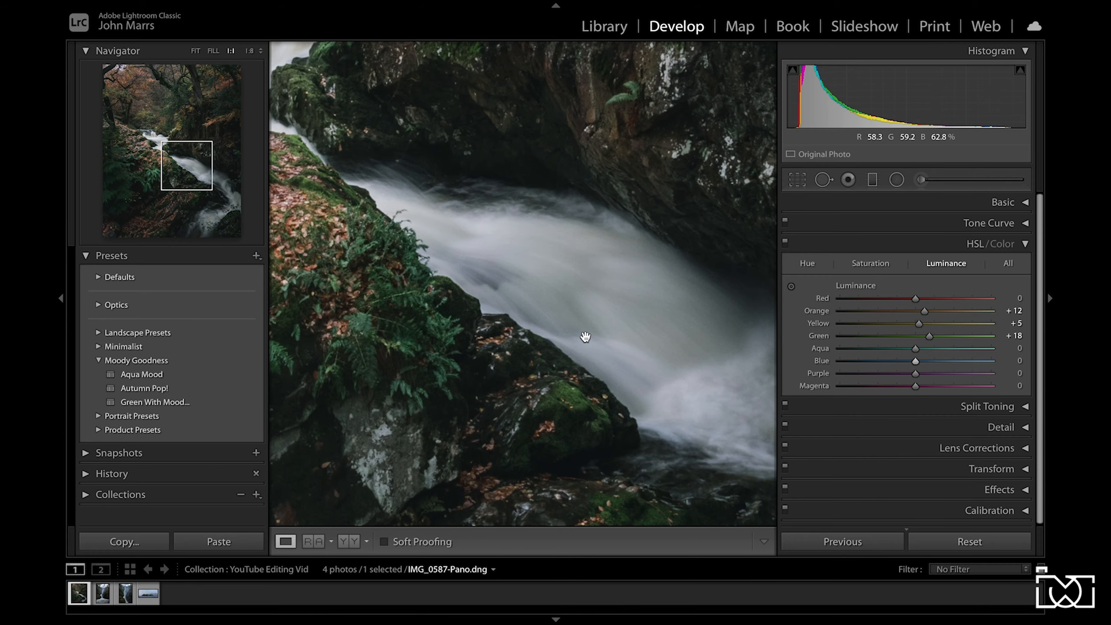
pyautogui.moveTo(657, 365); pyautogui.dragTo(541, 320)
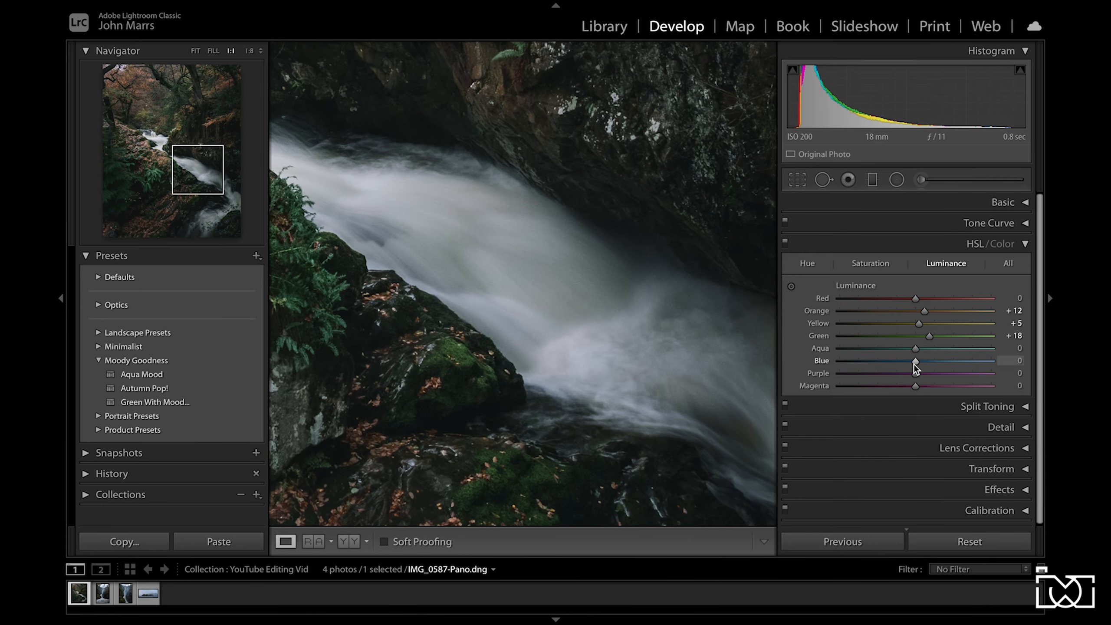
pyautogui.moveTo(914, 361); pyautogui.dragTo(985, 370)
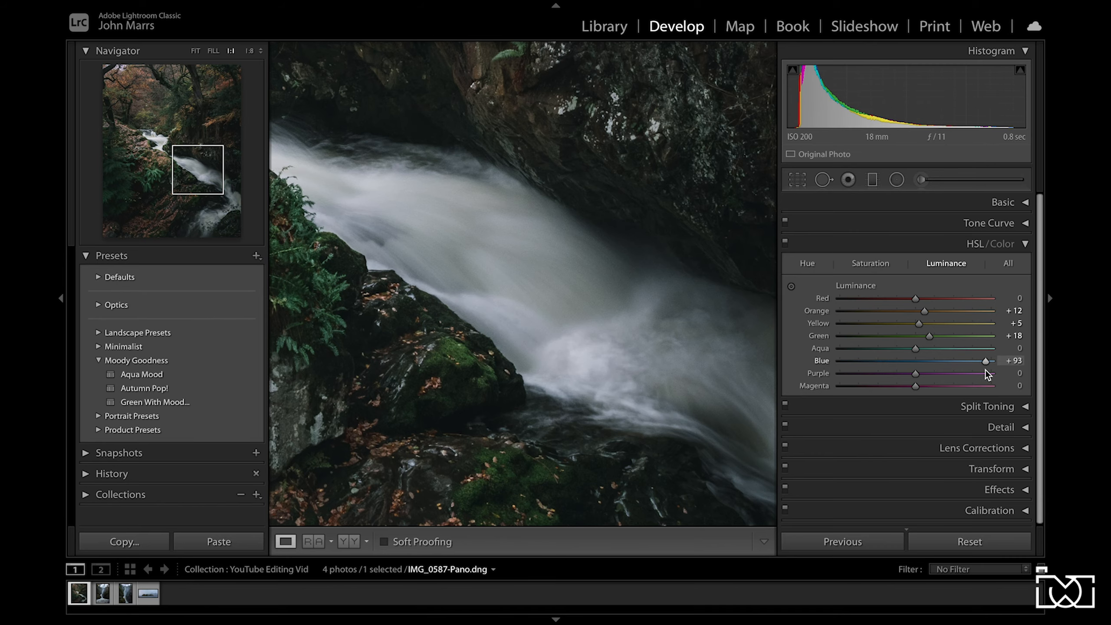
pyautogui.click(569, 320)
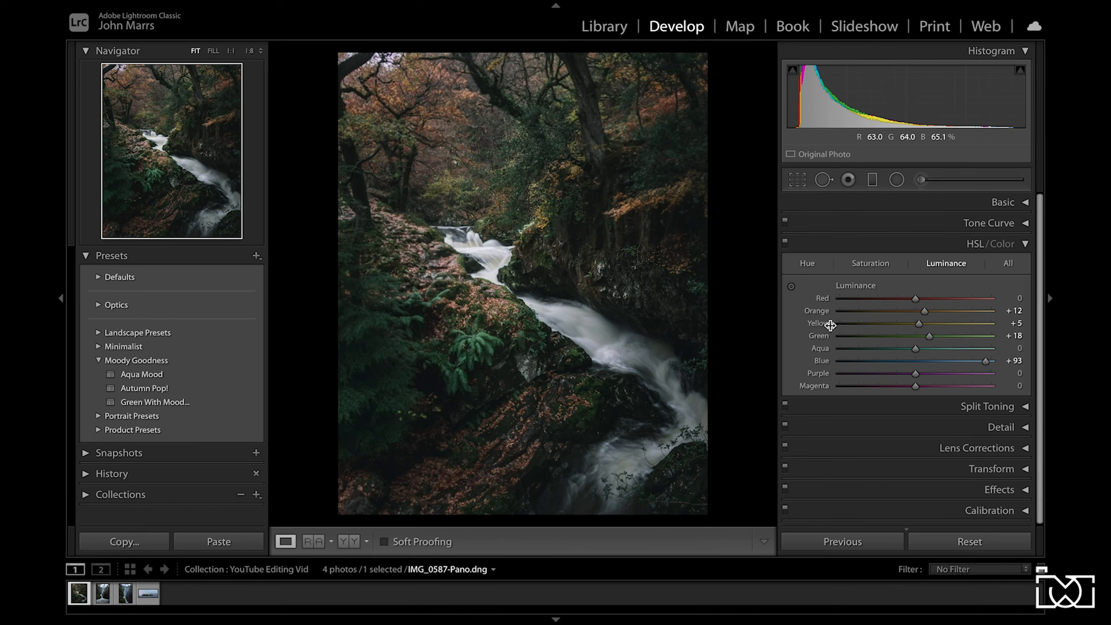
pyautogui.doubleClick(985, 362)
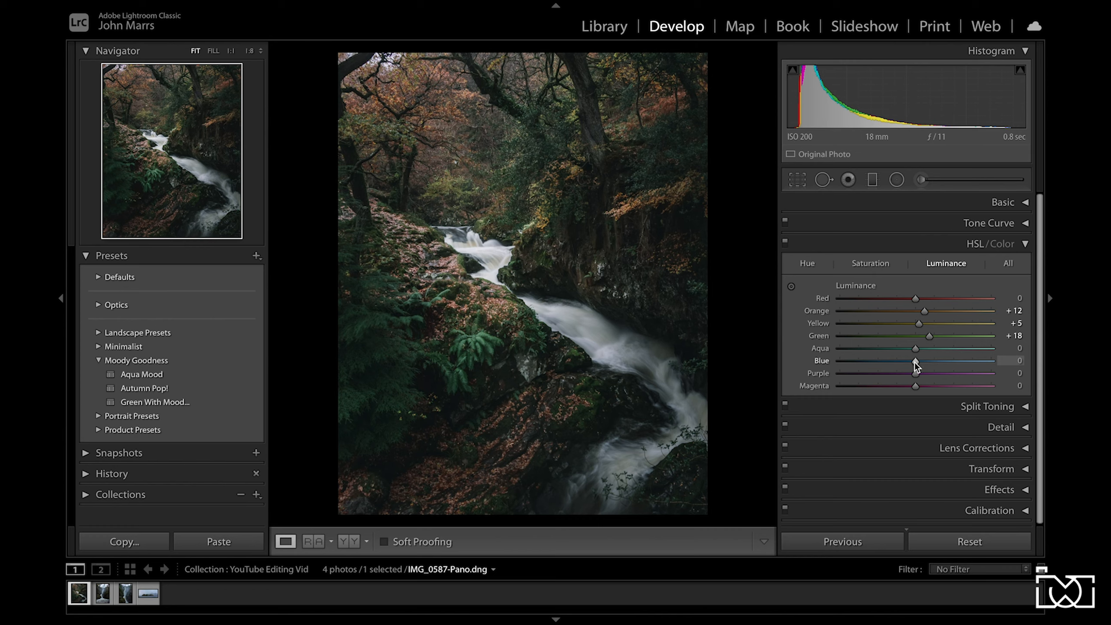
# - Set Blue luminance to +15 in the HSL settings
pyautogui.moveTo(914, 362); pyautogui.dragTo(931, 364)
pyautogui.click(1008, 362)
pyautogui.write('15')
pyautogui.press('Return')
# - Test Purple and Magenta luminance, resetting both to 0
pyautogui.moveTo(914, 374)
pyautogui.mouseDown()
pyautogui.moveTo(853, 376)
pyautogui.moveTo(964, 368)
pyautogui.moveTo(866, 370)
pyautogui.moveTo(911, 386)
pyautogui.mouseUp()
pyautogui.doubleClick(864, 375)
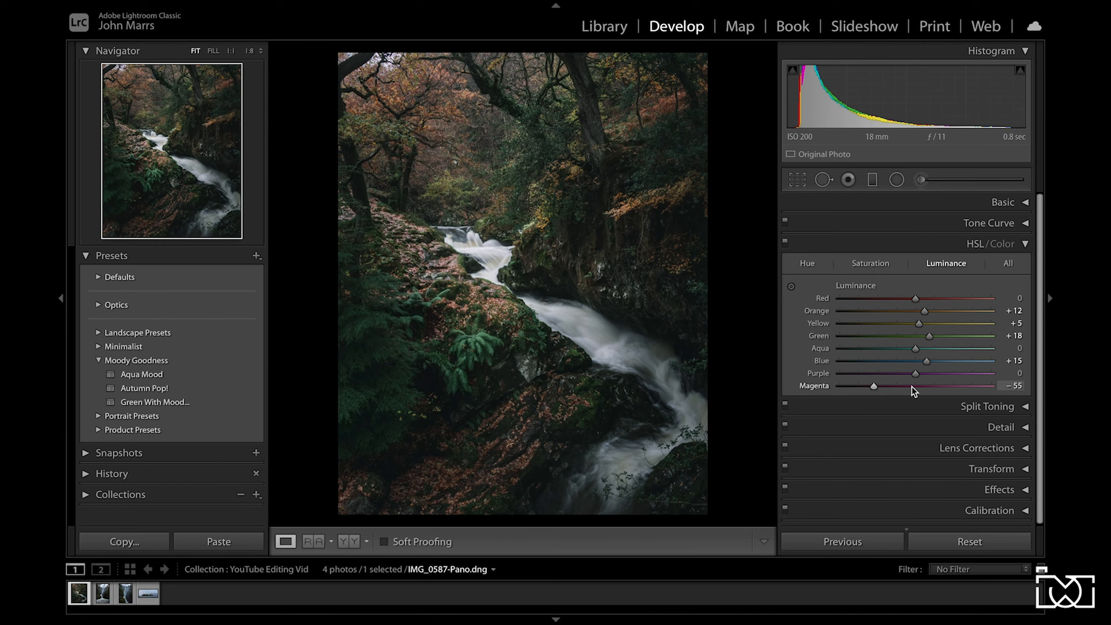
pyautogui.doubleClick(857, 385)
# - Set the HSL saturation of all eight colours, from Red through Magenta, to −100
pyautogui.click(876, 264)
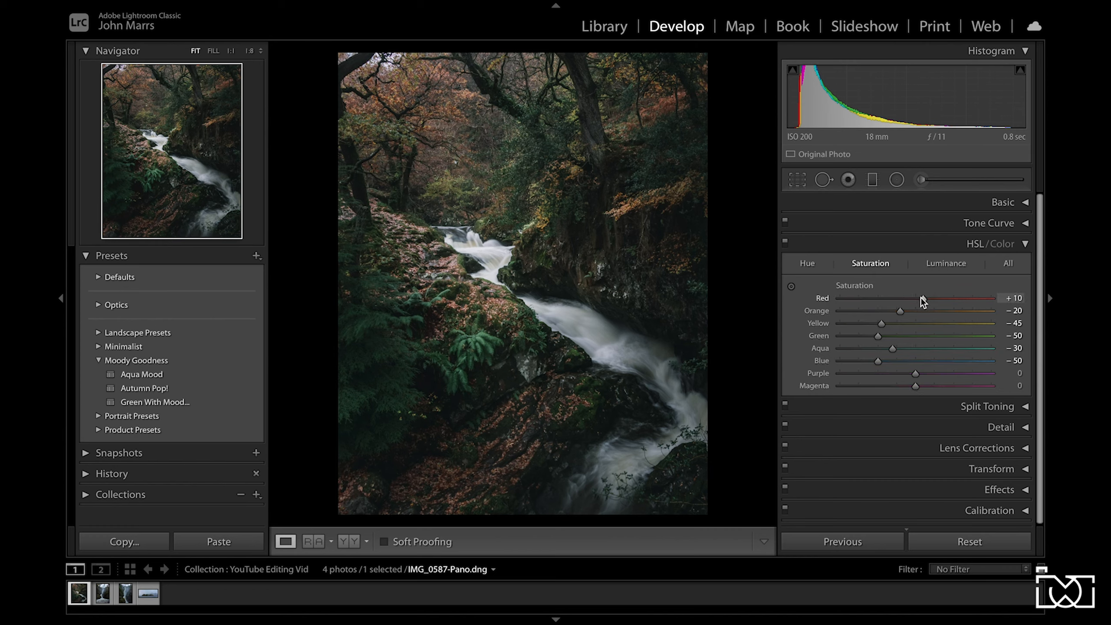
pyautogui.moveTo(920, 297); pyautogui.dragTo(764, 309)
pyautogui.moveTo(899, 310); pyautogui.dragTo(734, 307)
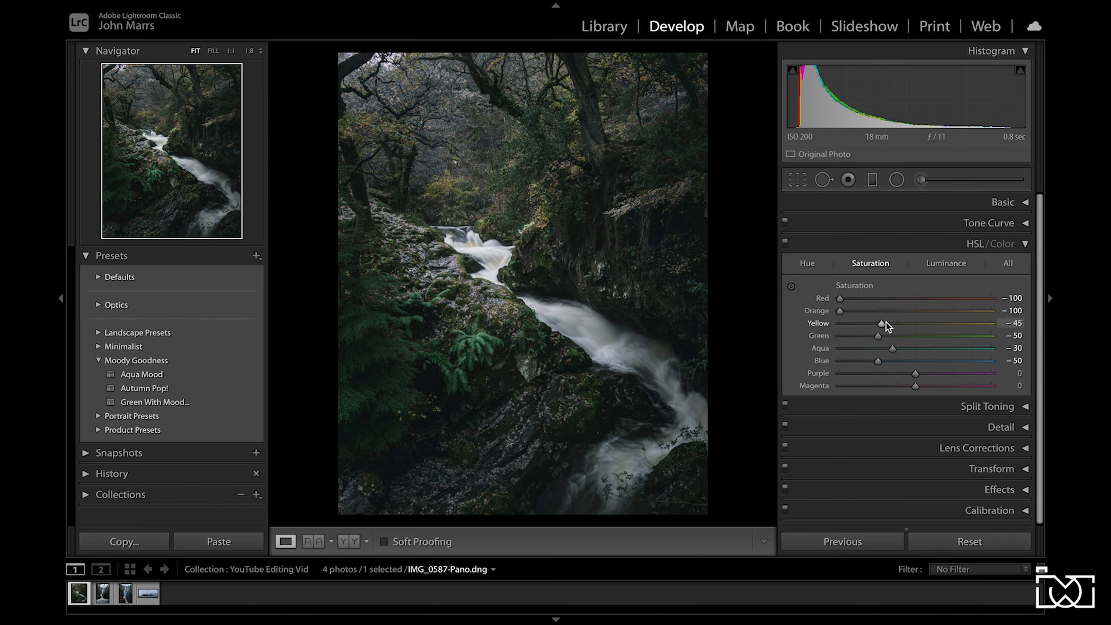
pyautogui.moveTo(884, 324); pyautogui.dragTo(771, 323)
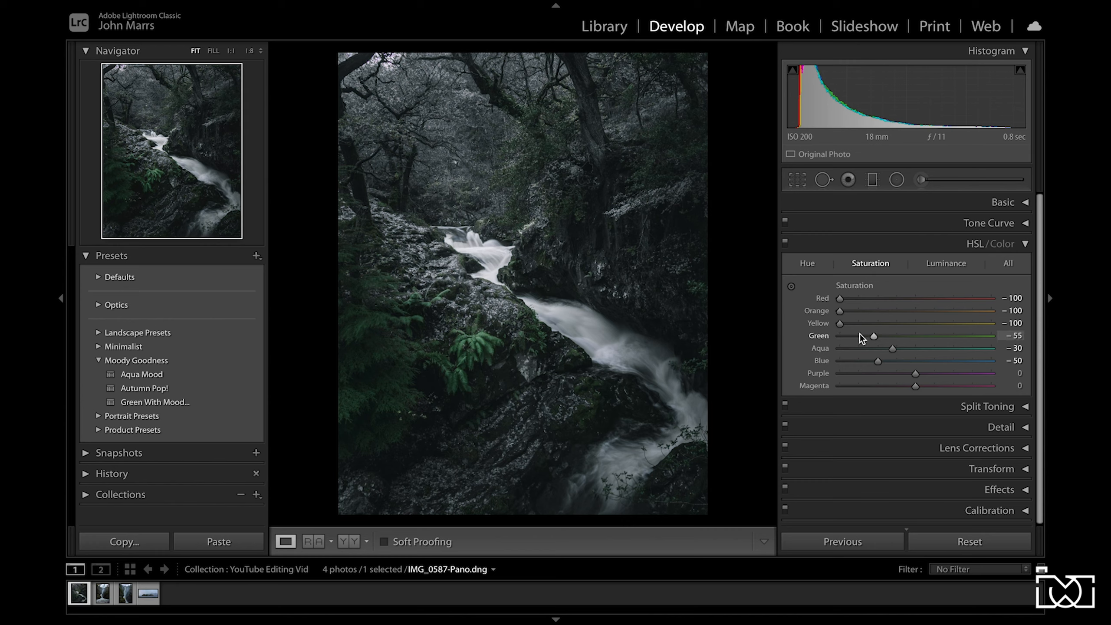
pyautogui.moveTo(859, 337); pyautogui.dragTo(810, 336)
pyautogui.moveTo(892, 348); pyautogui.dragTo(781, 359)
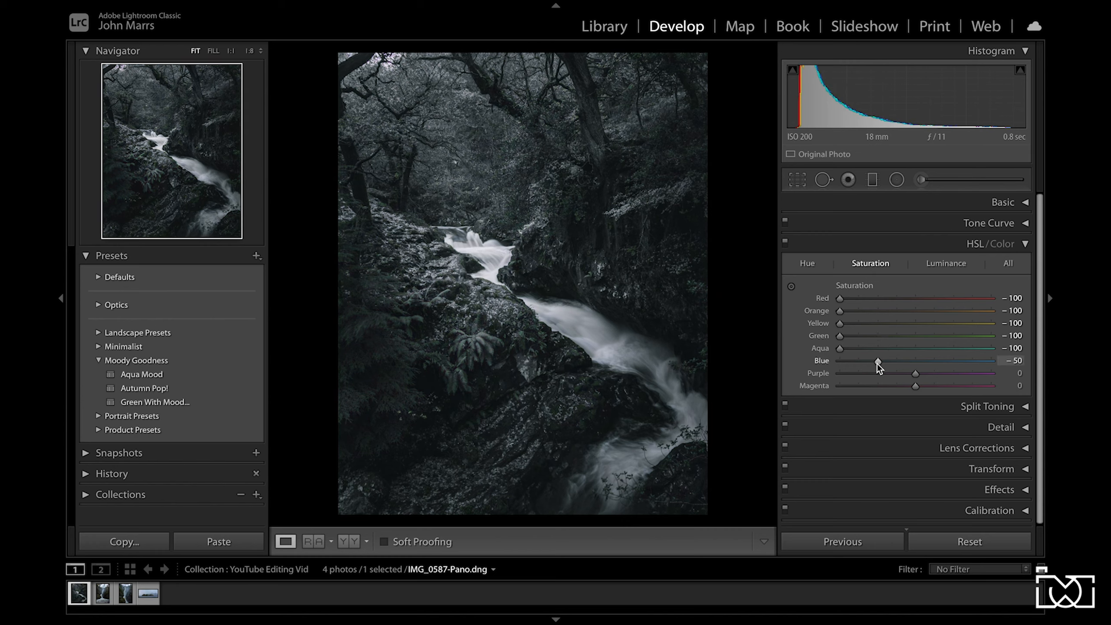
pyautogui.moveTo(877, 362); pyautogui.dragTo(760, 368)
pyautogui.moveTo(915, 373); pyautogui.dragTo(759, 380)
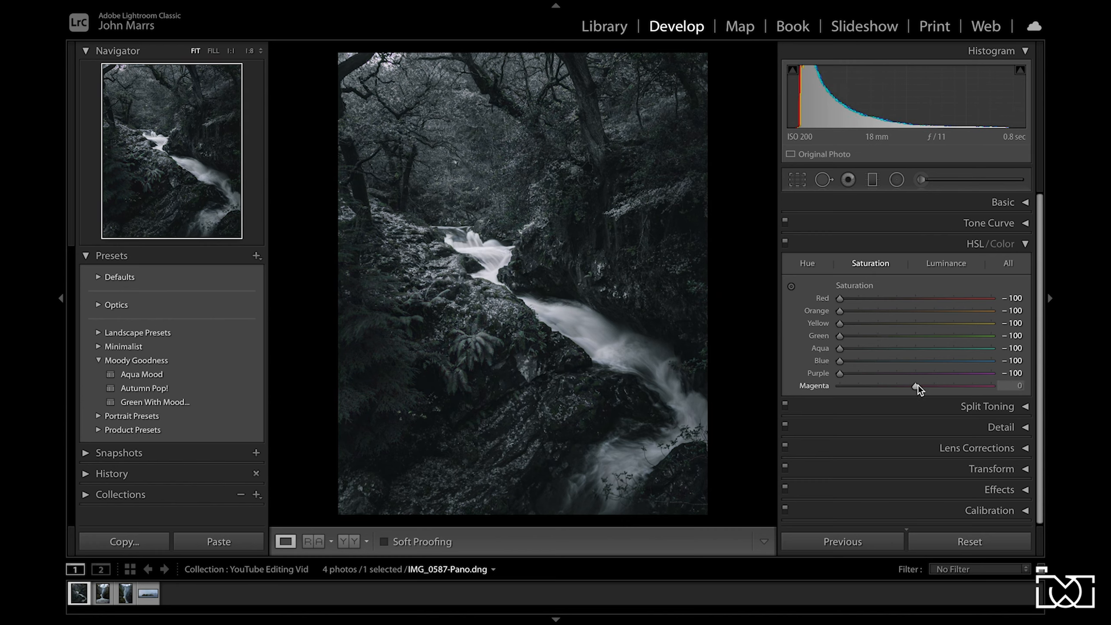
pyautogui.moveTo(916, 386); pyautogui.dragTo(783, 389)
# - Test Purple saturation, returning it to −100, and set Blue saturation to −28 after trying stronger values
pyautogui.moveTo(839, 373); pyautogui.dragTo(913, 373)
pyautogui.moveTo(967, 344); pyautogui.dragTo(599, 360)
pyautogui.moveTo(840, 361); pyautogui.dragTo(991, 360)
pyautogui.doubleClick(991, 361)
pyautogui.moveTo(915, 361); pyautogui.dragTo(898, 361)
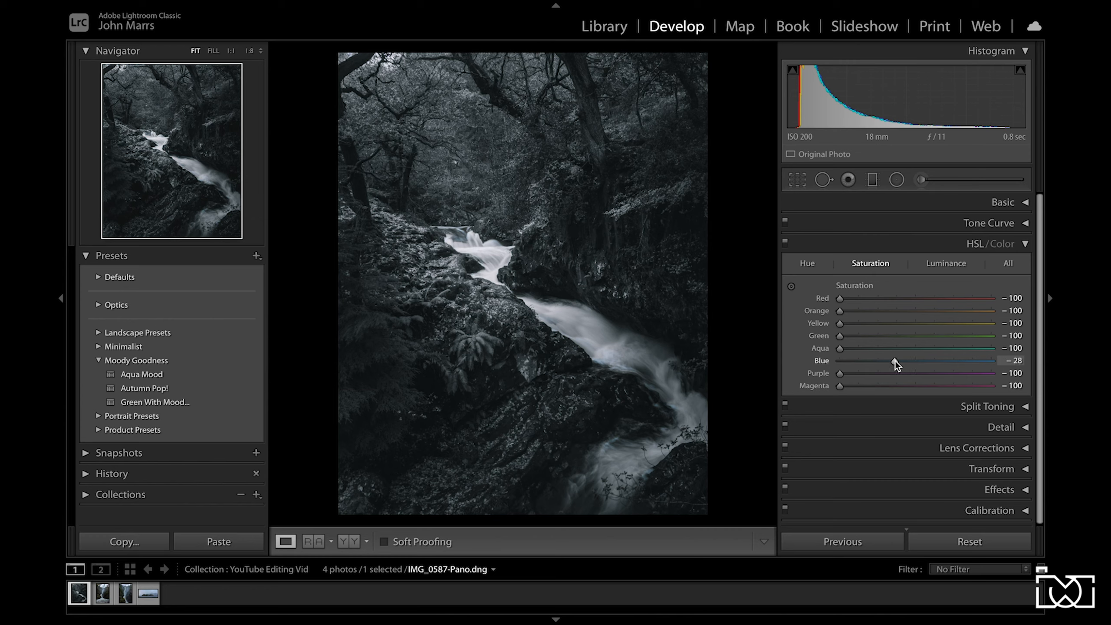
# - Try Aqua saturation at 0 and +100, and return it to −100
pyautogui.doubleClick(838, 349)
pyautogui.moveTo(915, 350); pyautogui.dragTo(1020, 362)
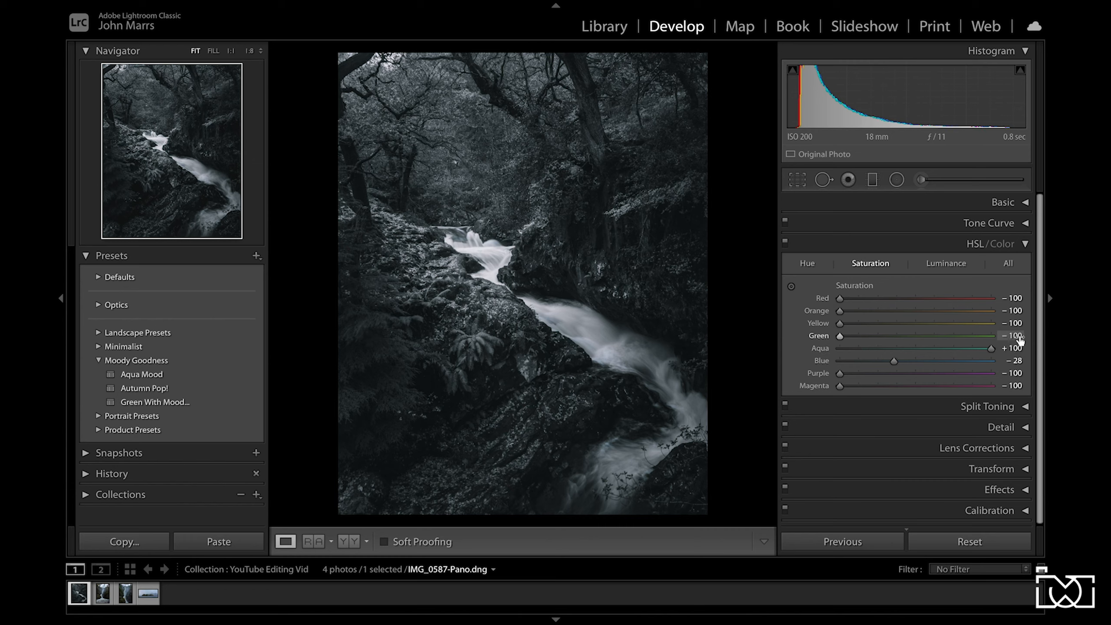
pyautogui.moveTo(991, 349); pyautogui.dragTo(839, 351)
# - Compare the photo with Green saturation at 0 and −100, return it to 0, and inspect the ferns up close
pyautogui.doubleClick(838, 338)
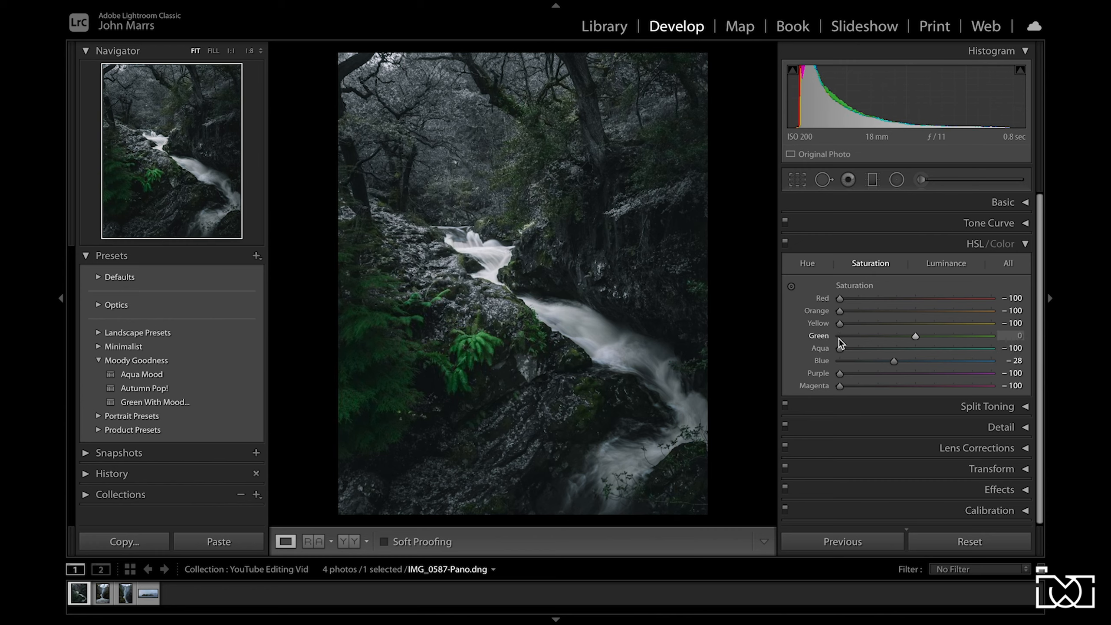
pyautogui.moveTo(913, 337); pyautogui.dragTo(751, 334)
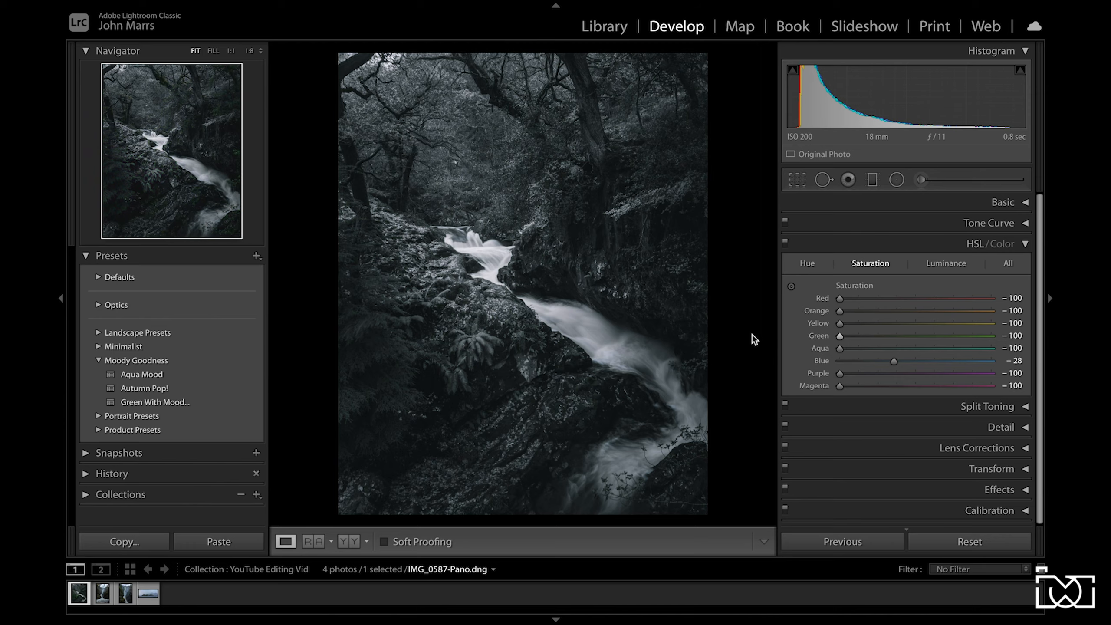
pyautogui.doubleClick(839, 336)
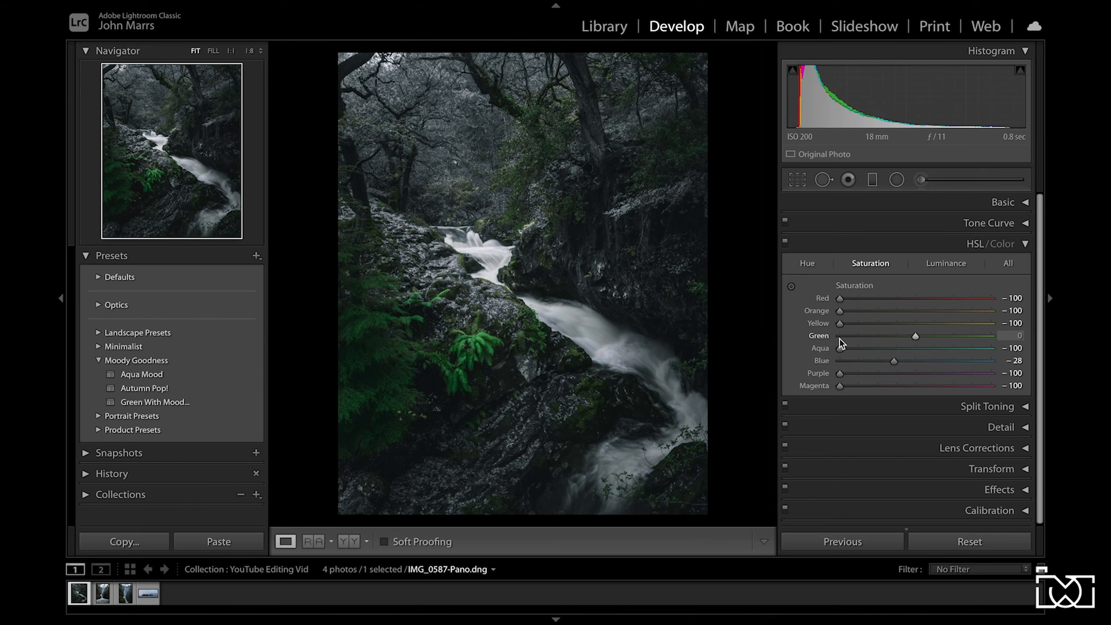
pyautogui.click(490, 342)
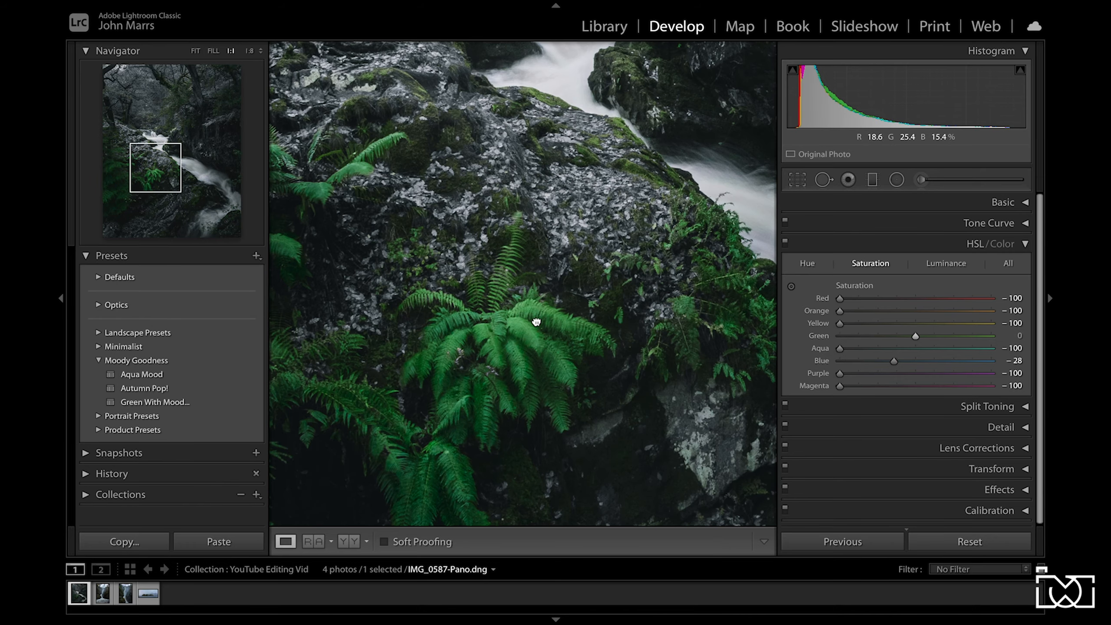
pyautogui.moveTo(536, 322); pyautogui.dragTo(397, 303)
pyautogui.click(486, 299)
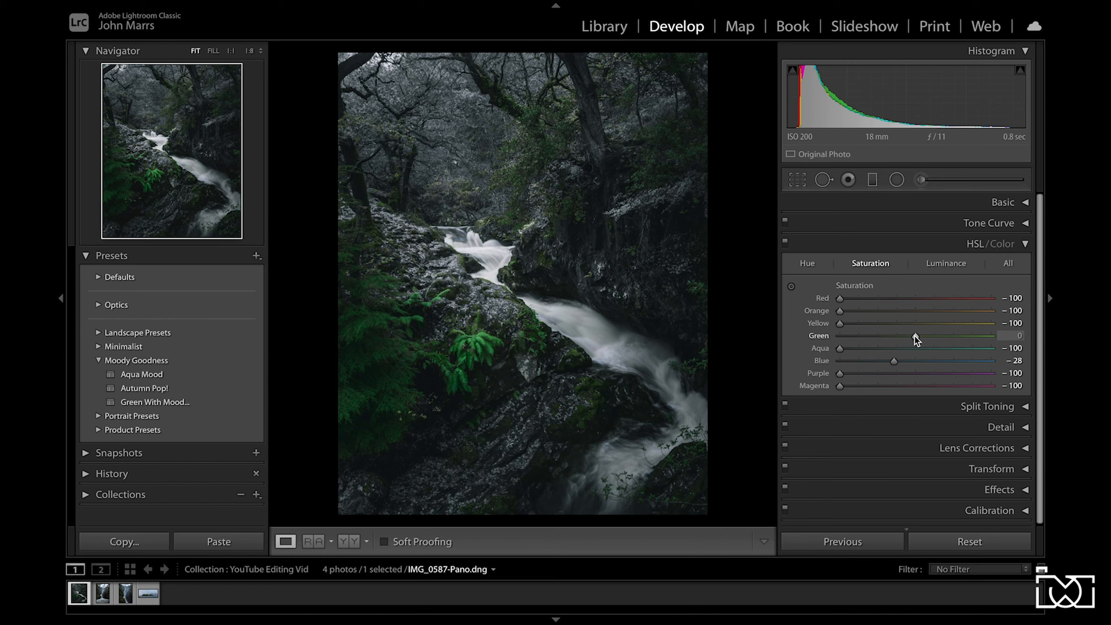
# - Try Green saturation at +100, reset it, set it to −20, and inspect the ferns and rocks up close
pyautogui.moveTo(914, 335); pyautogui.dragTo(979, 327)
pyautogui.doubleClick(905, 337)
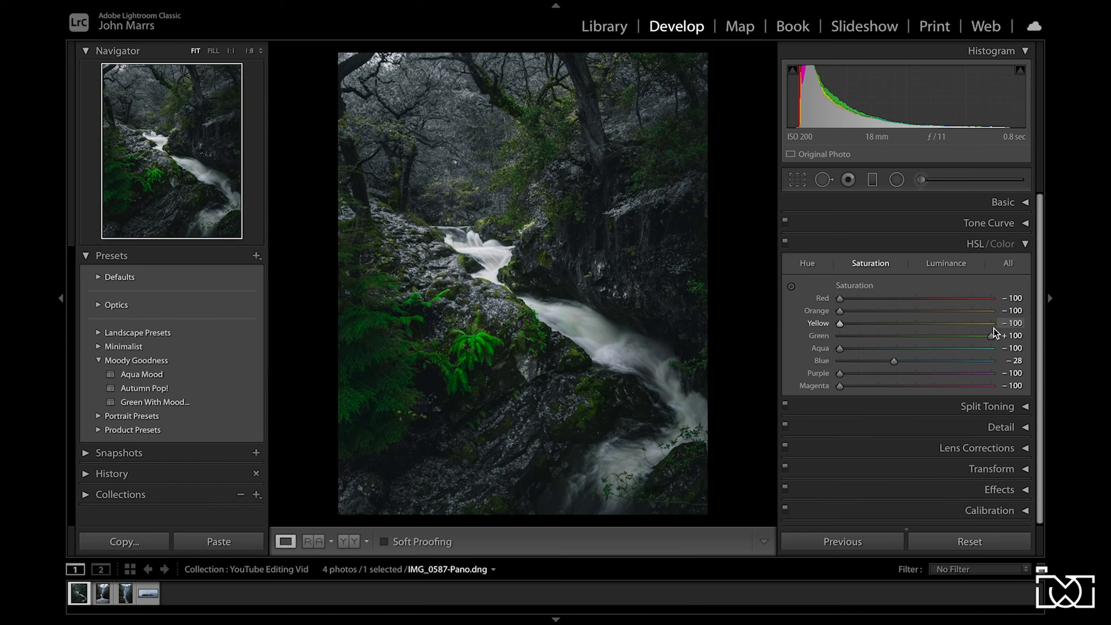
pyautogui.doubleClick(993, 334)
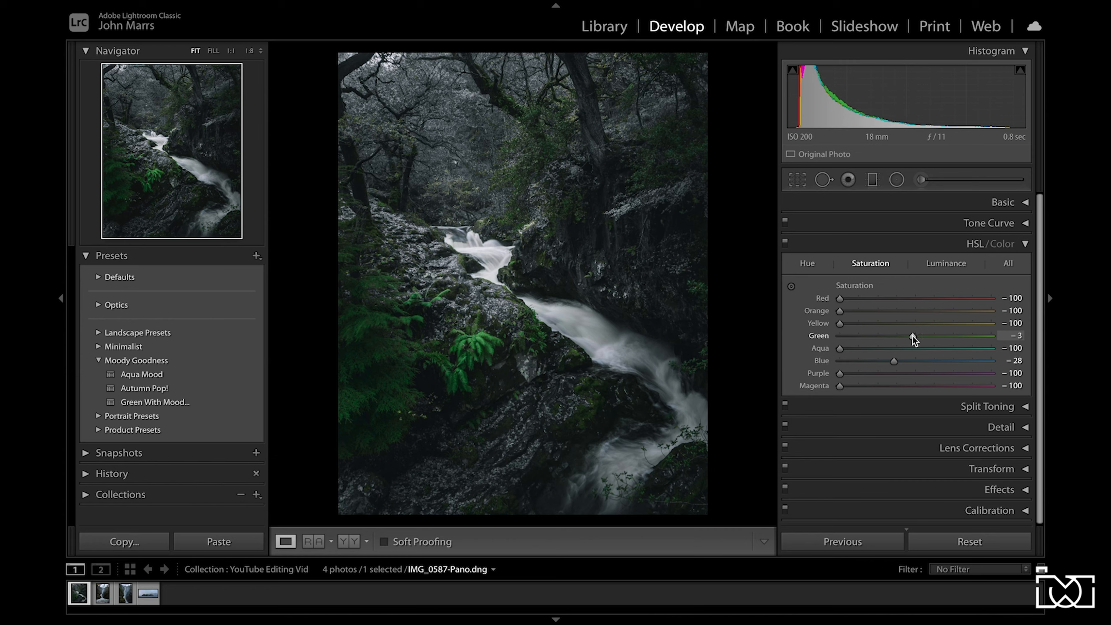
pyautogui.moveTo(912, 335); pyautogui.dragTo(901, 339)
pyautogui.click(470, 351)
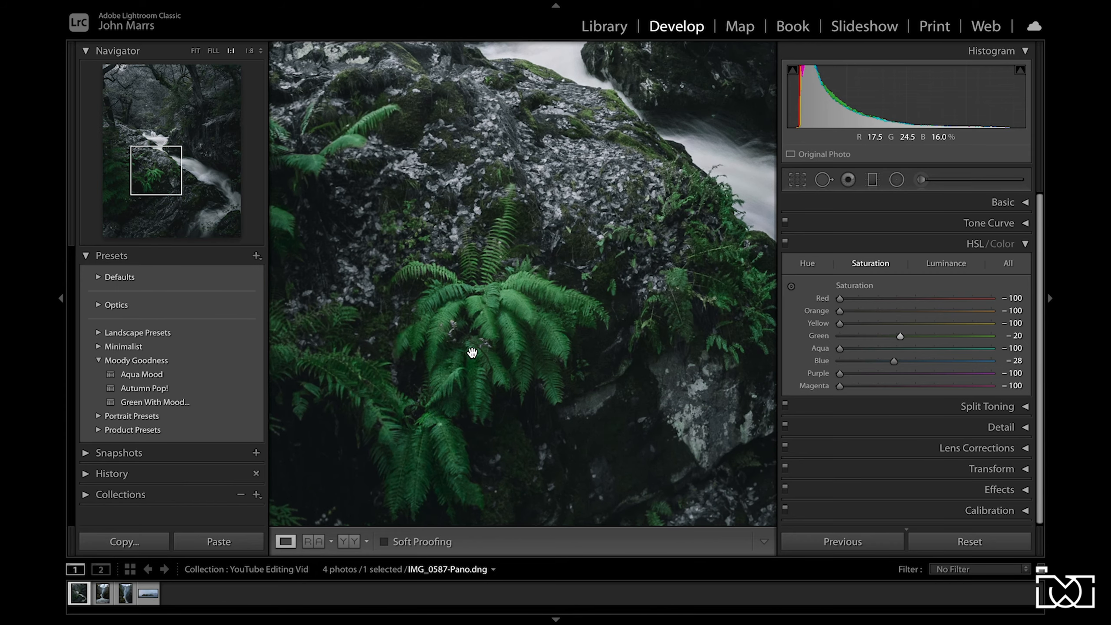
pyautogui.moveTo(472, 352); pyautogui.dragTo(431, 286)
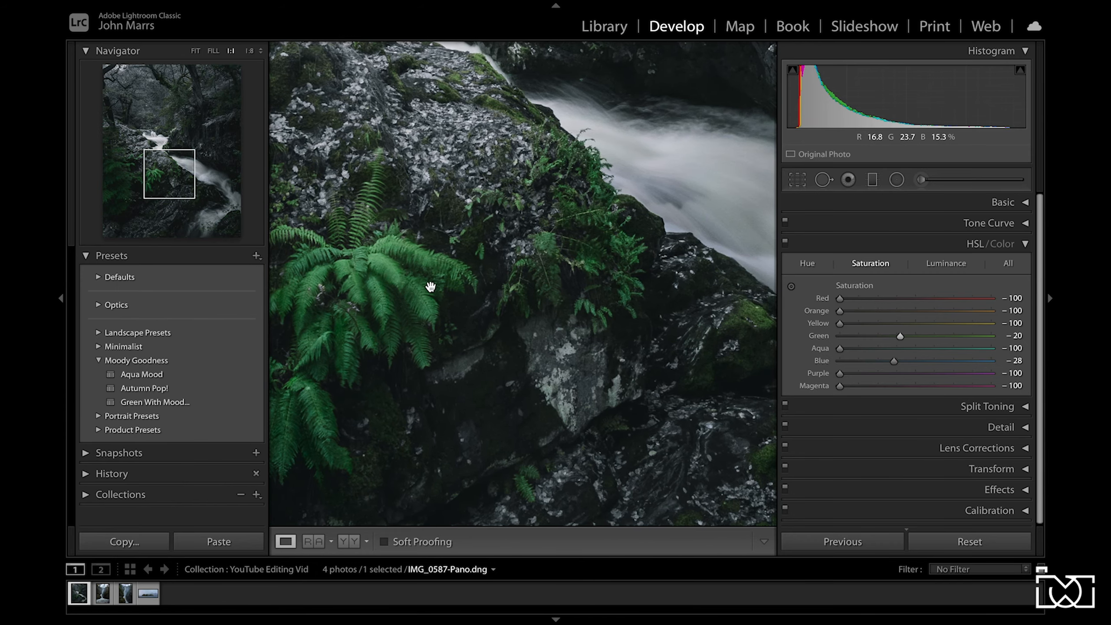
# - Reset Yellow saturation to 0, try a lower value, and set it to +10 with the whole photo in view
pyautogui.click(542, 243)
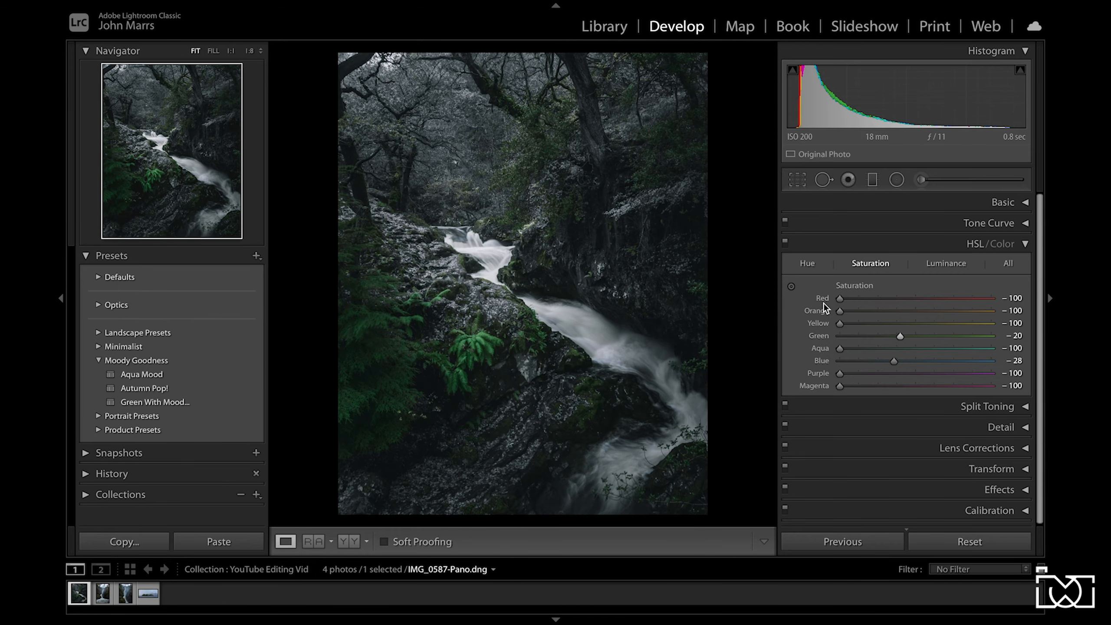
pyautogui.doubleClick(842, 325)
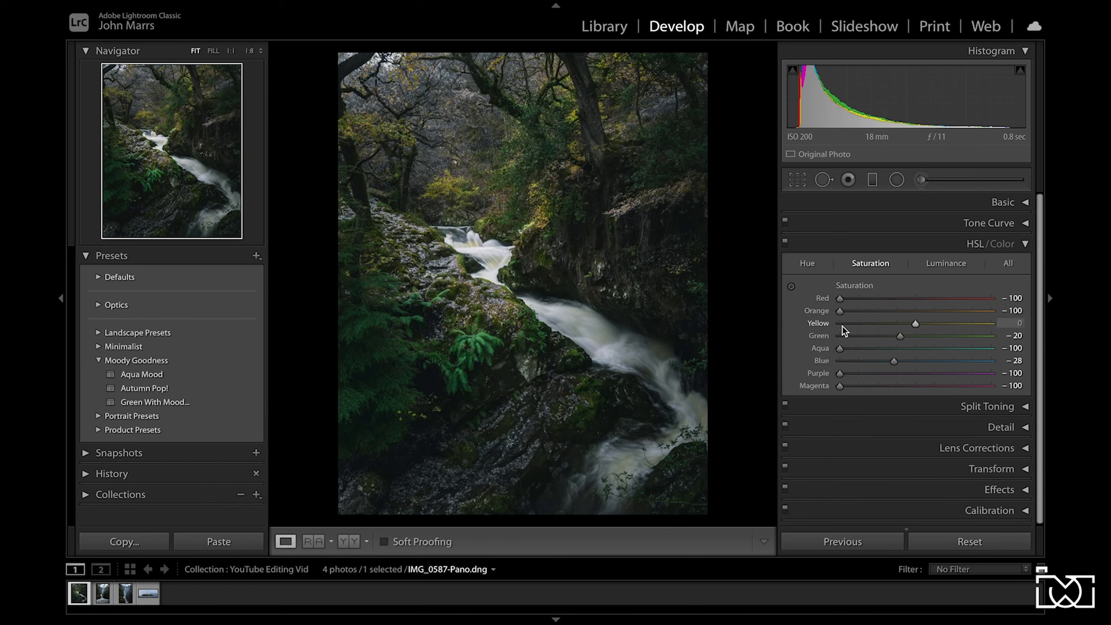
pyautogui.moveTo(920, 323); pyautogui.dragTo(897, 321)
pyautogui.doubleClick(900, 319)
pyautogui.moveTo(923, 322); pyautogui.dragTo(925, 323)
# - Try Orange saturation at 0 and +100, set it to −10, and compare the photo with its unedited version
pyautogui.doubleClick(838, 310)
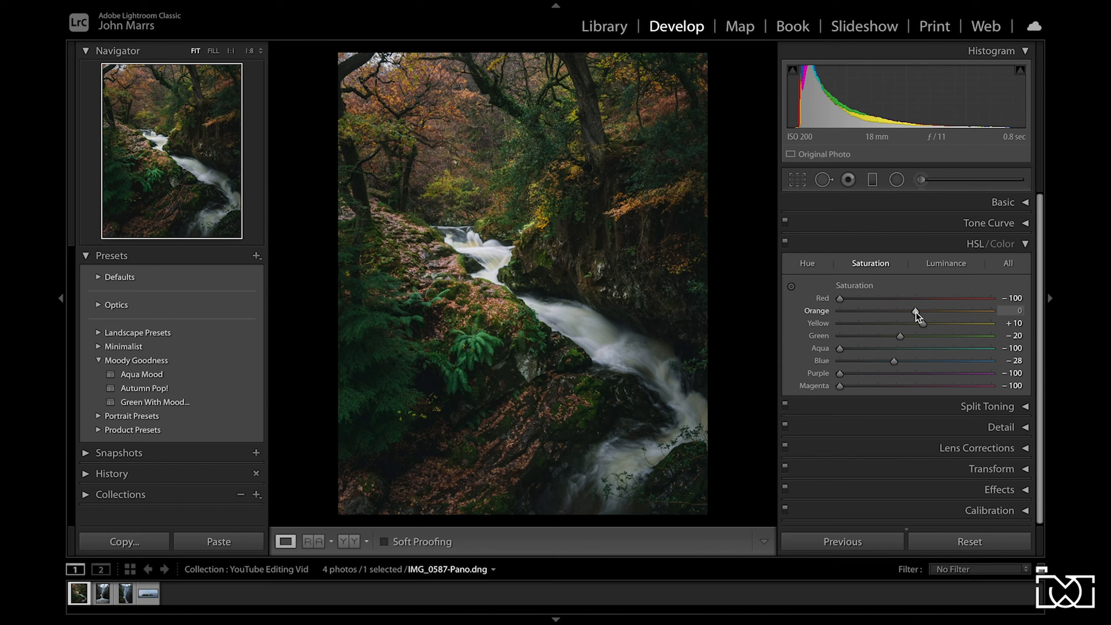
pyautogui.moveTo(915, 312); pyautogui.dragTo(1043, 297)
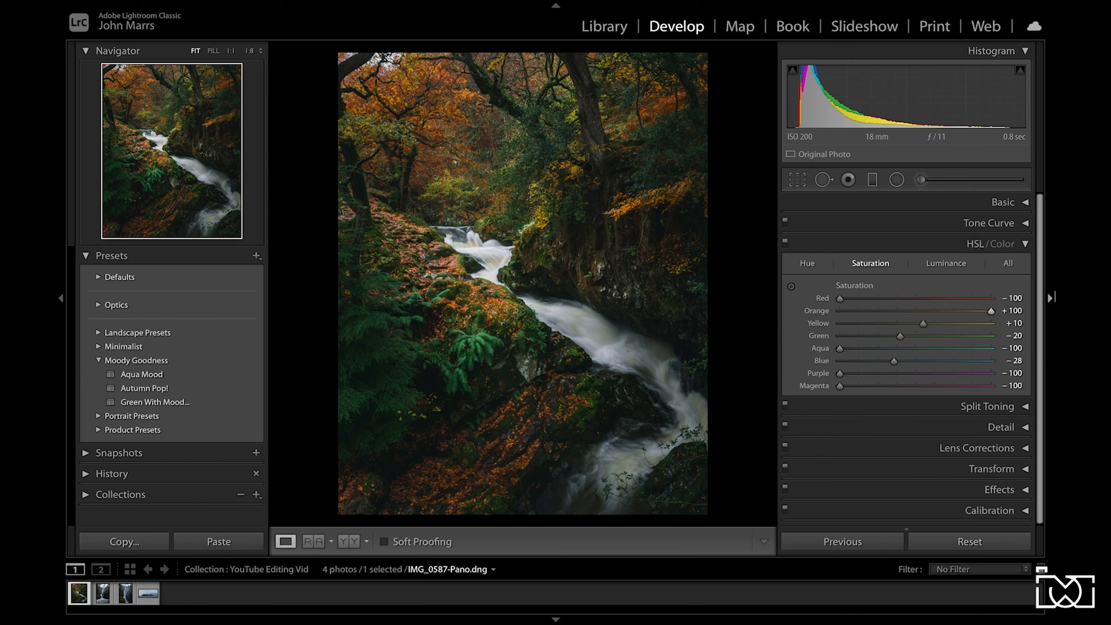
pyautogui.doubleClick(992, 311)
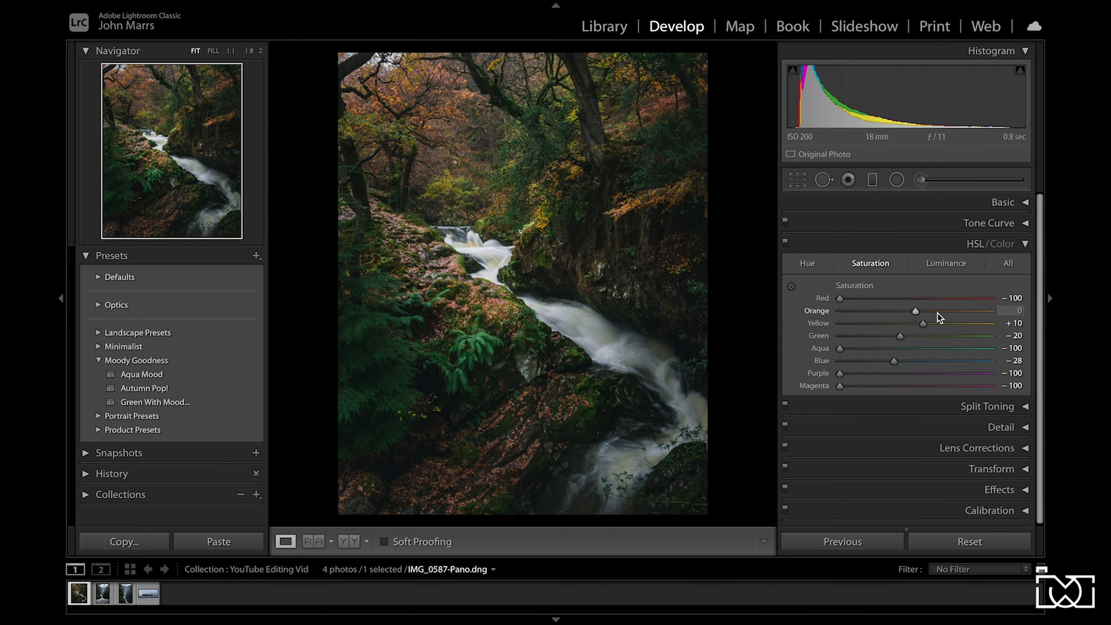
pyautogui.moveTo(915, 312); pyautogui.dragTo(908, 312)
pyautogui.press('\\')
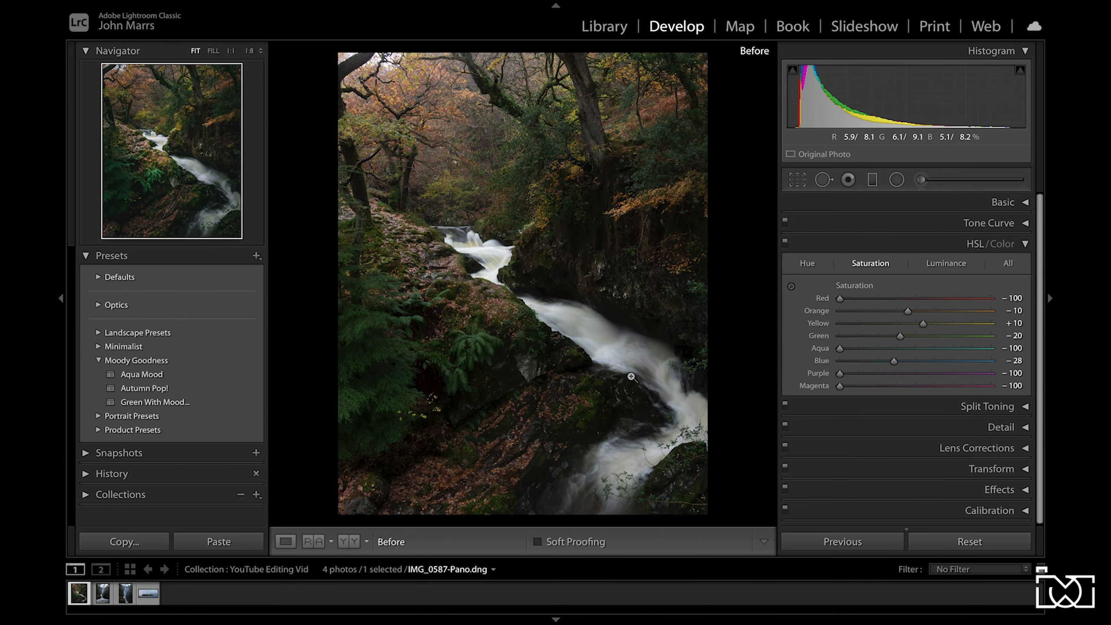
pyautogui.press('\\')
pyautogui.press('\\')
pyautogui.press('\\')
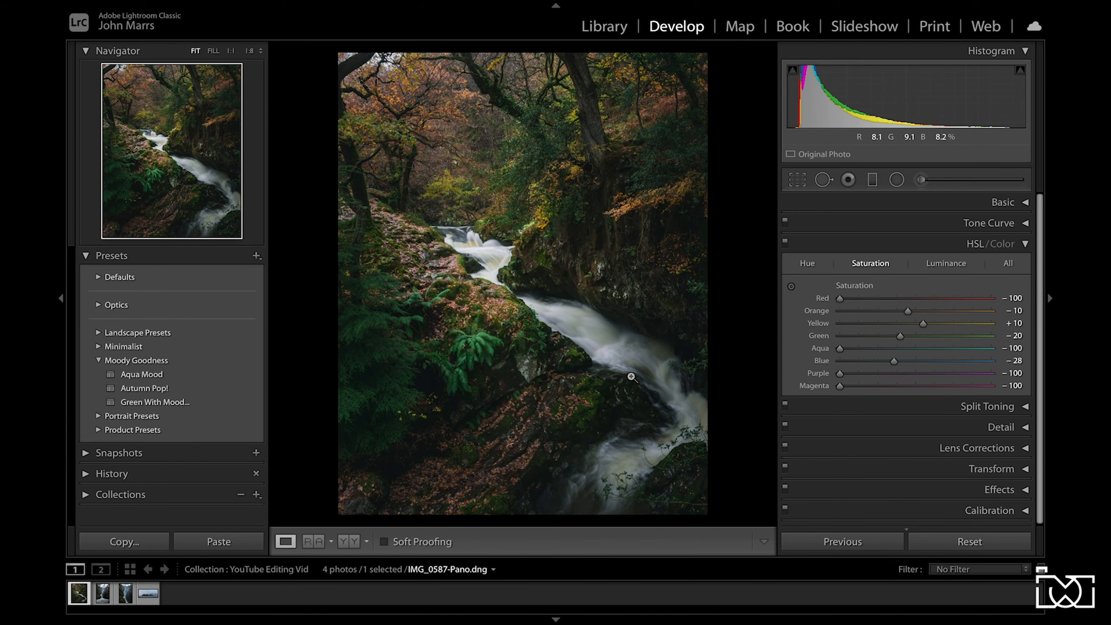
# - Try Red saturation at −66, reset it to 0, and compare the whole photo with its unedited version
pyautogui.moveTo(839, 298); pyautogui.dragTo(865, 299)
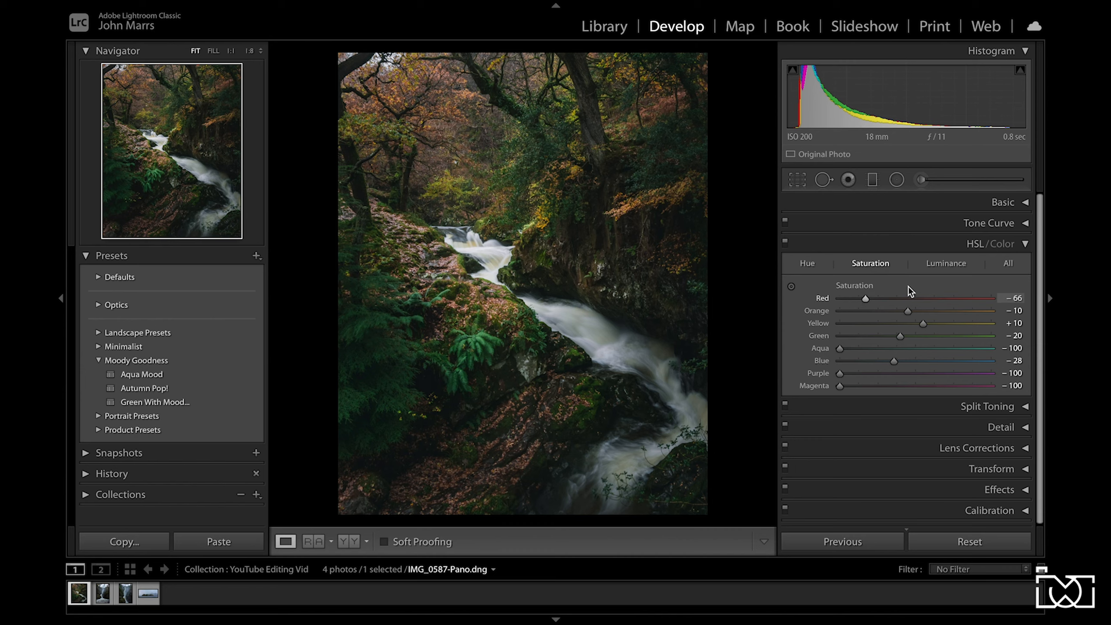
pyautogui.hotkey('ctrl', 'z')
pyautogui.doubleClick(839, 299)
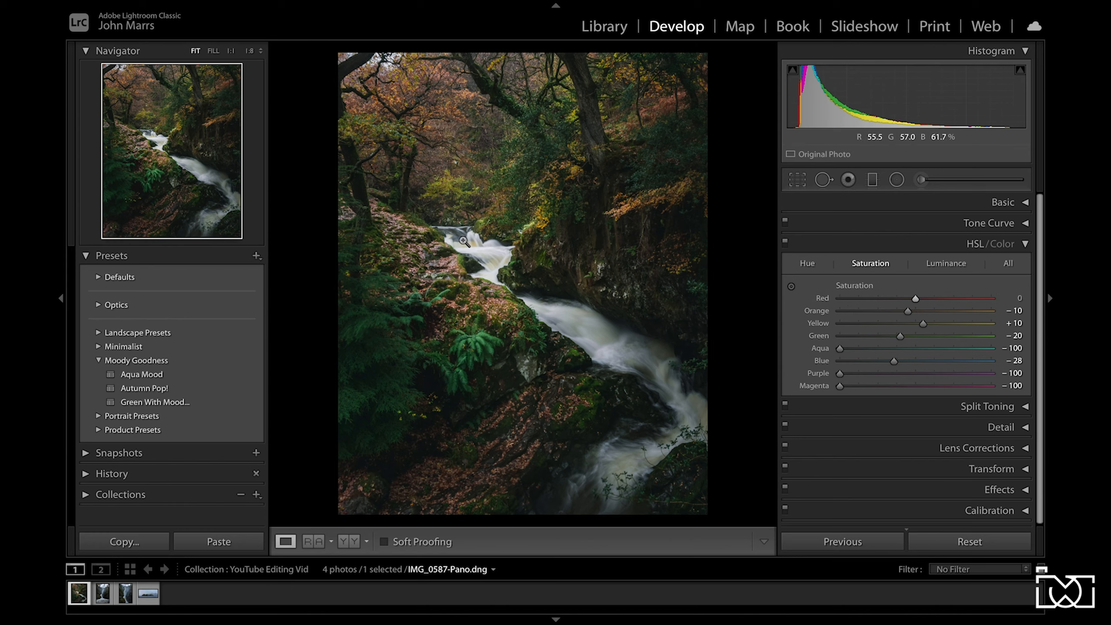
pyautogui.press('\\')
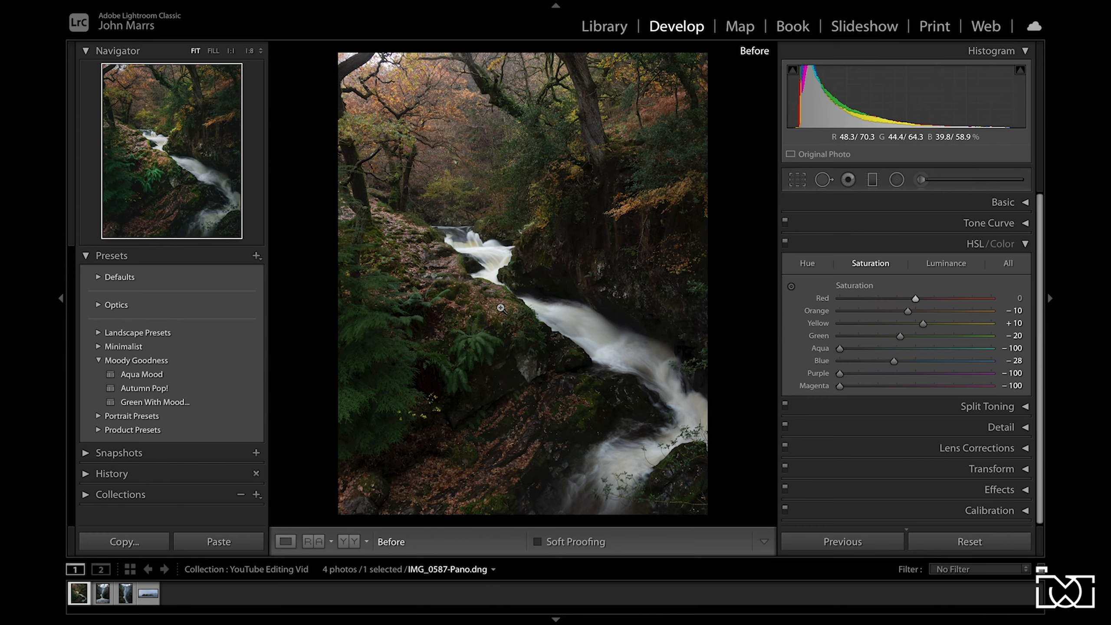
pyautogui.press('\\')
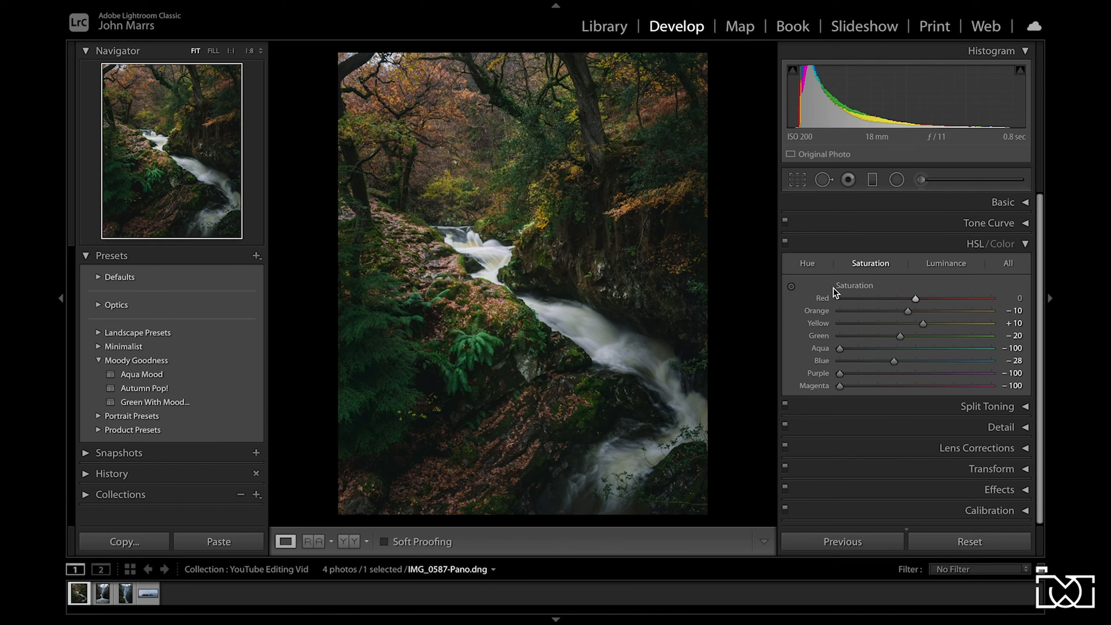
pyautogui.press('\\')
pyautogui.press('\\')
pyautogui.press('\\')
pyautogui.press('\\')
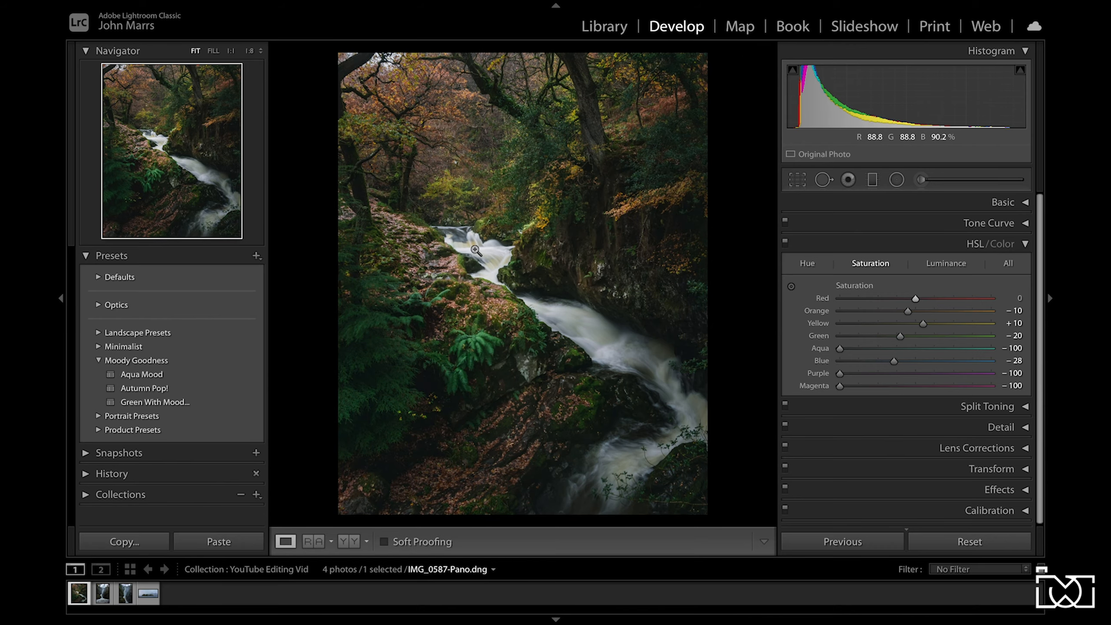
# - Examine the upper waterfall up close, comparing the water's colour before and after the edits
pyautogui.click(475, 250)
pyautogui.moveTo(474, 247)
pyautogui.mouseDown()
pyautogui.moveTo(578, 325)
pyautogui.moveTo(488, 256)
pyautogui.mouseUp()
pyautogui.click(489, 255)
pyautogui.click(476, 250)
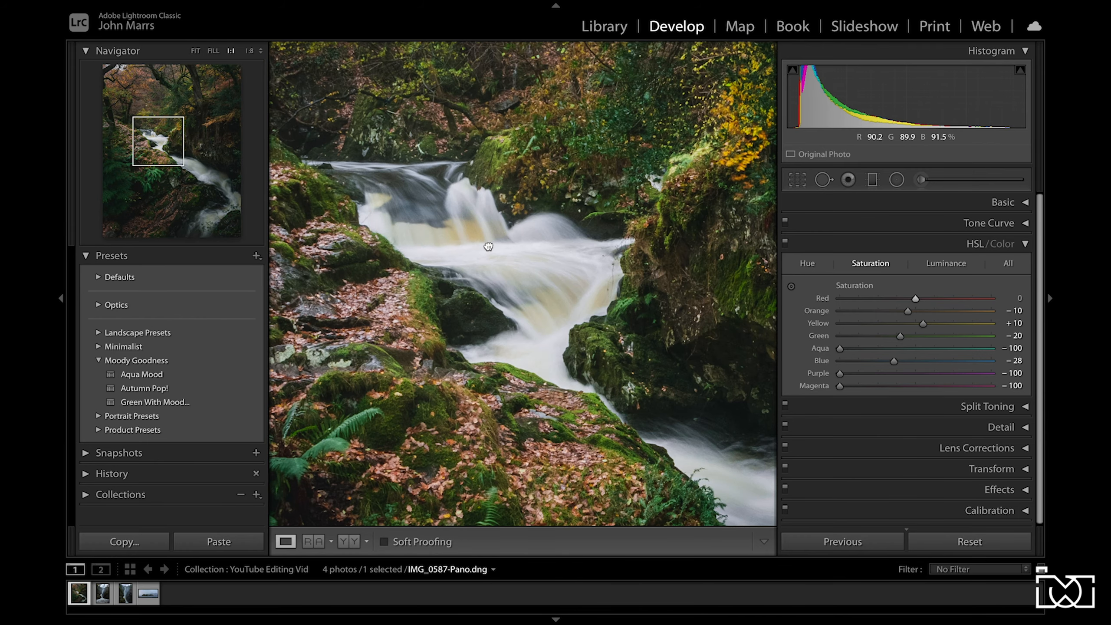
pyautogui.moveTo(486, 244); pyautogui.dragTo(459, 216)
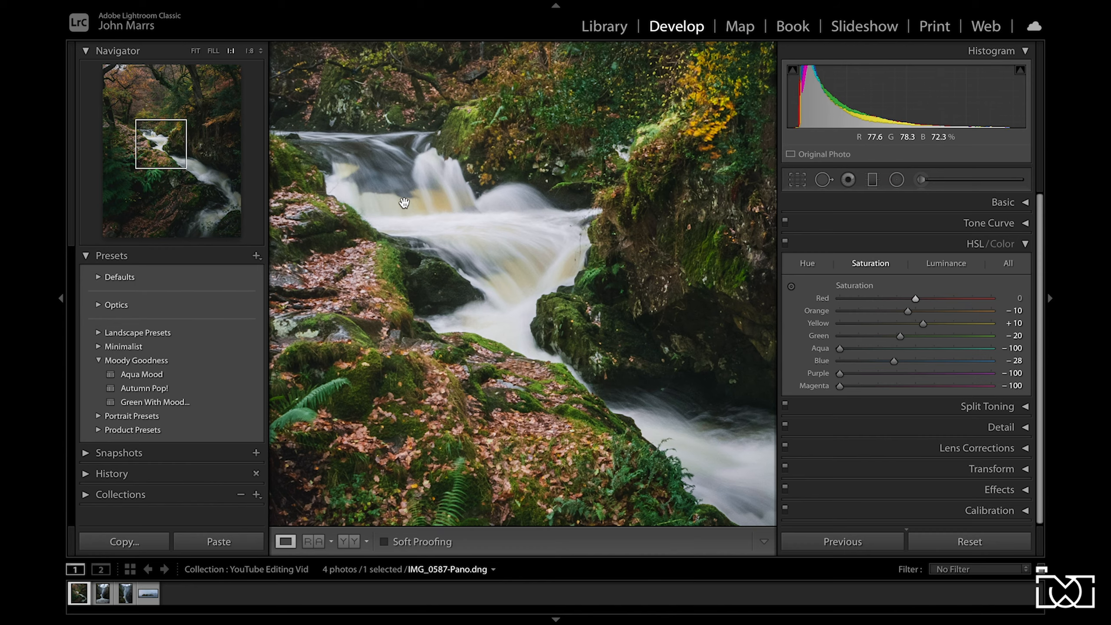
pyautogui.press('\\')
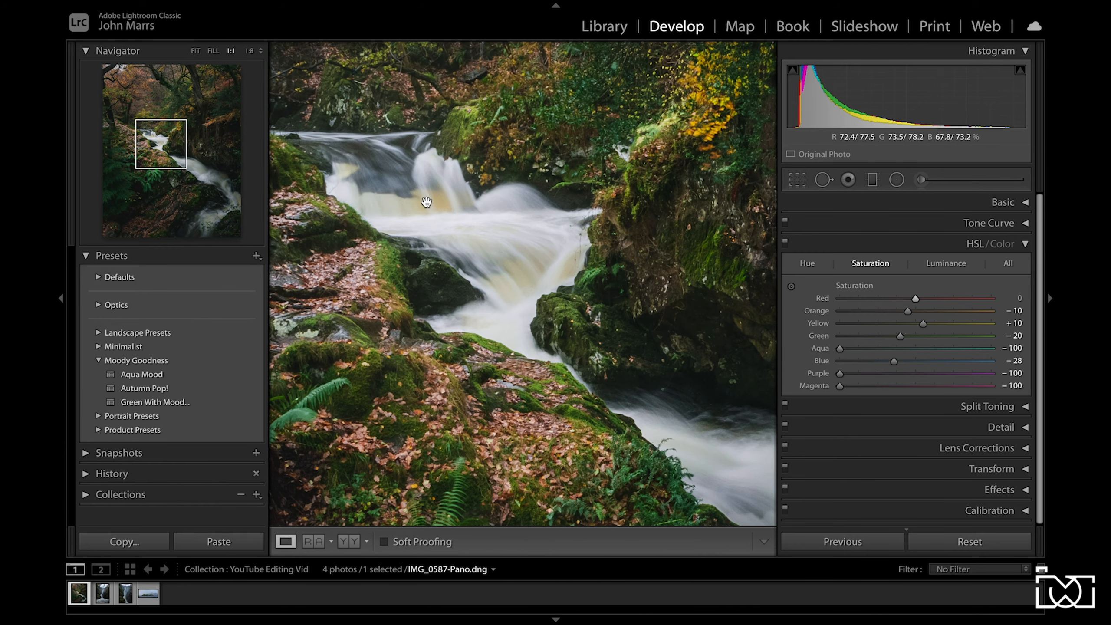
pyautogui.press('\\')
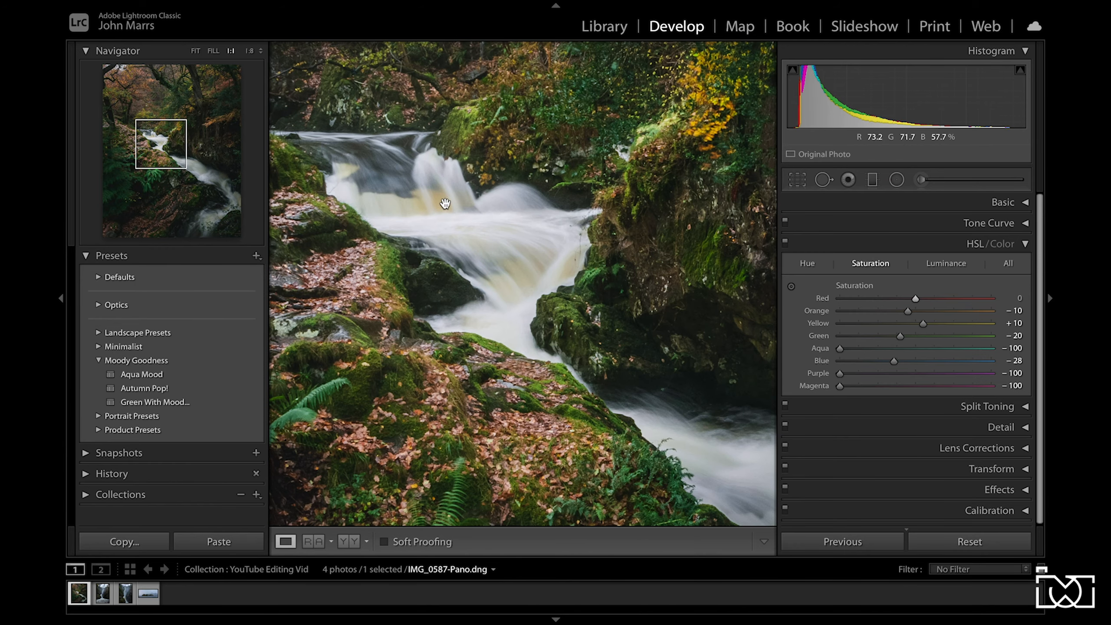
pyautogui.press('\\')
pyautogui.press('\\')
pyautogui.click(445, 204)
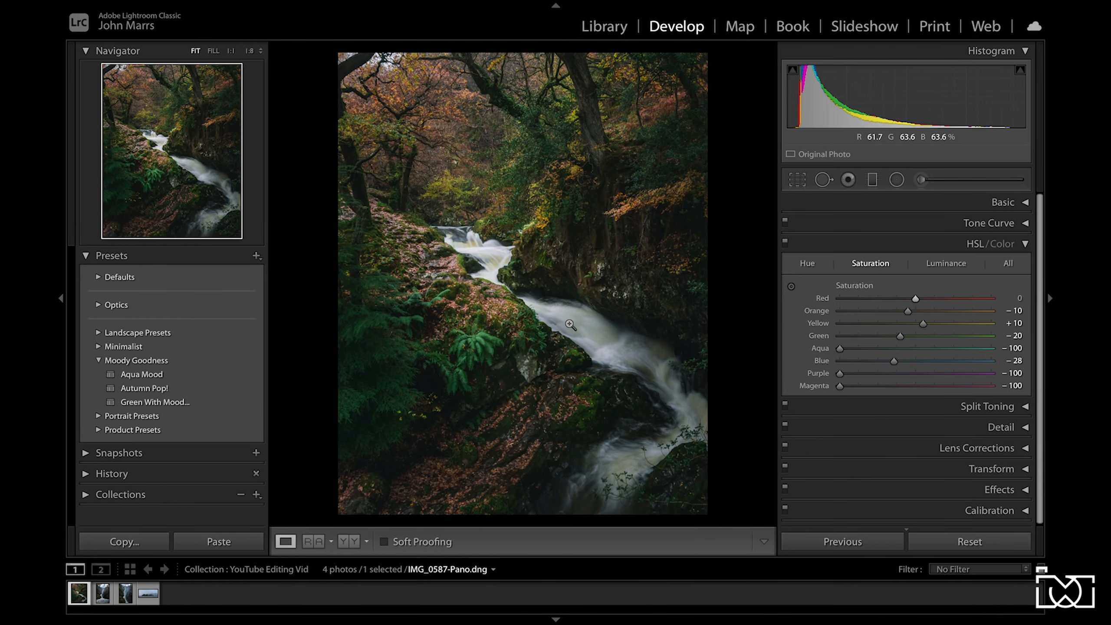
# - Open the Split Toning settings, preview the exaggerated tint at higher Balance values, and reset Balance to 0
pyautogui.click(1030, 242)
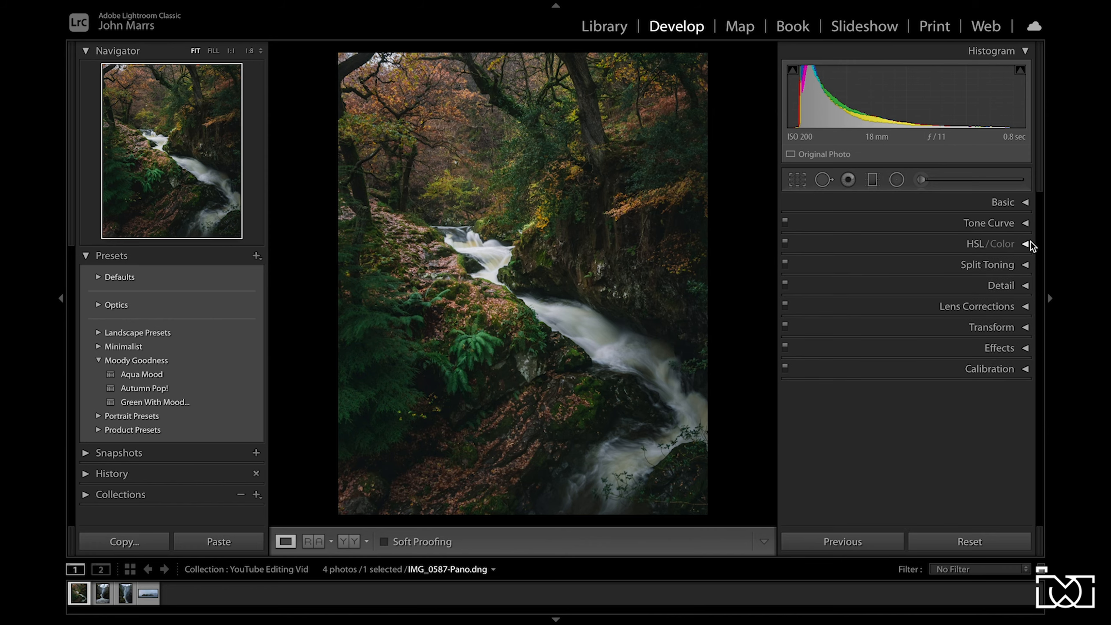
pyautogui.click(1027, 267)
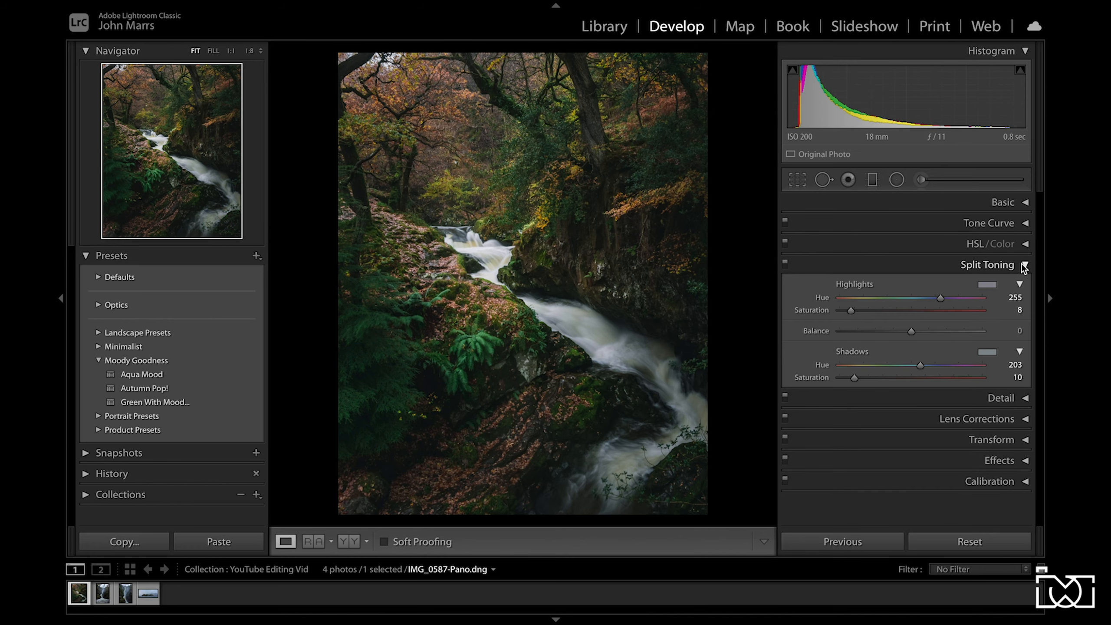
pyautogui.keyDown('alt'); pyautogui.click(912, 332); pyautogui.keyUp('alt')
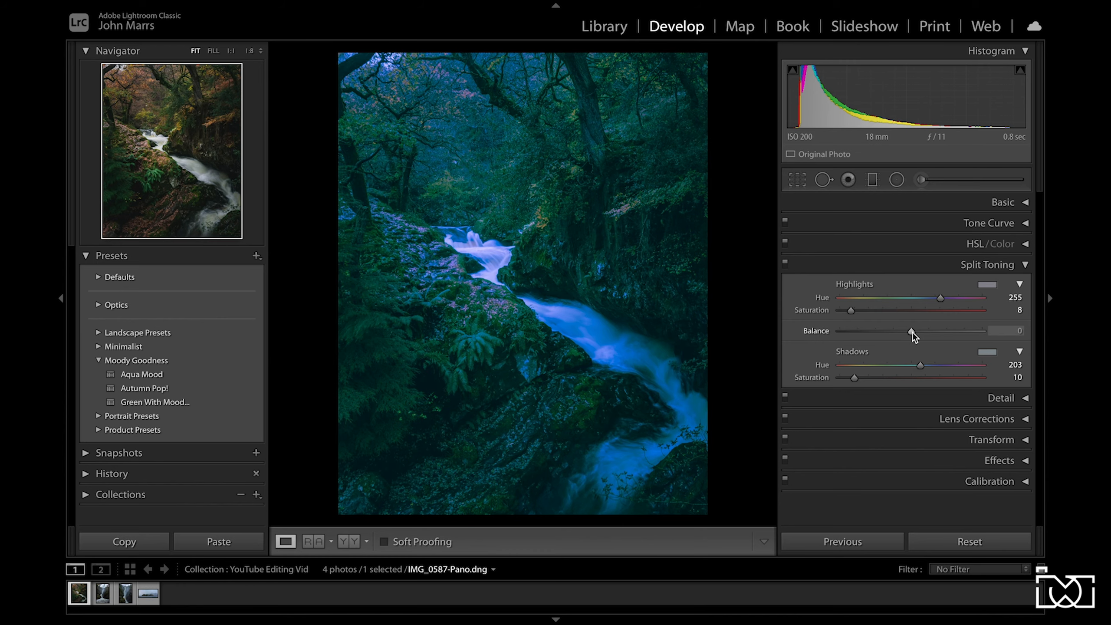
pyautogui.moveTo(909, 331); pyautogui.dragTo(940, 331)
pyautogui.moveTo(964, 332); pyautogui.dragTo(991, 332)
pyautogui.doubleClick(984, 332)
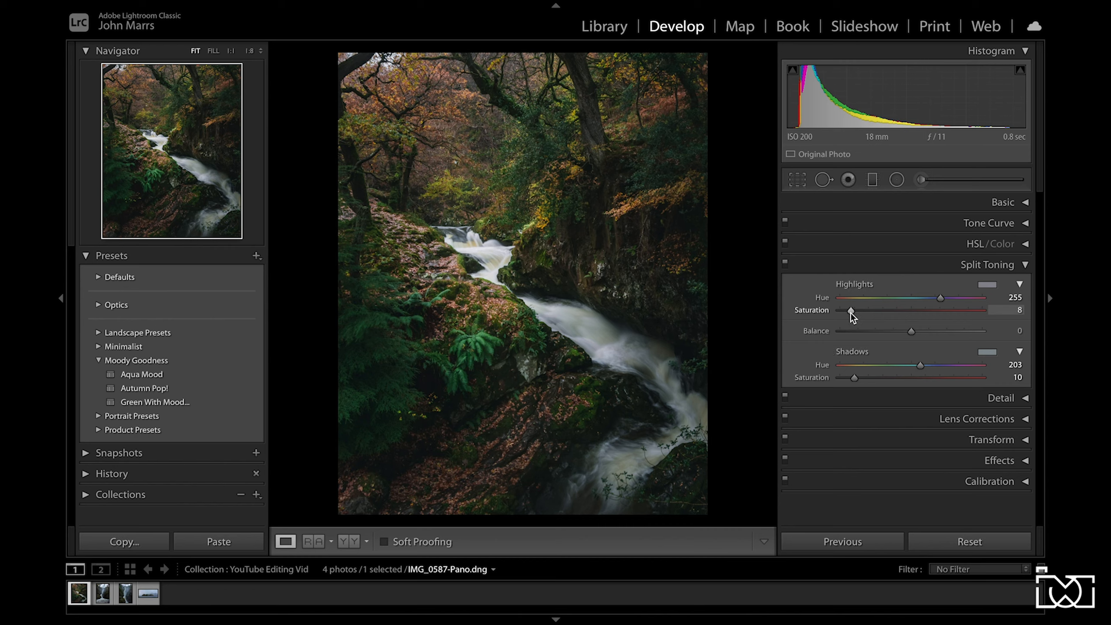
# - Try Split Toning saturation at 100 for the highlights and the shadows separately, undoing each change
pyautogui.moveTo(850, 310); pyautogui.dragTo(986, 301)
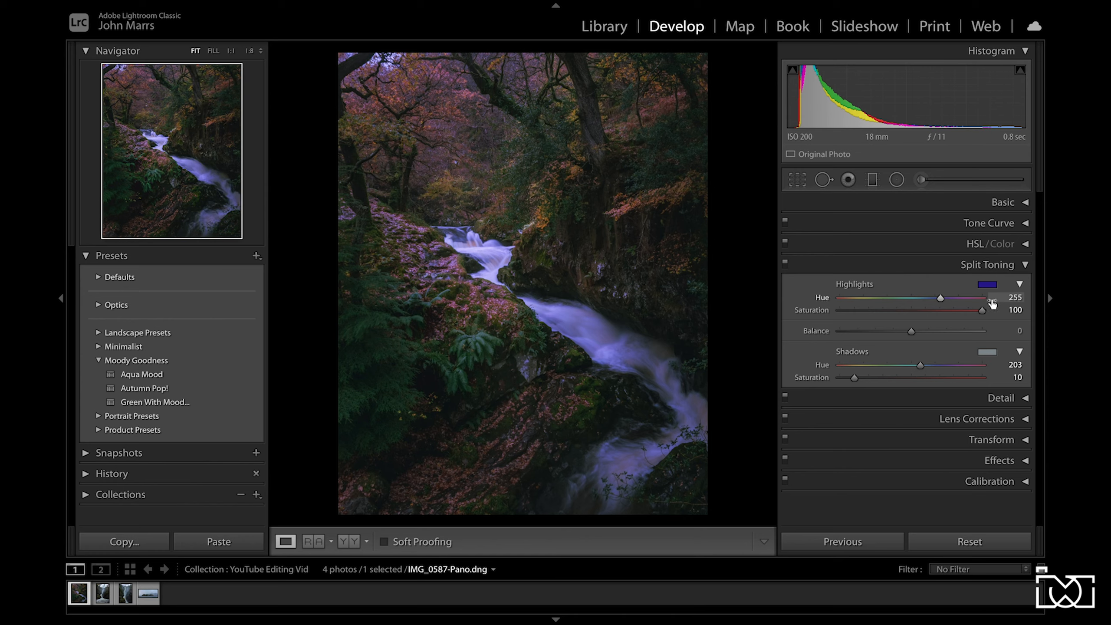
pyautogui.hotkey('ctrl', 'z')
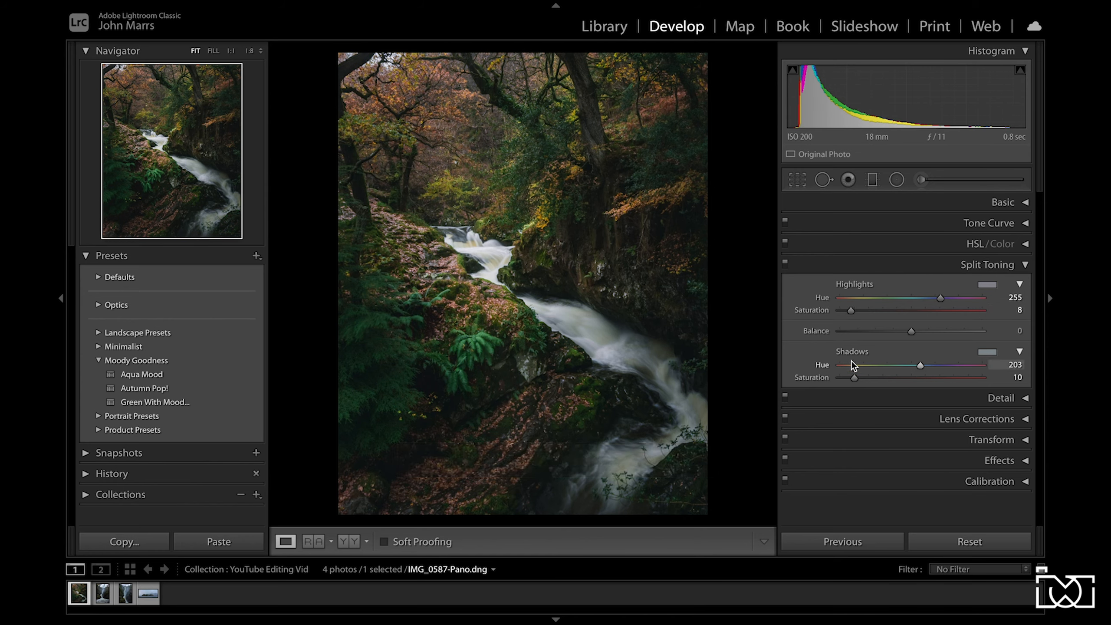
pyautogui.moveTo(854, 379); pyautogui.dragTo(992, 375)
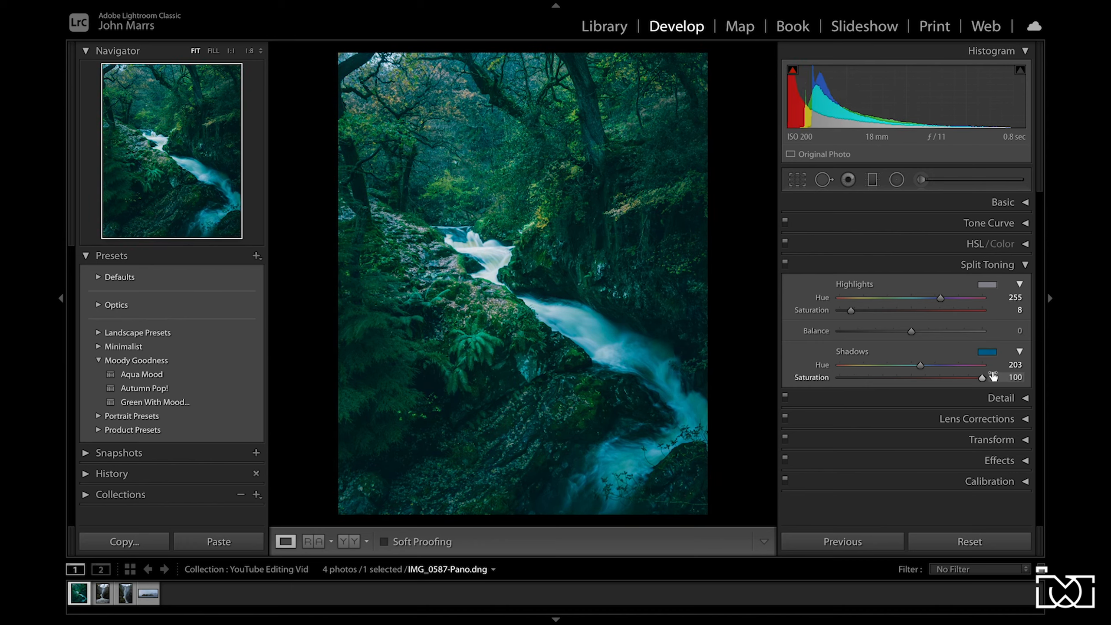
pyautogui.hotkey('ctrl', 'z')
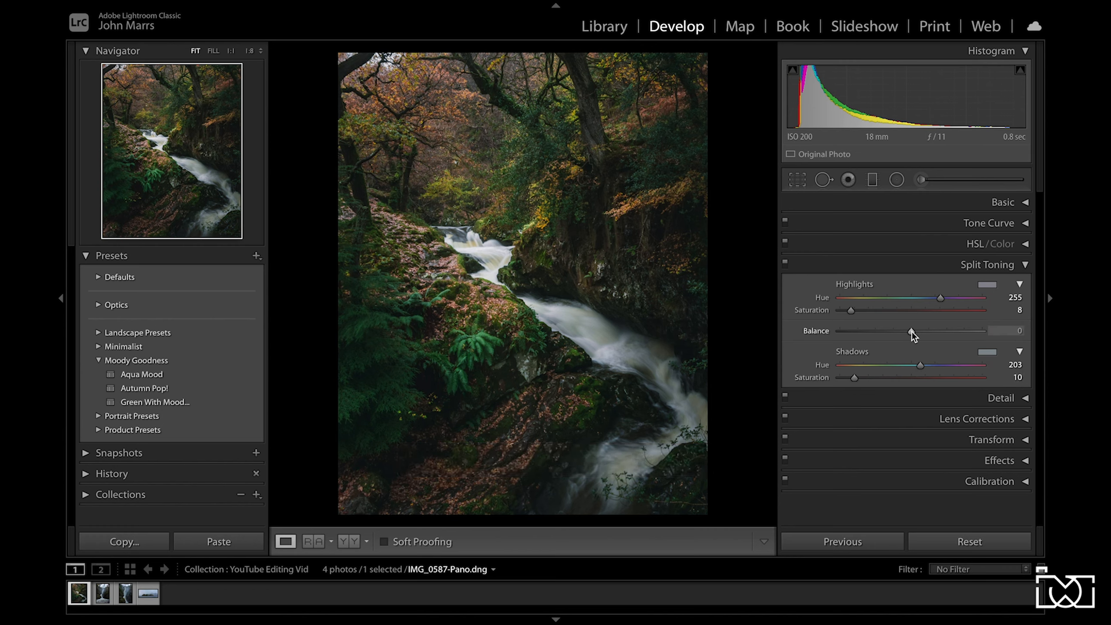
# - Try the Split Toning Balance at −100 and +100, and undo both changes
pyautogui.moveTo(911, 331); pyautogui.dragTo(778, 342)
pyautogui.moveTo(842, 331); pyautogui.dragTo(1012, 343)
pyautogui.hotkey('ctrl', 'z')
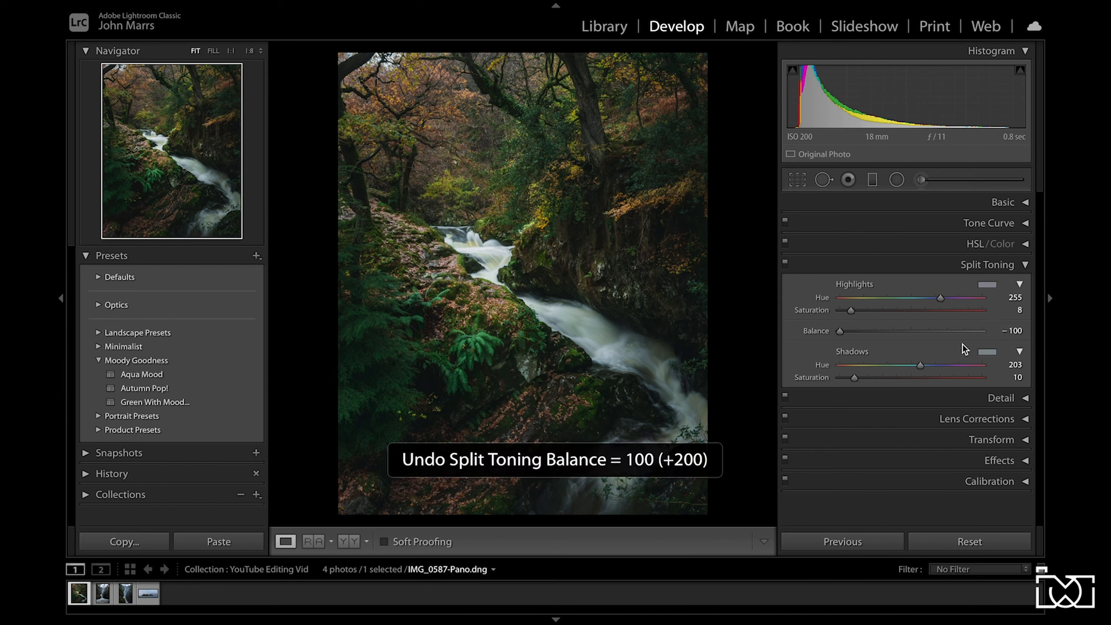
pyautogui.hotkey('ctrl', 'z')
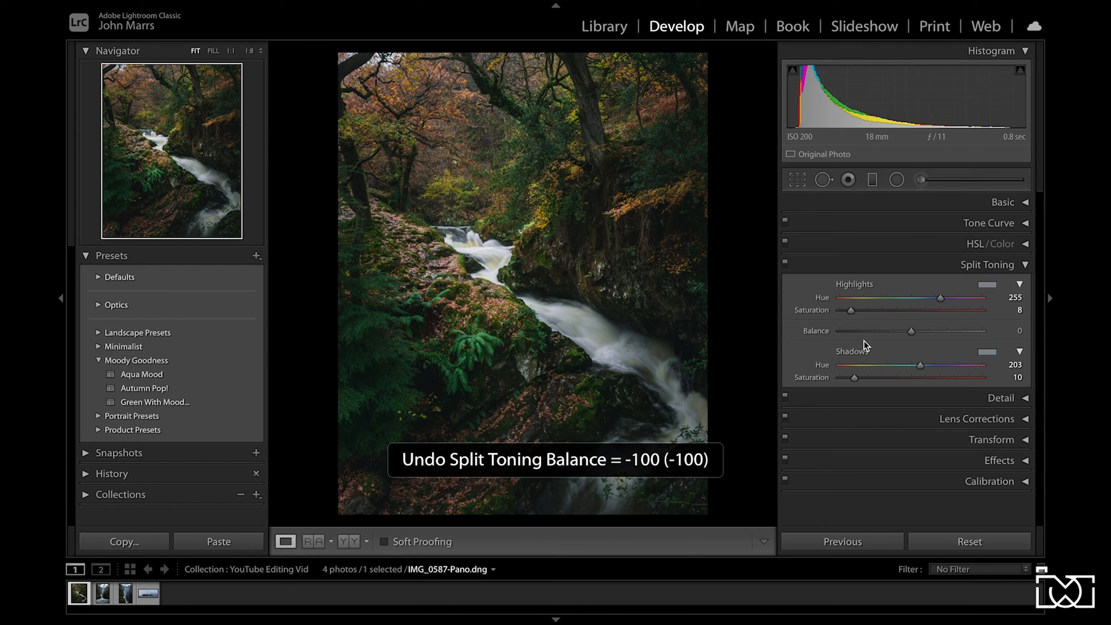
# - Set the Split Toning Balance to −10 and compare the photo with its unedited version
pyautogui.moveTo(864, 333); pyautogui.dragTo(904, 334)
pyautogui.doubleClick(864, 333)
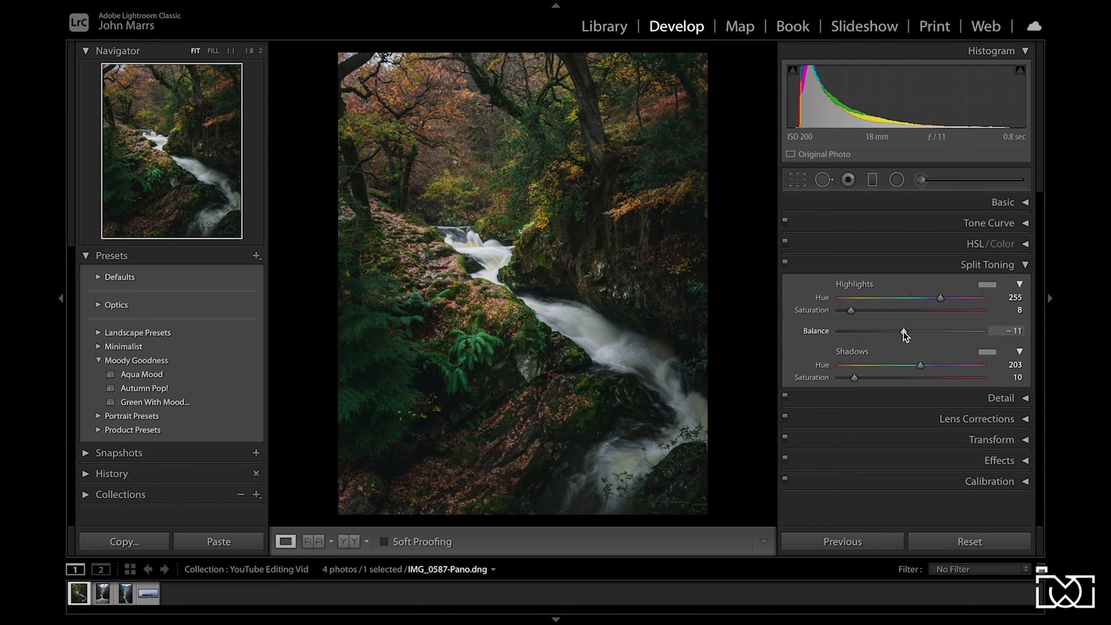
pyautogui.press('\\')
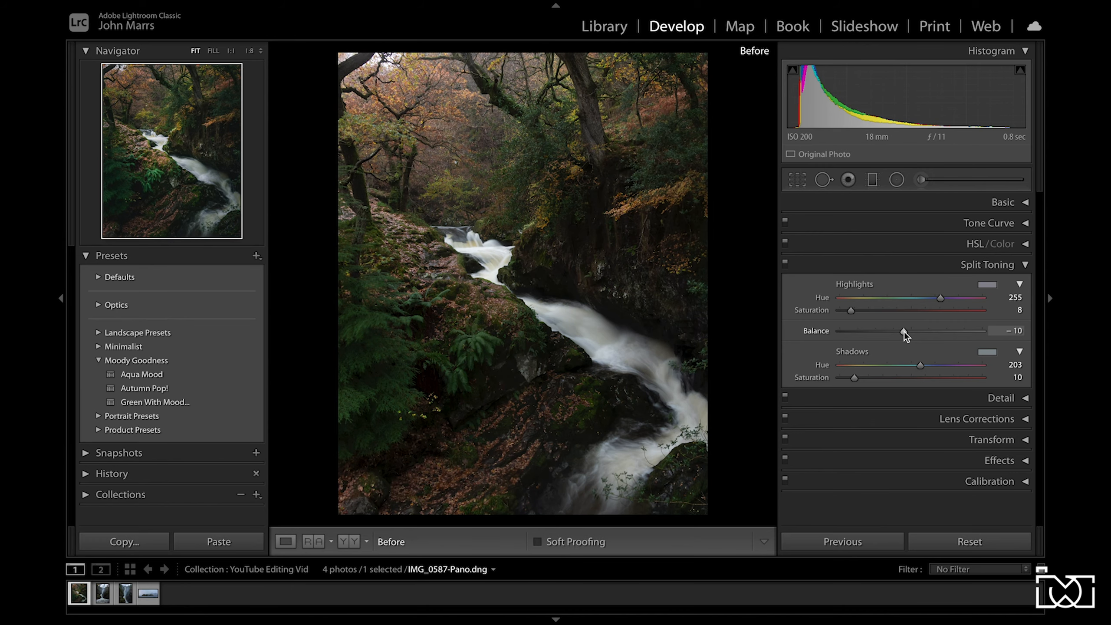
pyautogui.press('\\')
# - Switch from Split Toning to the Detail settings and aim the detail preview at the top of the waterfall
pyautogui.click(1026, 266)
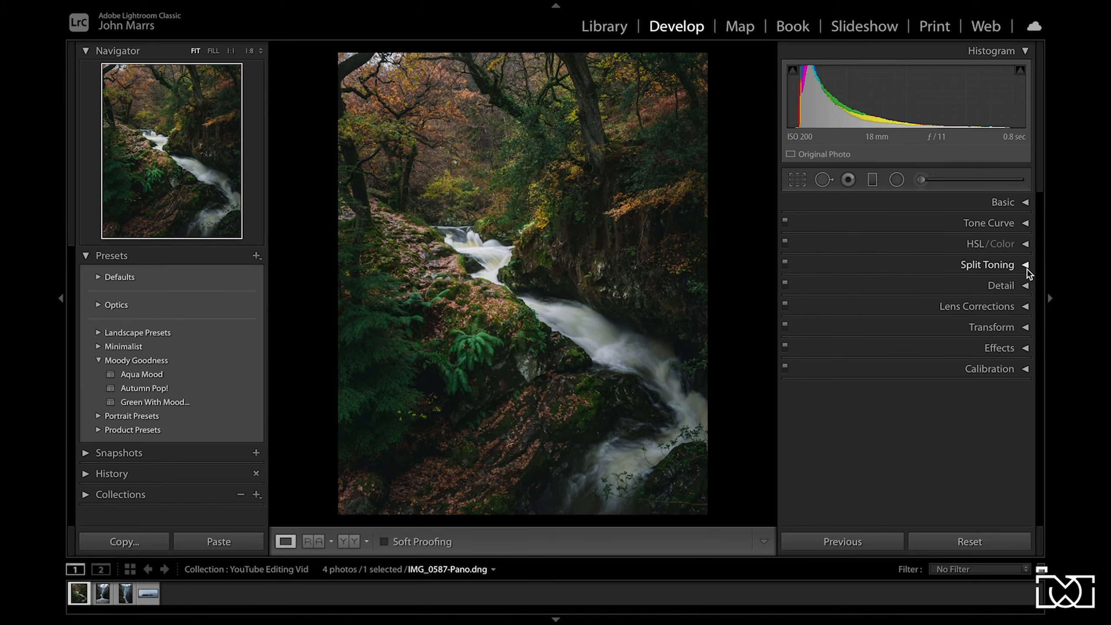
pyautogui.click(1027, 284)
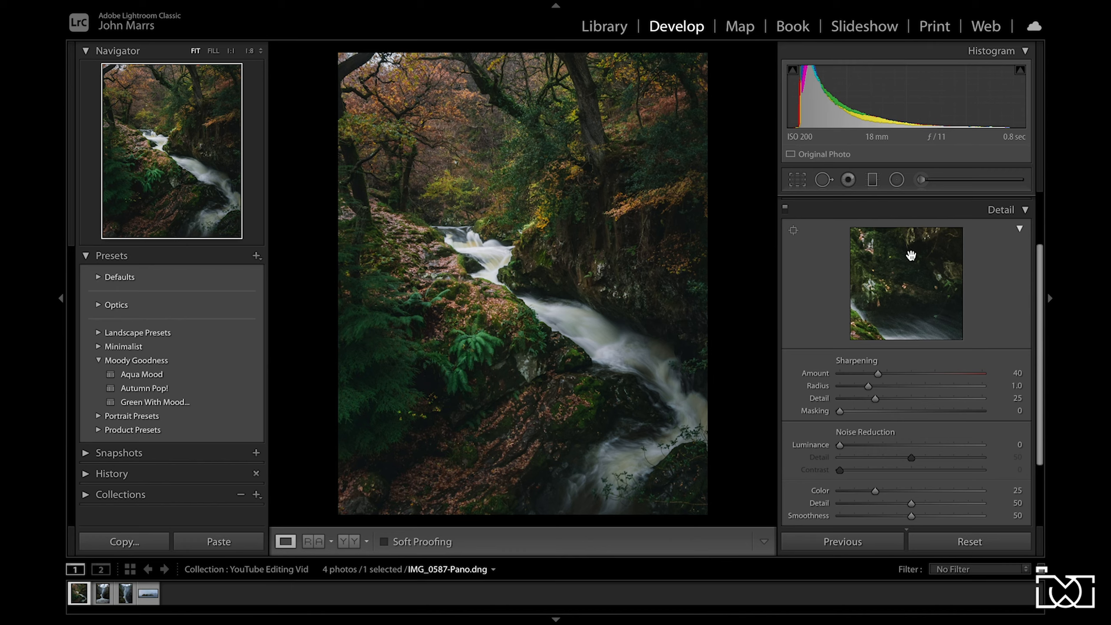
pyautogui.click(793, 230)
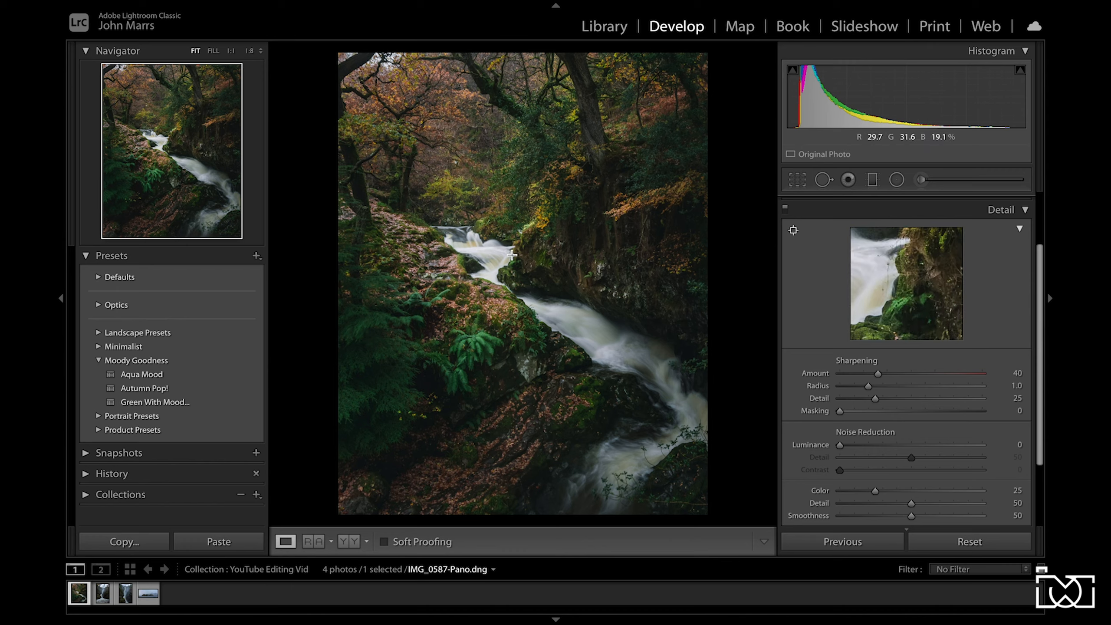
pyautogui.click(476, 229)
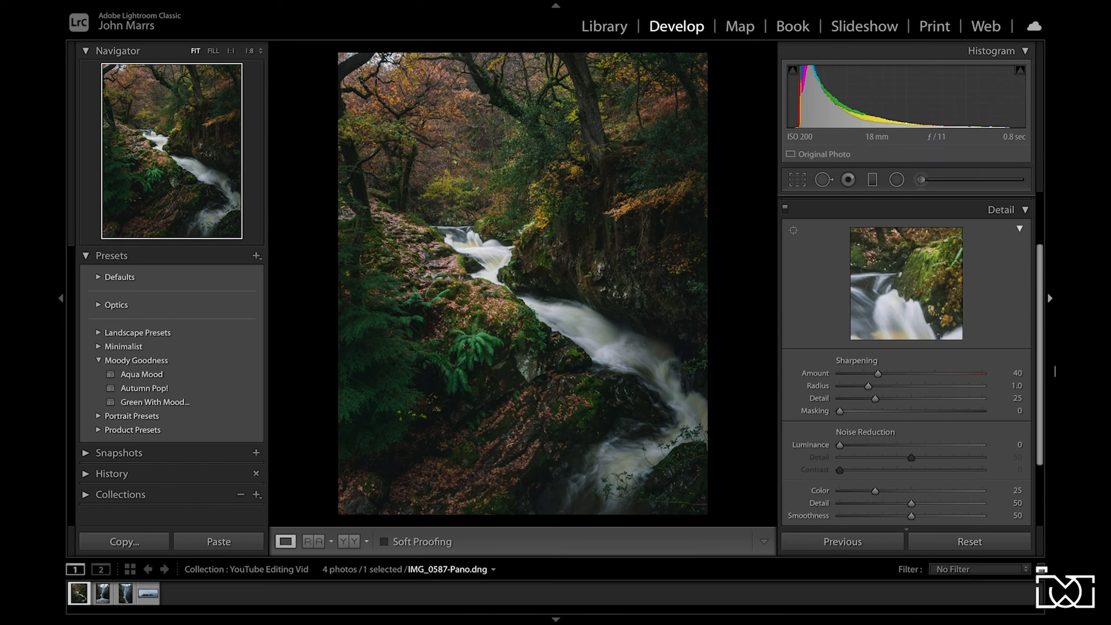
# - Set the Sharpening Amount to 50
pyautogui.click(1017, 373)
pyautogui.write('50')
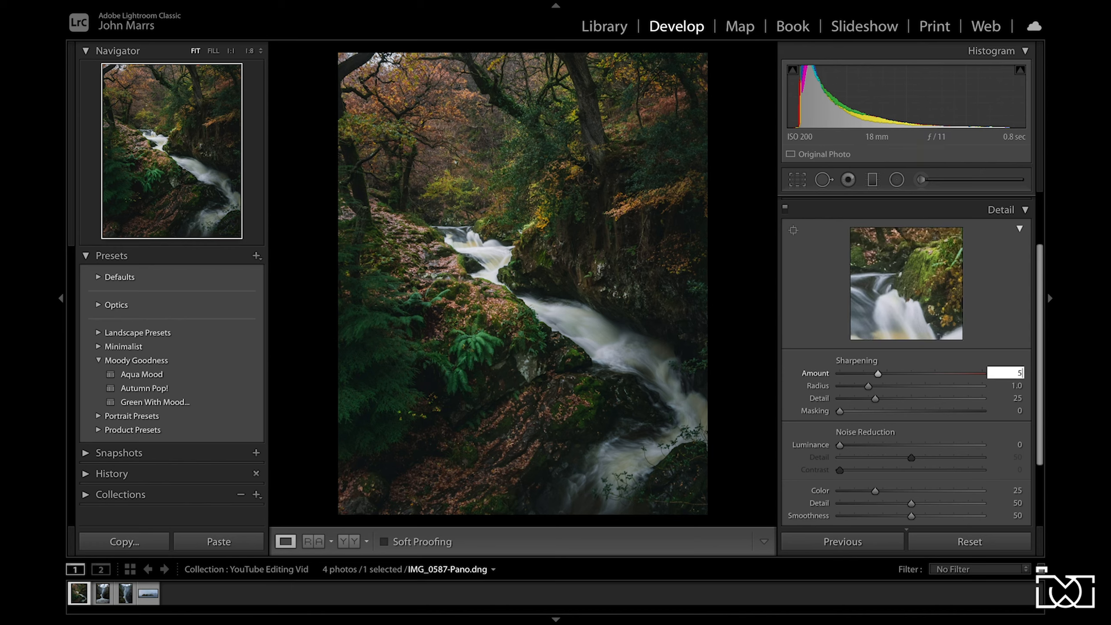
pyautogui.press('Return')
# - Set the Sharpening Masking to 50 while previewing the sharpening mask over the photo
pyautogui.press('alt')
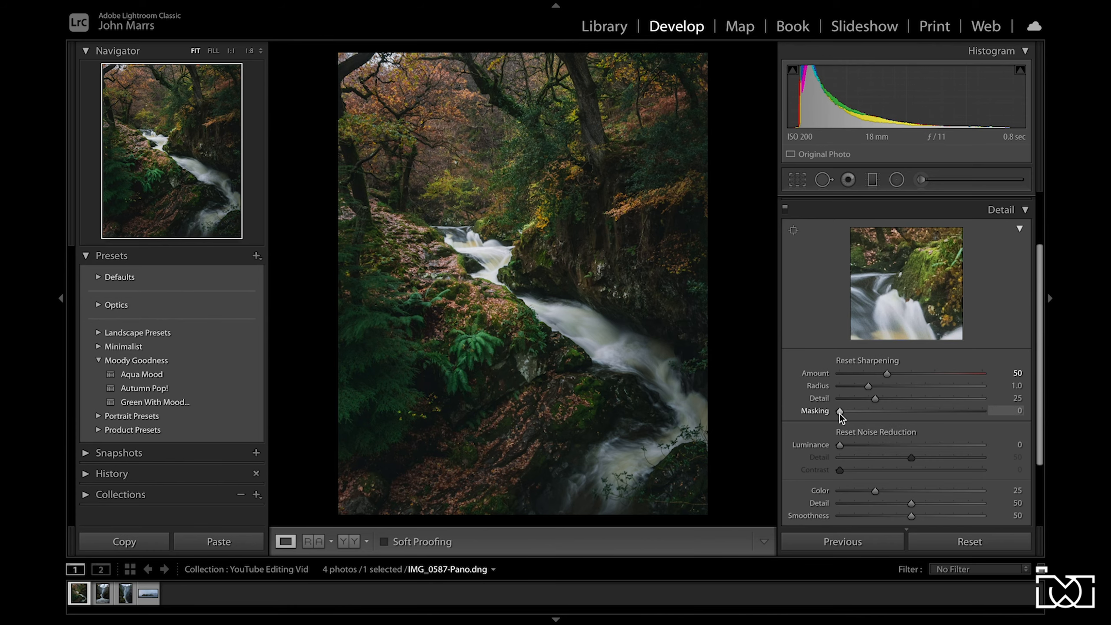
pyautogui.keyDown('alt'); pyautogui.click(839, 413); pyautogui.keyUp('alt')
pyautogui.moveTo(839, 413); pyautogui.dragTo(773, 415)
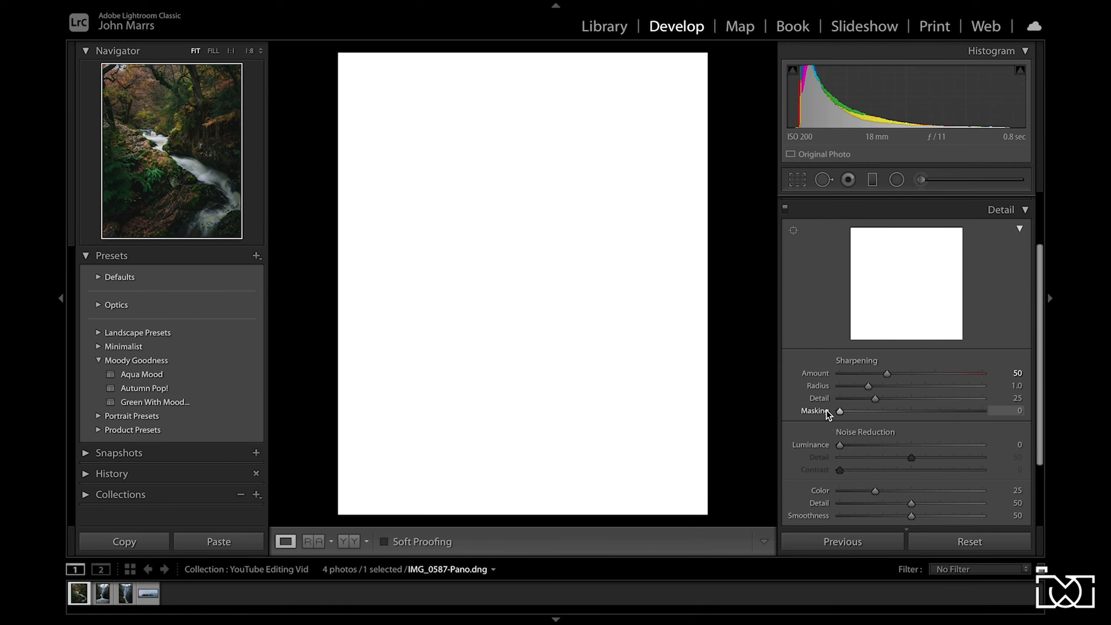
pyautogui.moveTo(839, 412); pyautogui.dragTo(911, 408)
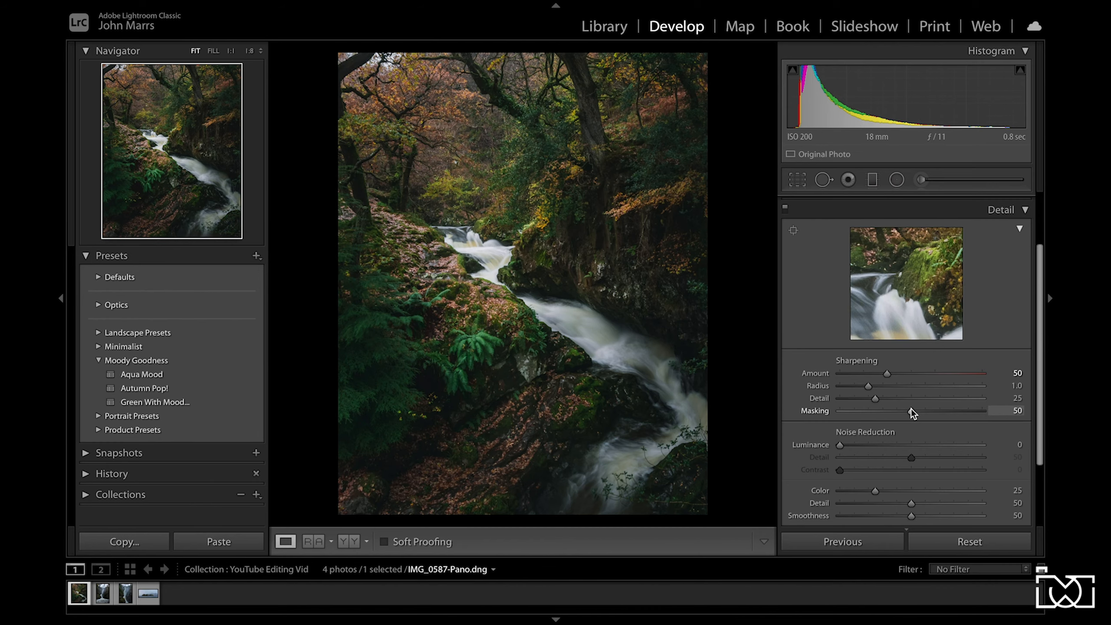
# - Toggle the Detail adjustments off and on twice to compare the photo with and without sharpening
pyautogui.click(786, 210)
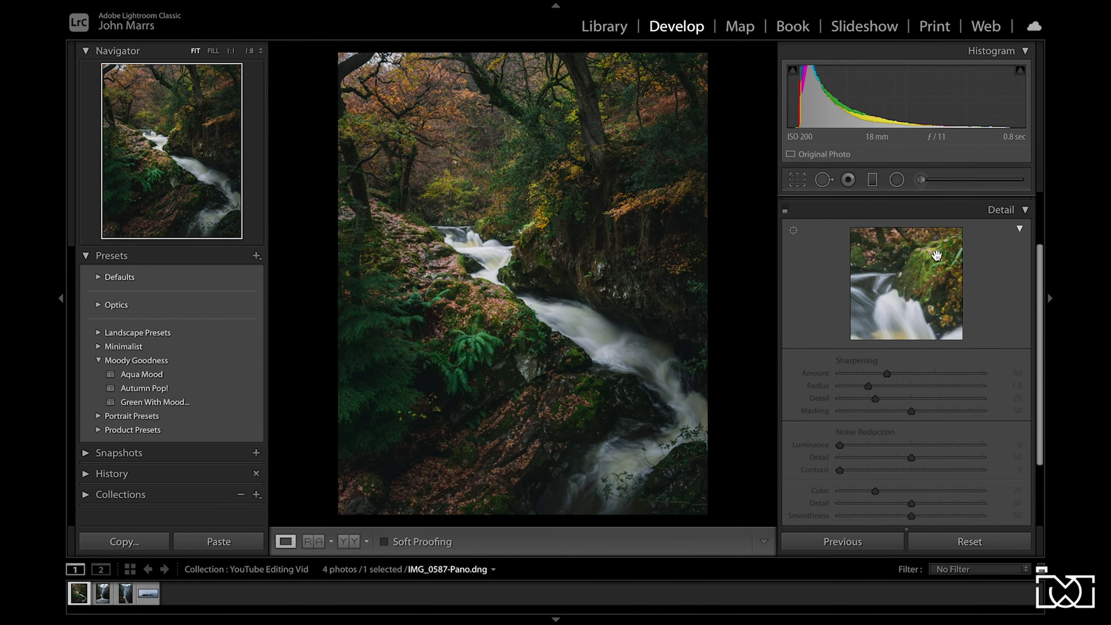
pyautogui.click(786, 211)
pyautogui.click(786, 210)
pyautogui.click(786, 210)
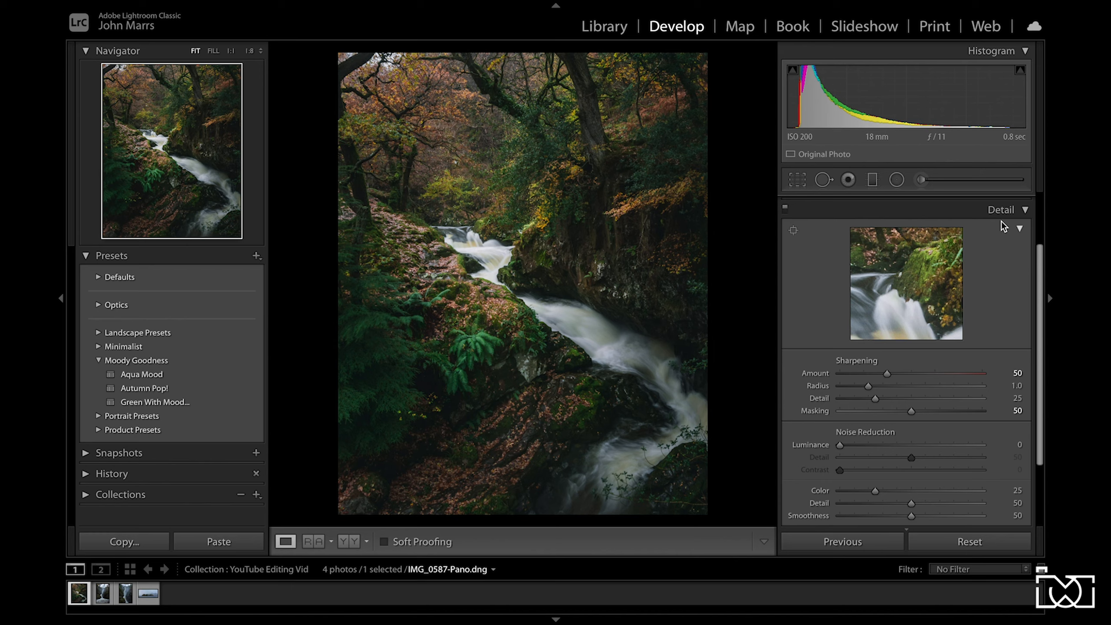
# - Switch from Detail to Lens Corrections, enable profile corrections, compare the photo with and without them, and collapse the section
pyautogui.click(1029, 210)
pyautogui.click(1023, 306)
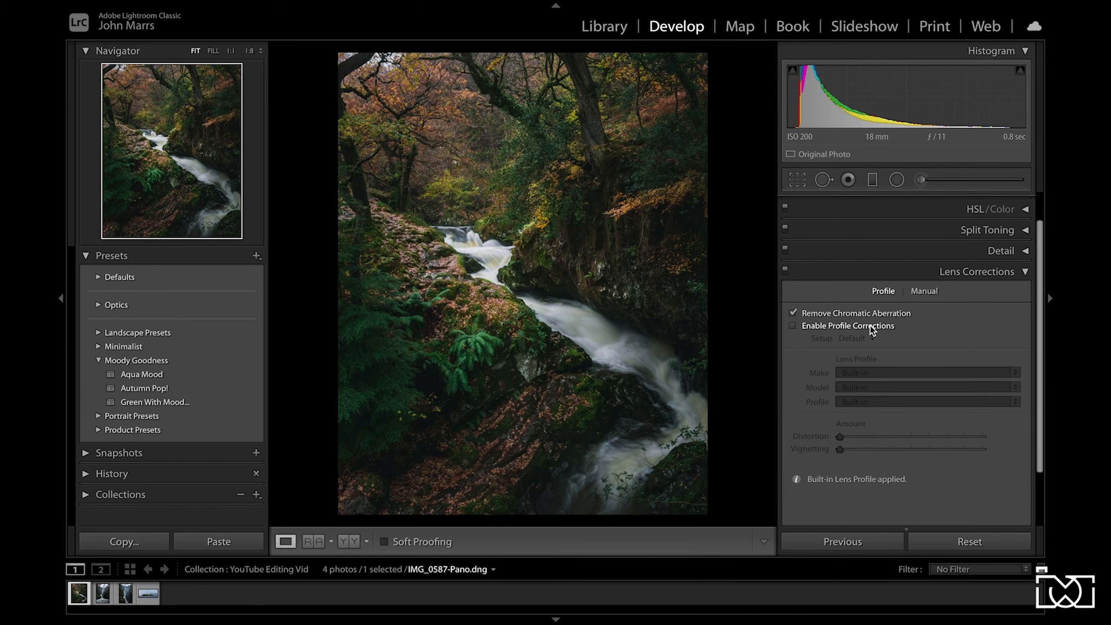
pyautogui.click(870, 327)
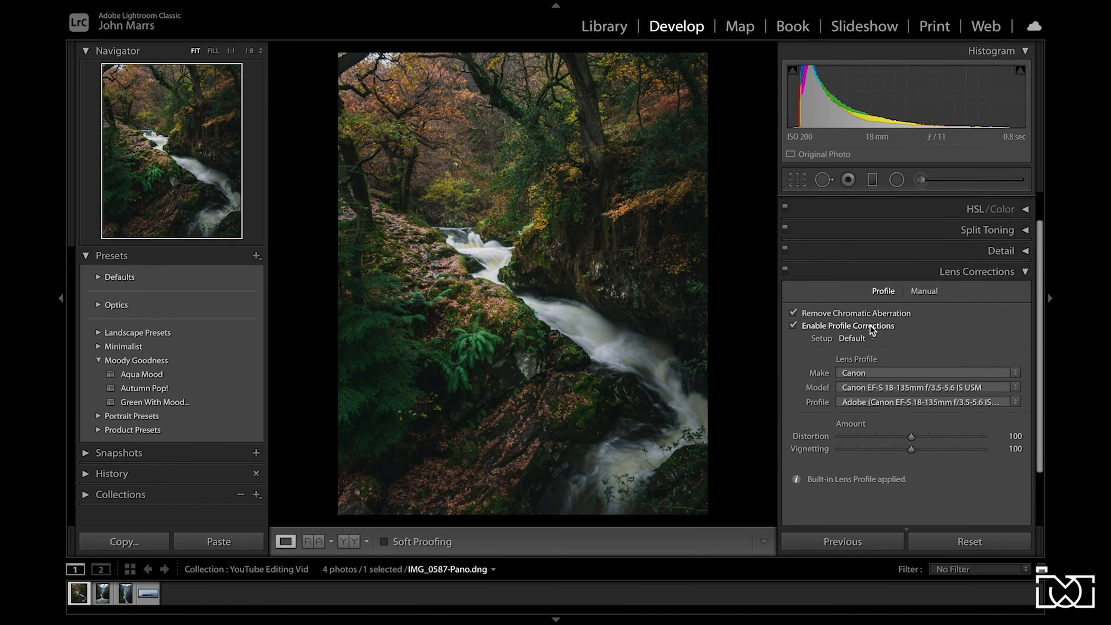
pyautogui.click(871, 326)
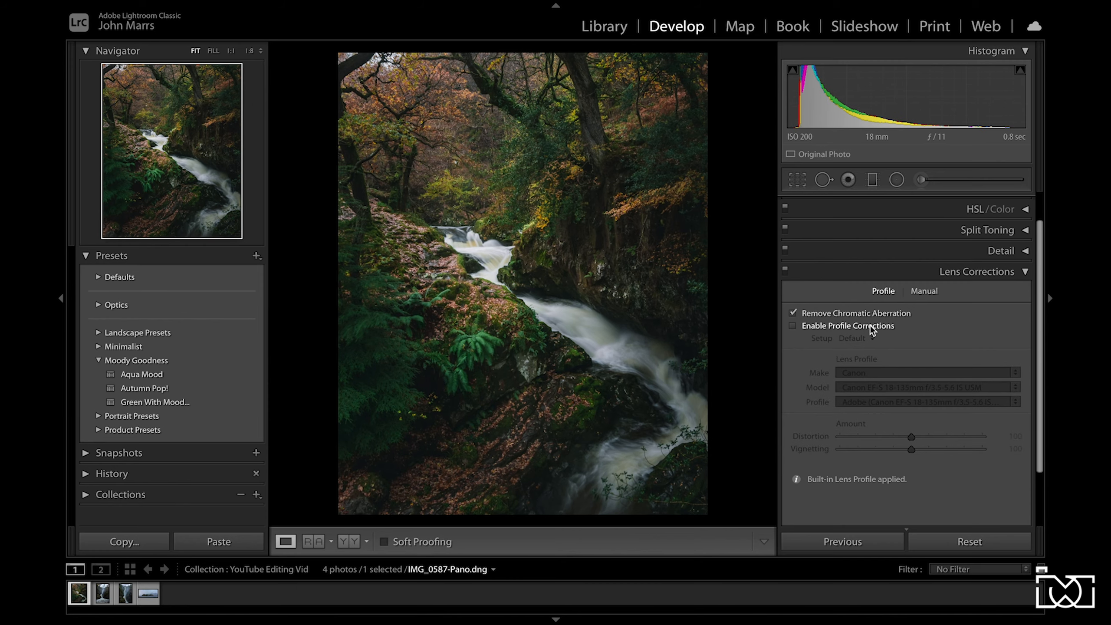
pyautogui.click(870, 326)
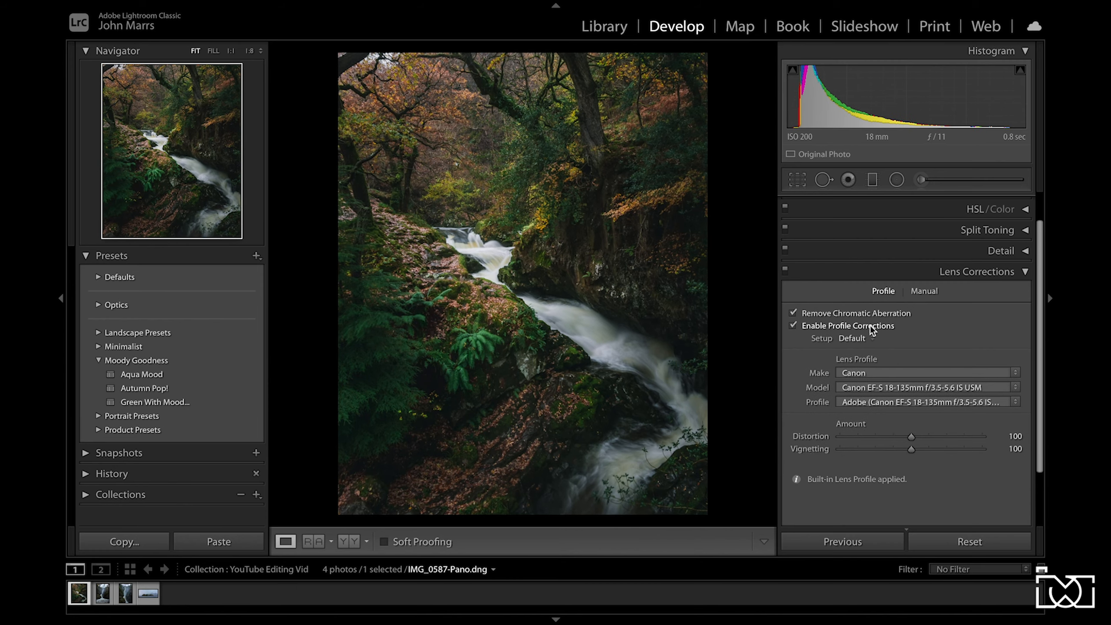
pyautogui.click(1022, 279)
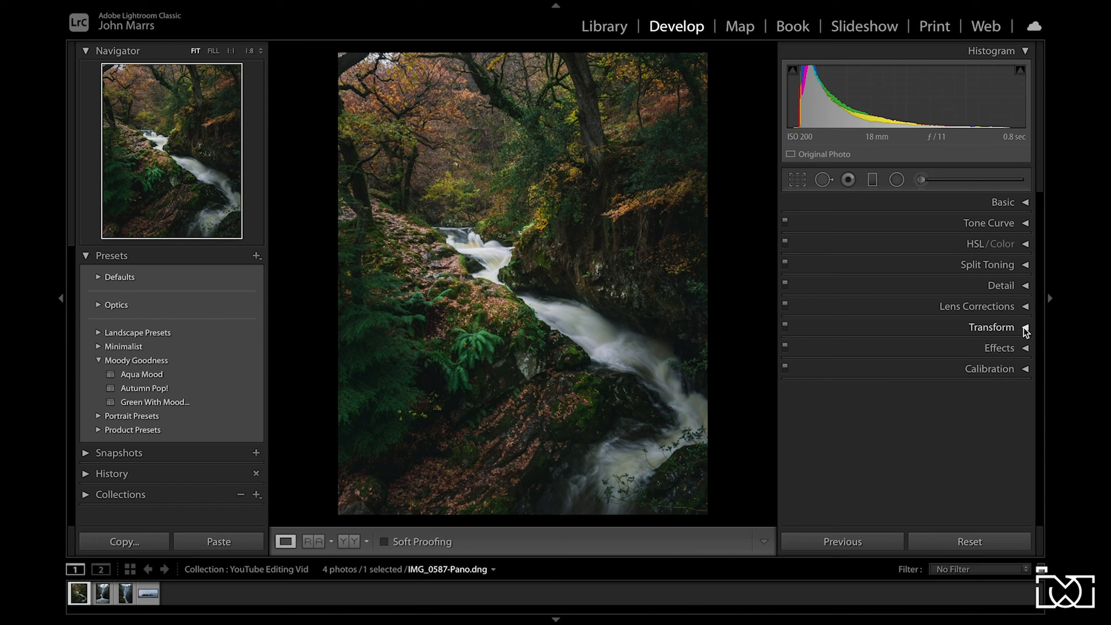
# - Open the Effects settings and try the Post-Crop Vignetting Midpoint at 50 and 25
pyautogui.click(1022, 346)
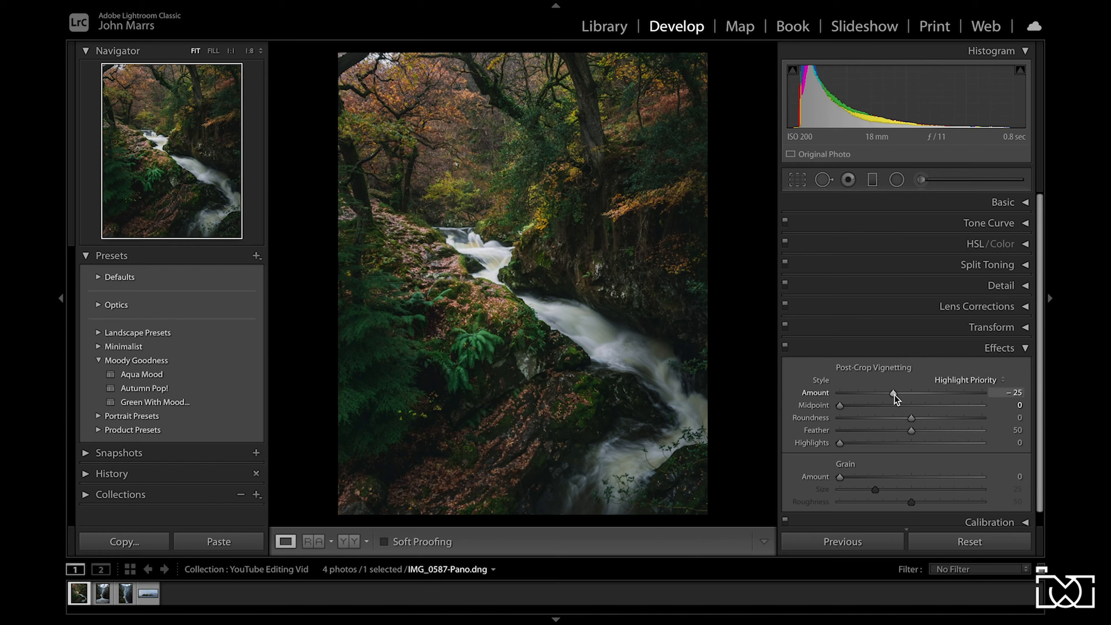
pyautogui.doubleClick(840, 405)
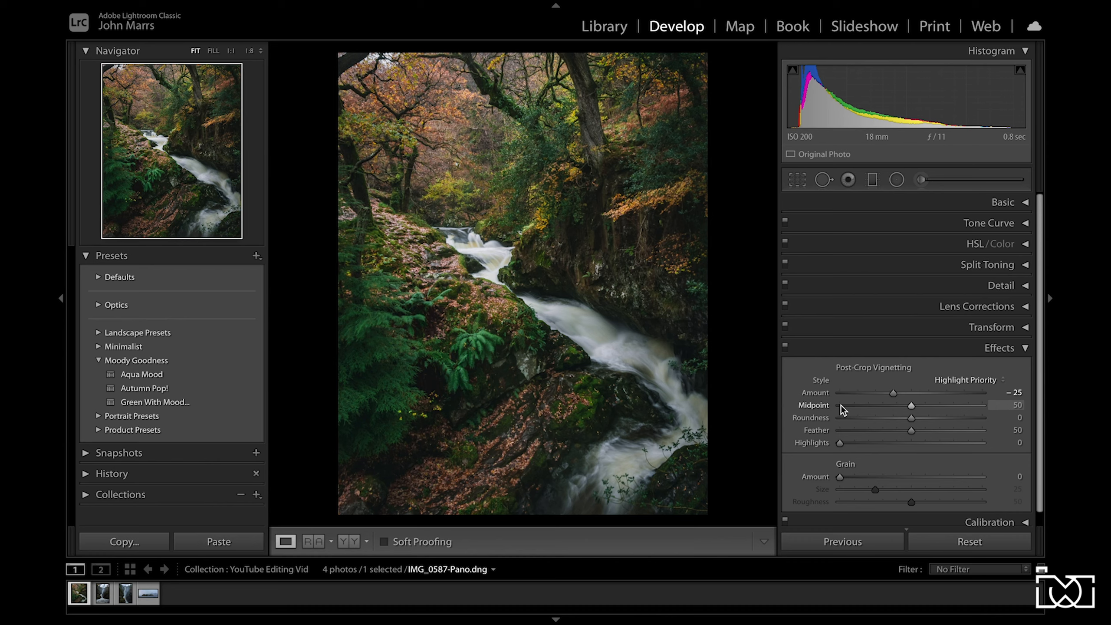
pyautogui.hotkey('ctrl', 'z')
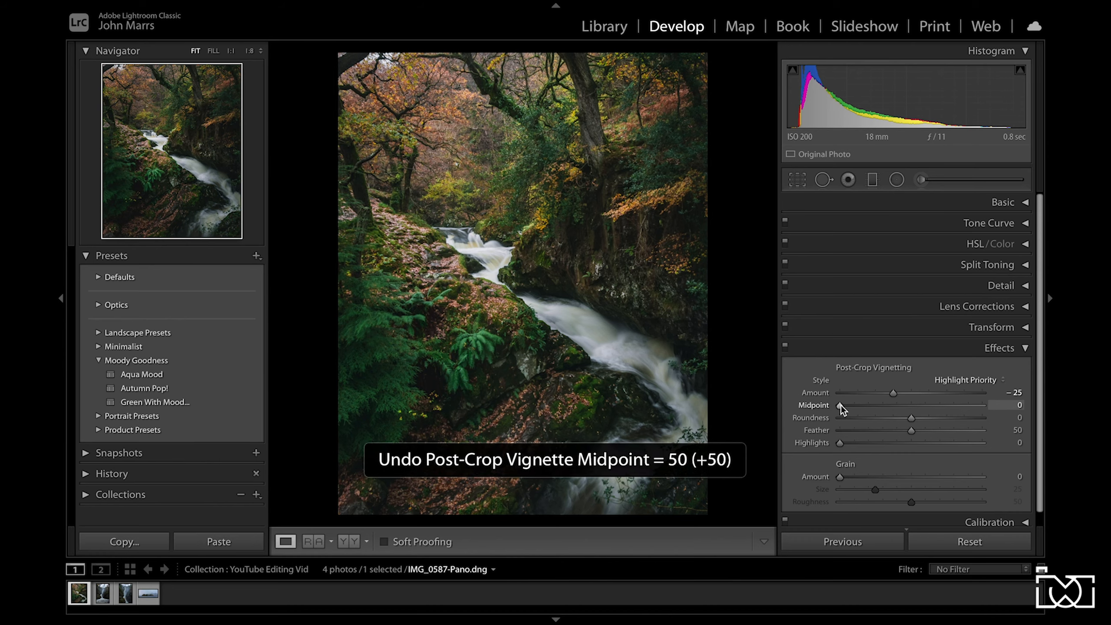
pyautogui.moveTo(842, 405); pyautogui.dragTo(870, 401)
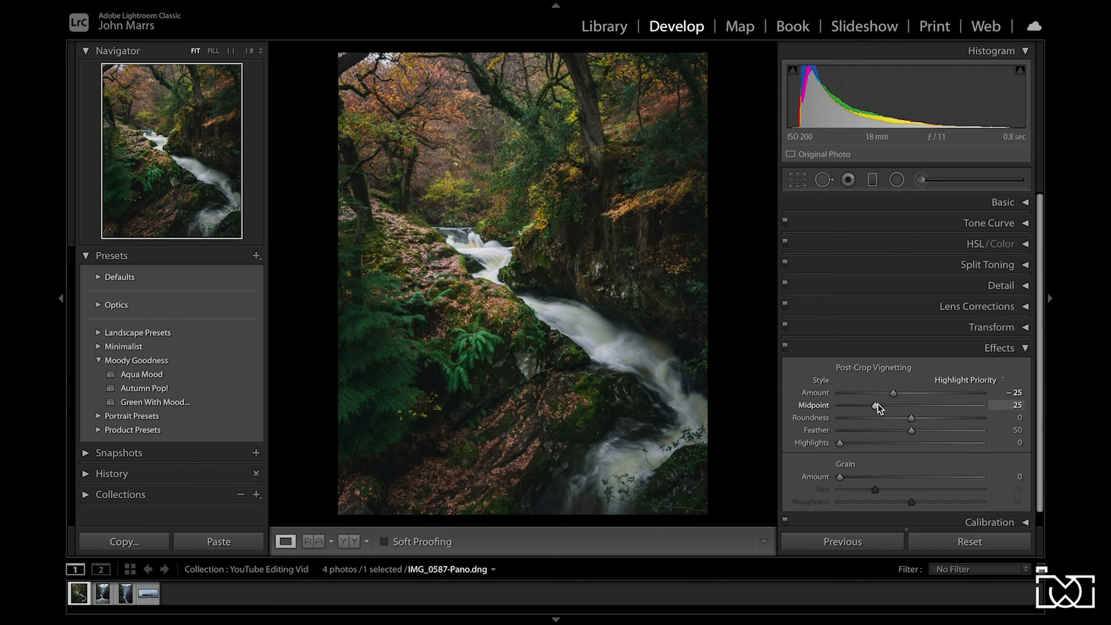
pyautogui.doubleClick(877, 405)
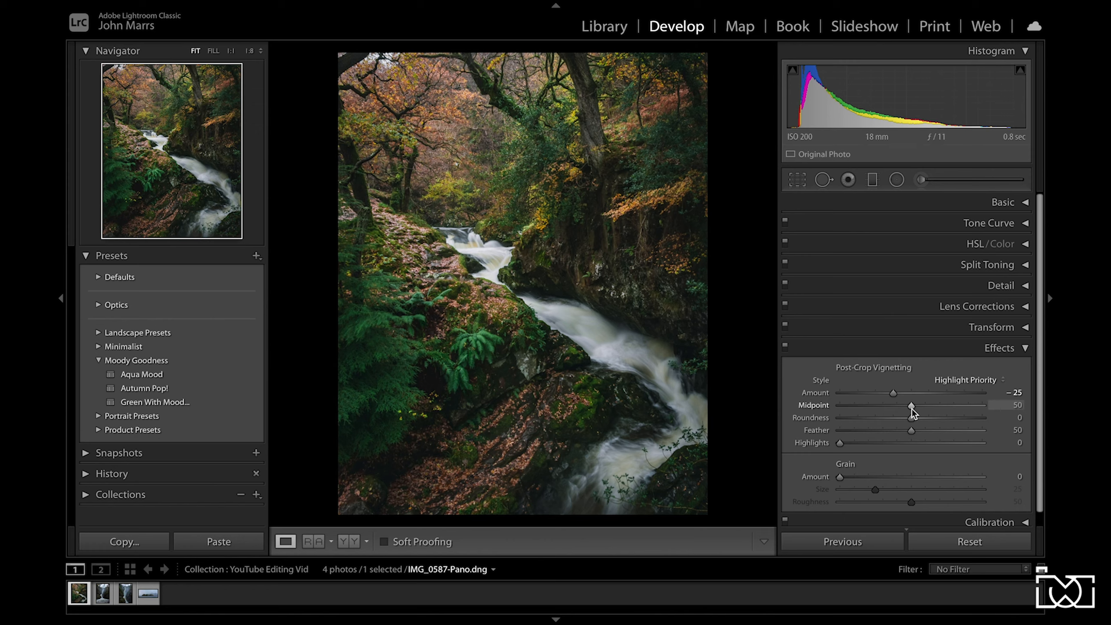
# - Set the Post-Crop Vignetting Midpoint to 15, undoing a trial value of 0
pyautogui.moveTo(911, 407); pyautogui.dragTo(857, 405)
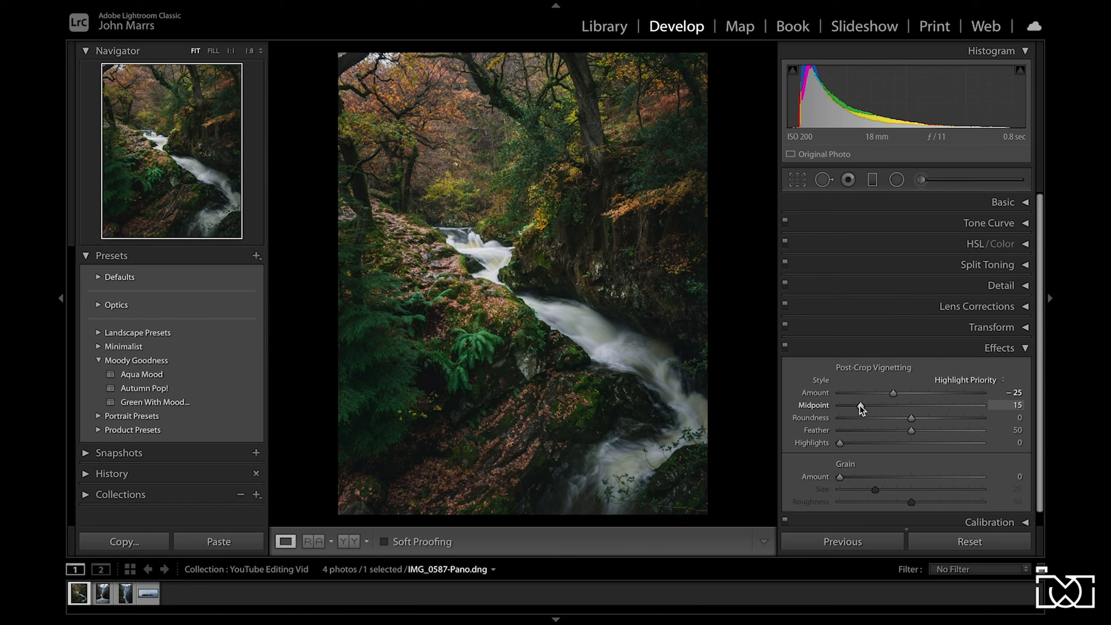
pyautogui.hotkey('ctrl', 'z')
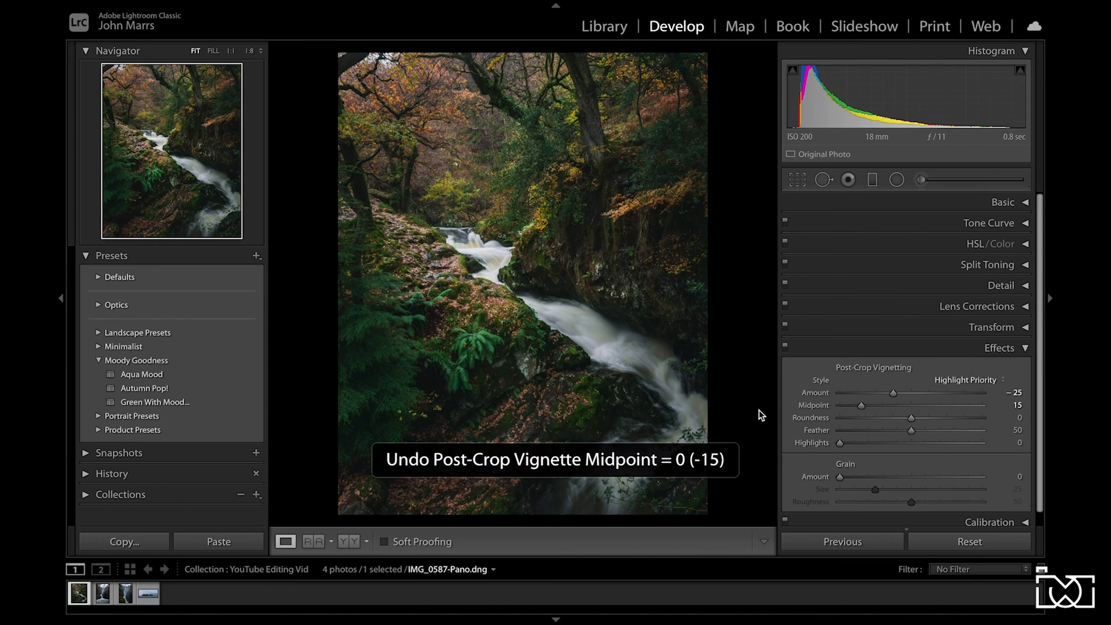
pyautogui.hotkey('ctrl', 'y')
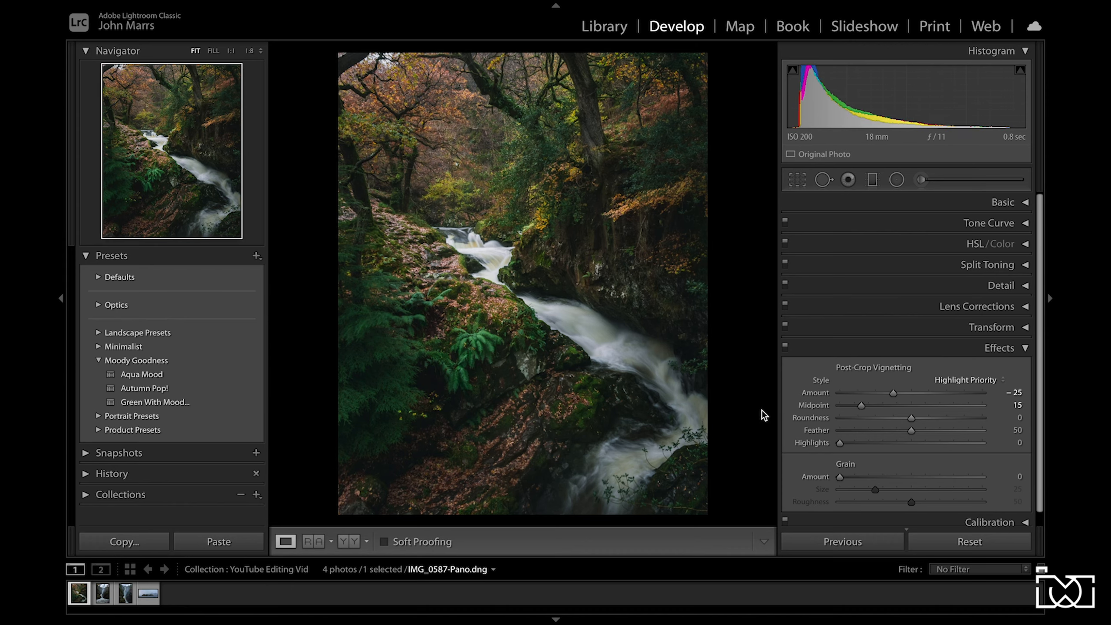
# - Switch from Effects to the Calibration settings, review them, and collapse them again
pyautogui.click(1022, 350)
pyautogui.click(1026, 368)
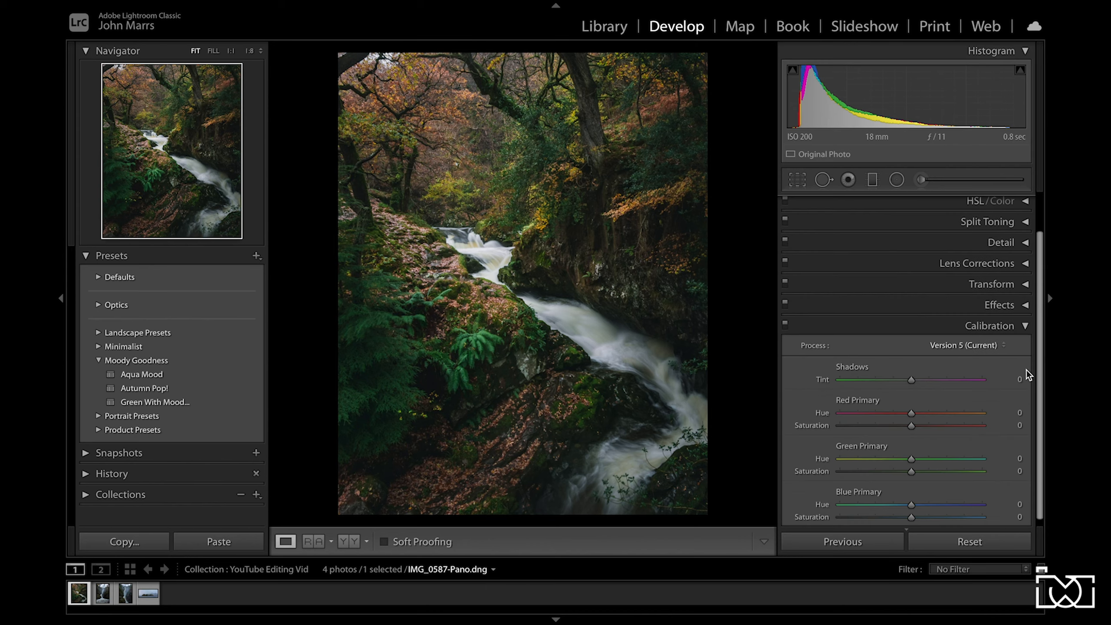
pyautogui.click(1026, 324)
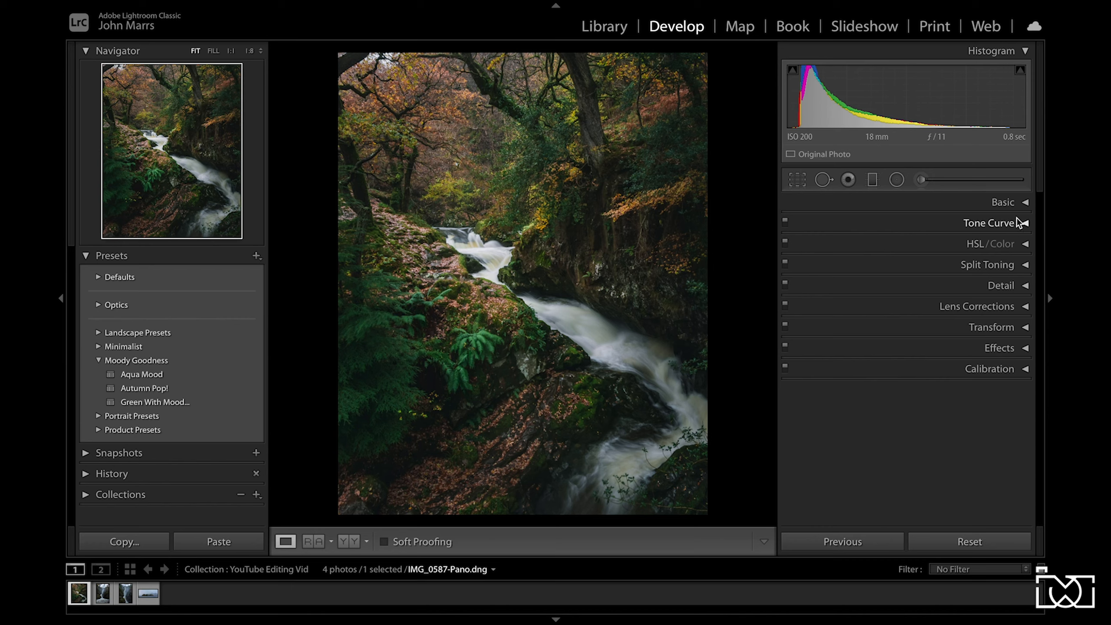
# - Return to the Basic settings, try an Exposure of +1.15, and set it to +1.00, comparing it with the previous exposure
pyautogui.click(1022, 203)
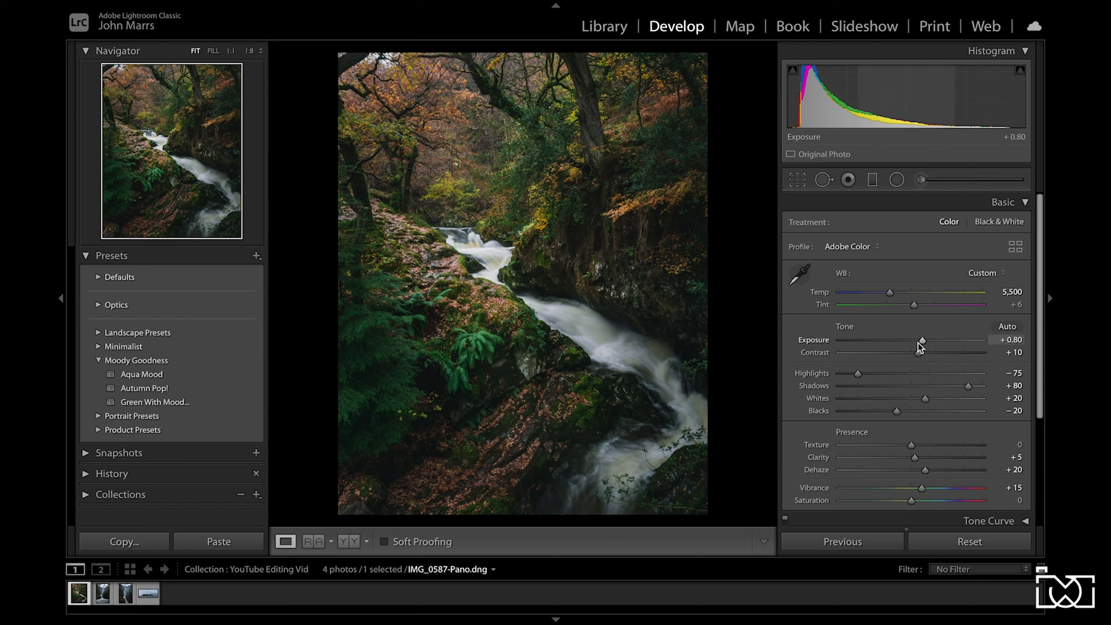
pyautogui.moveTo(923, 341); pyautogui.dragTo(929, 341)
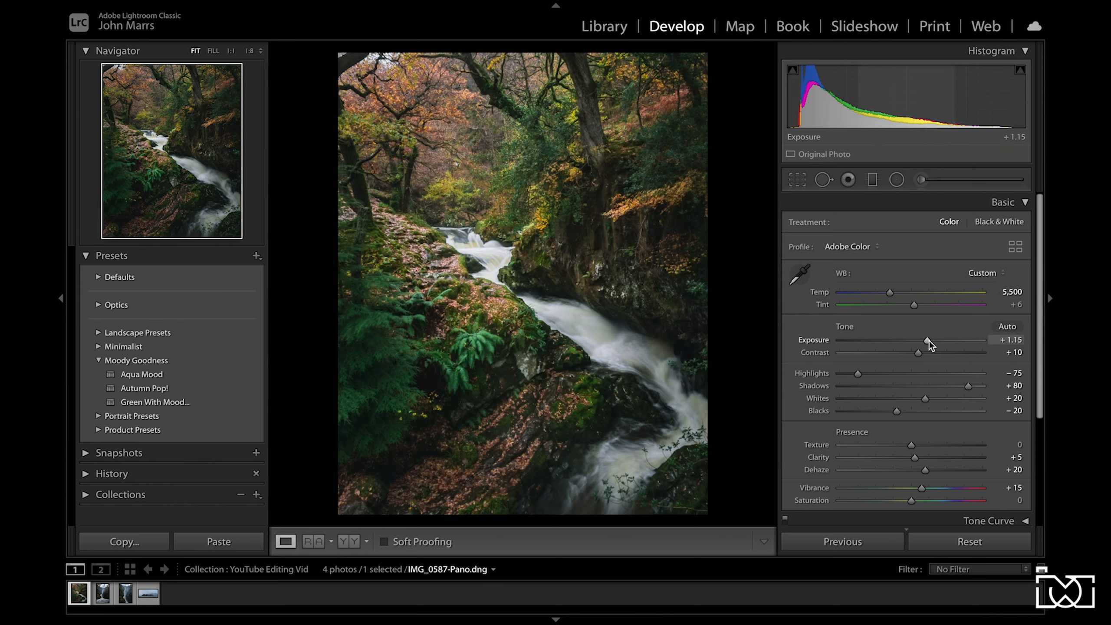
pyautogui.hotkey('ctrl', 'z')
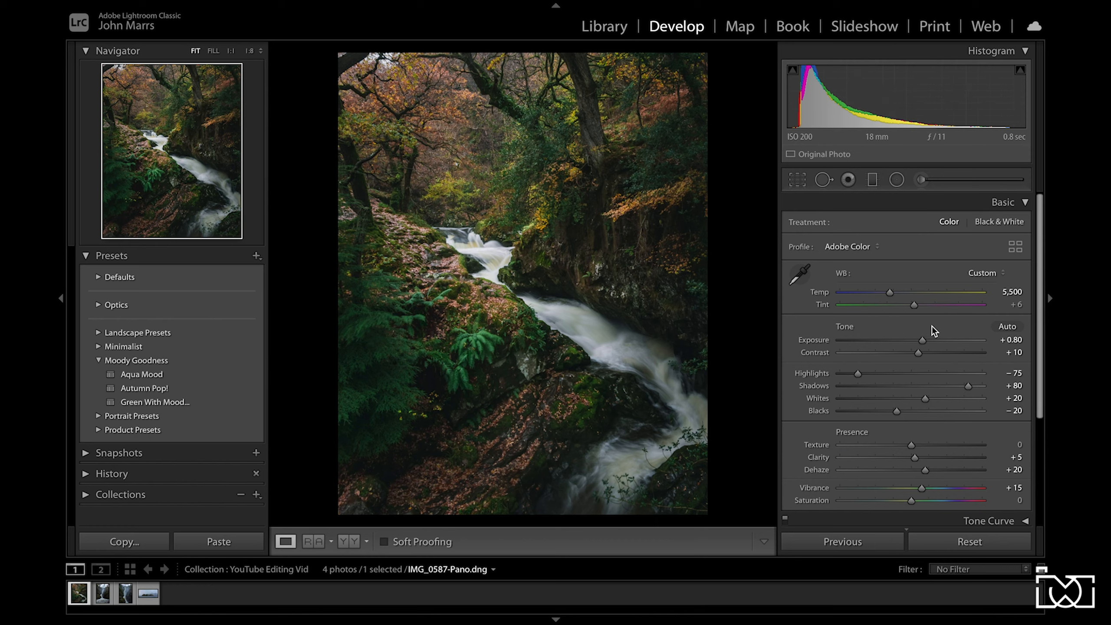
pyautogui.moveTo(921, 340); pyautogui.dragTo(924, 340)
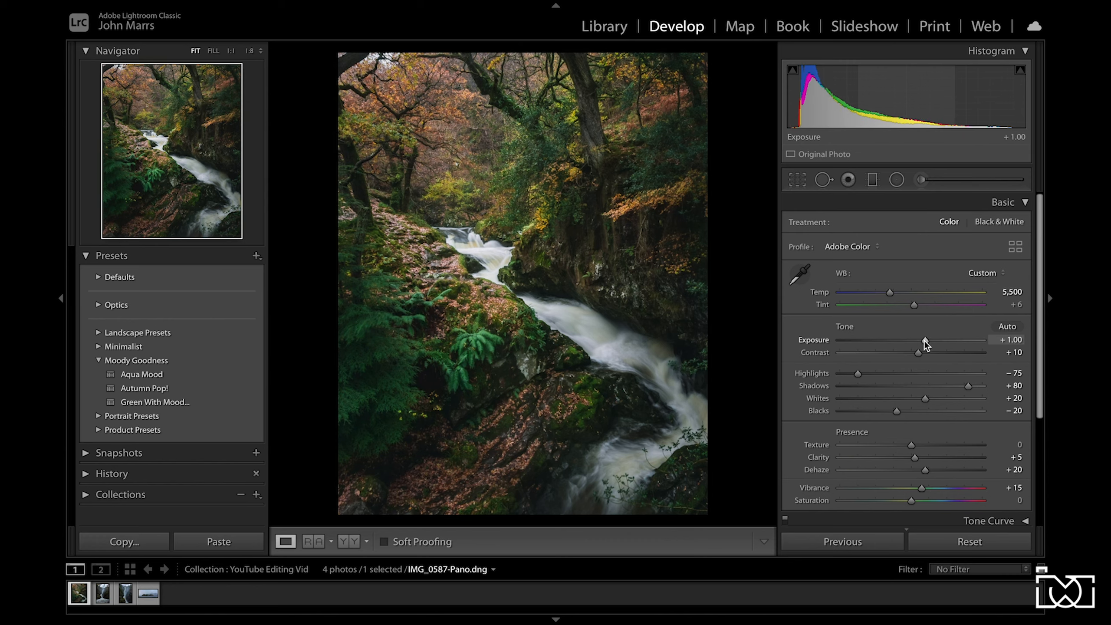
pyautogui.hotkey('ctrl', 'z')
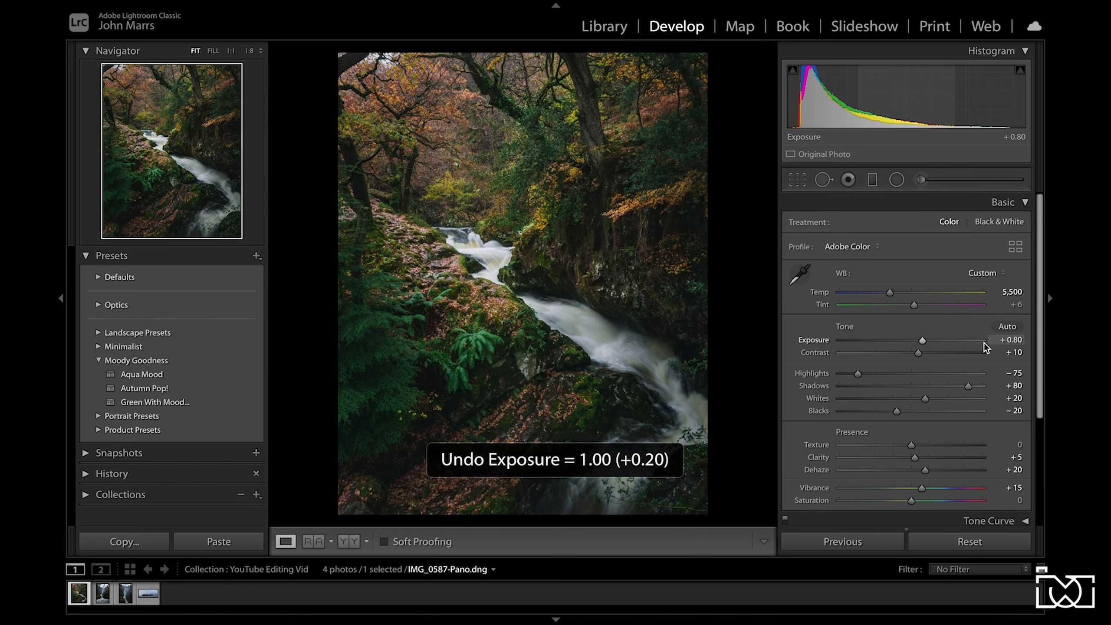
pyautogui.hotkey('ctrl', 'y')
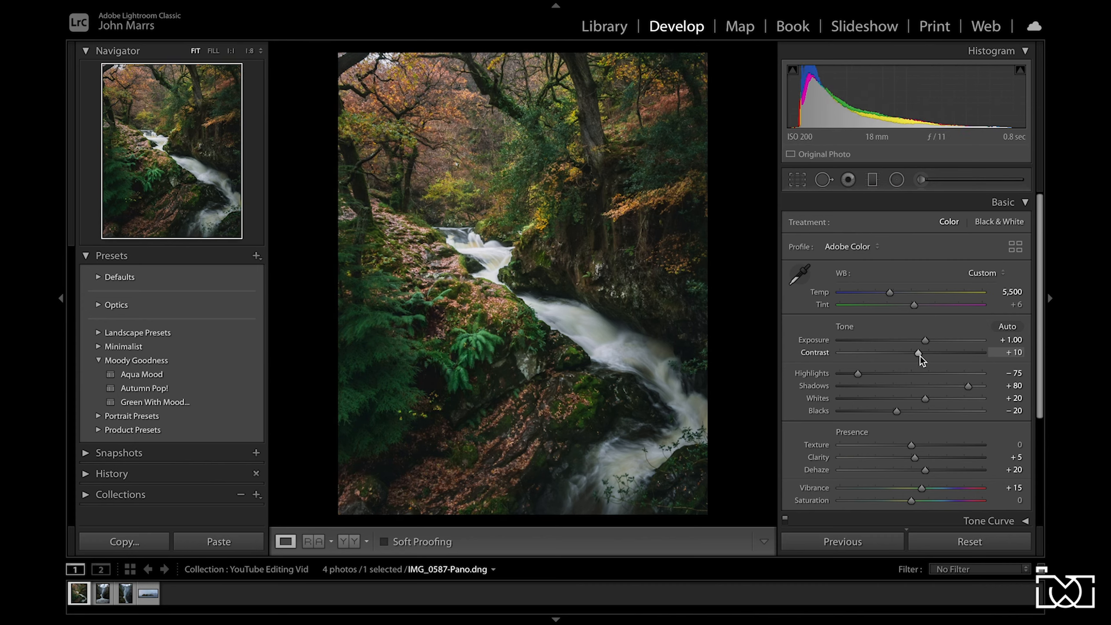
# - Try a strong Contrast of +83 and undo the change
pyautogui.moveTo(918, 357); pyautogui.dragTo(971, 352)
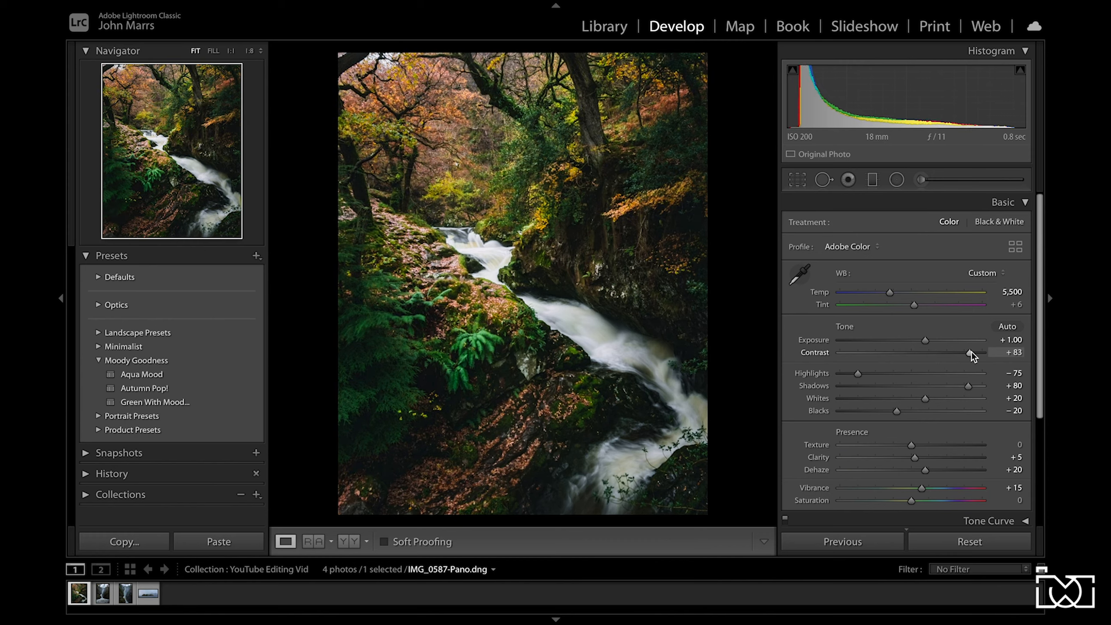
pyautogui.hotkey('ctrl', 'z')
pyautogui.hotkey('ctrl', 'z')
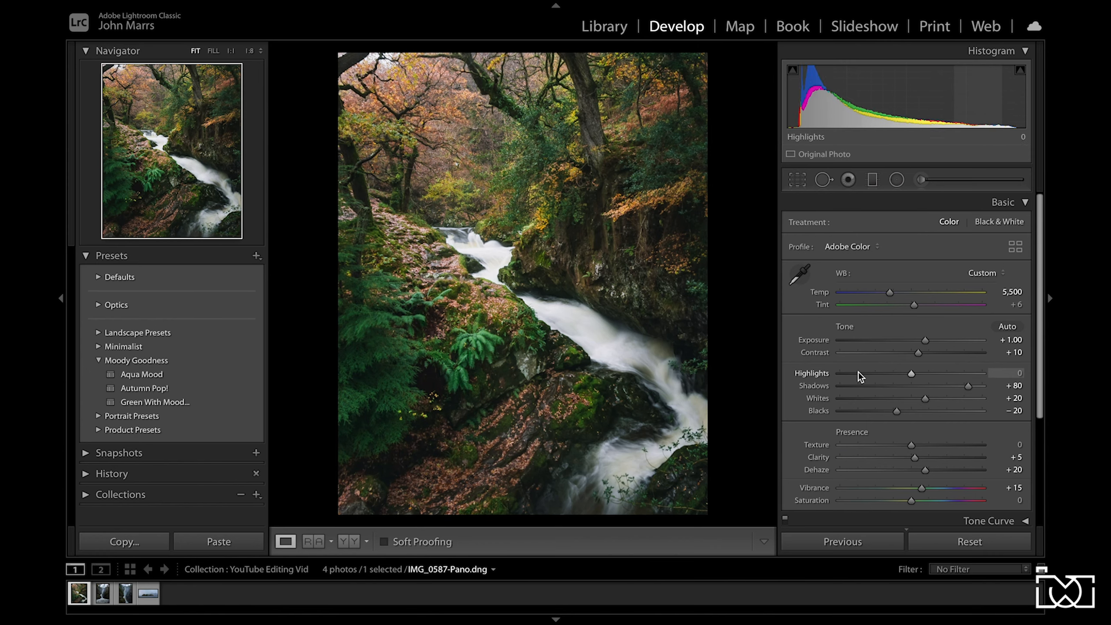
# - Undo the Highlights reset, try Highlights at −63, and undo that change as well
pyautogui.hotkey('ctrl', 'z')
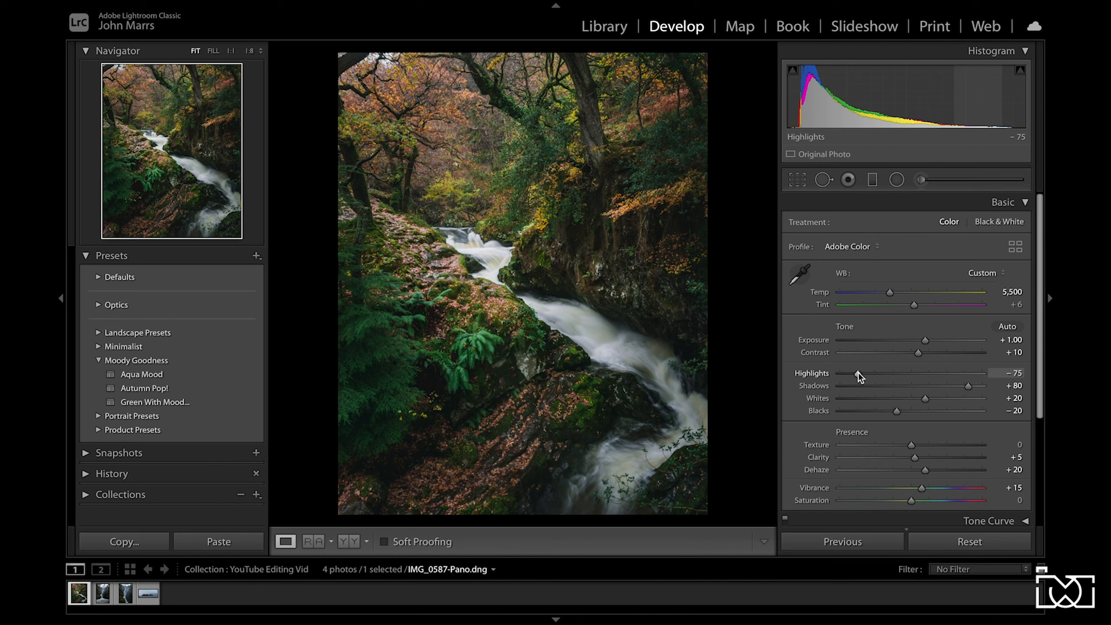
pyautogui.moveTo(860, 372); pyautogui.dragTo(866, 373)
pyautogui.hotkey('ctrl', 'z')
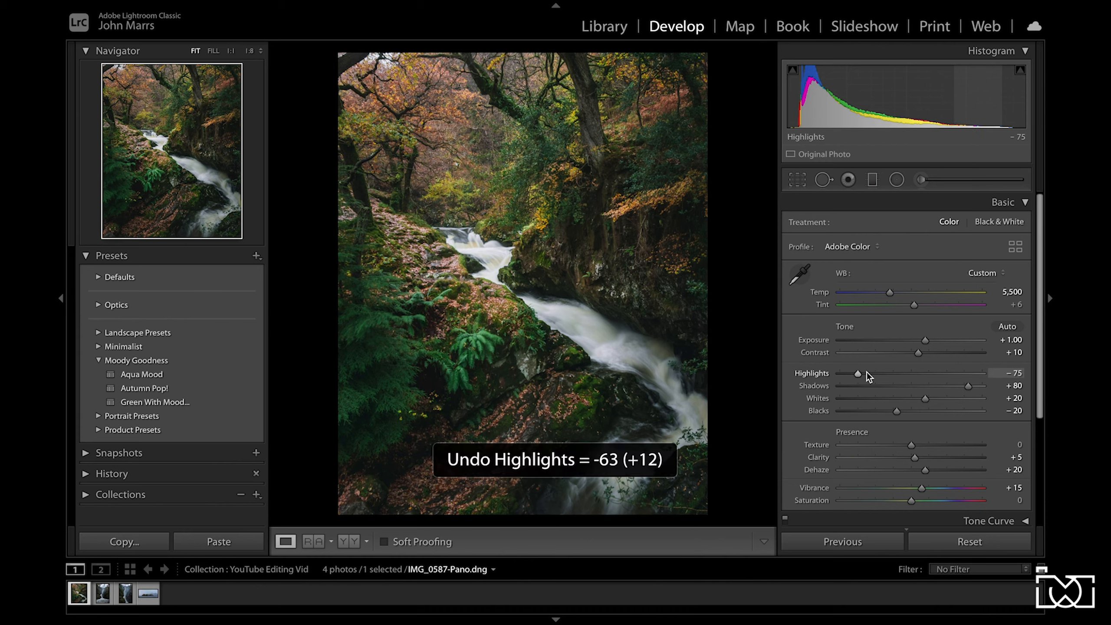
# - Reset Shadows to 0 for comparison, undo the reset, and set Shadows to +75
pyautogui.doubleClick(968, 386)
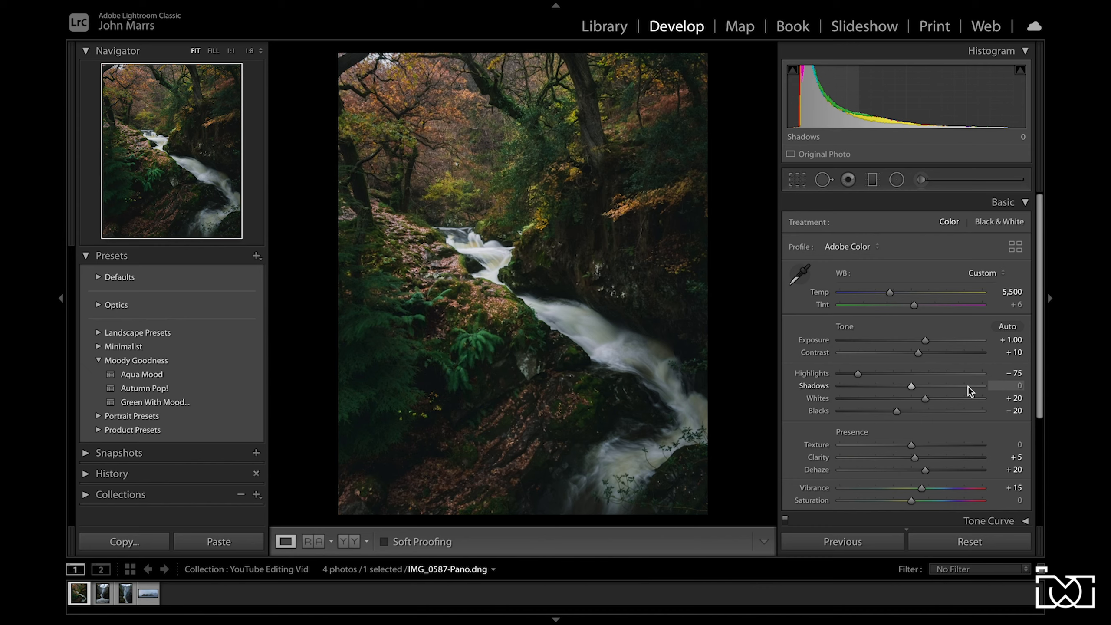
pyautogui.hotkey('ctrl', 'z')
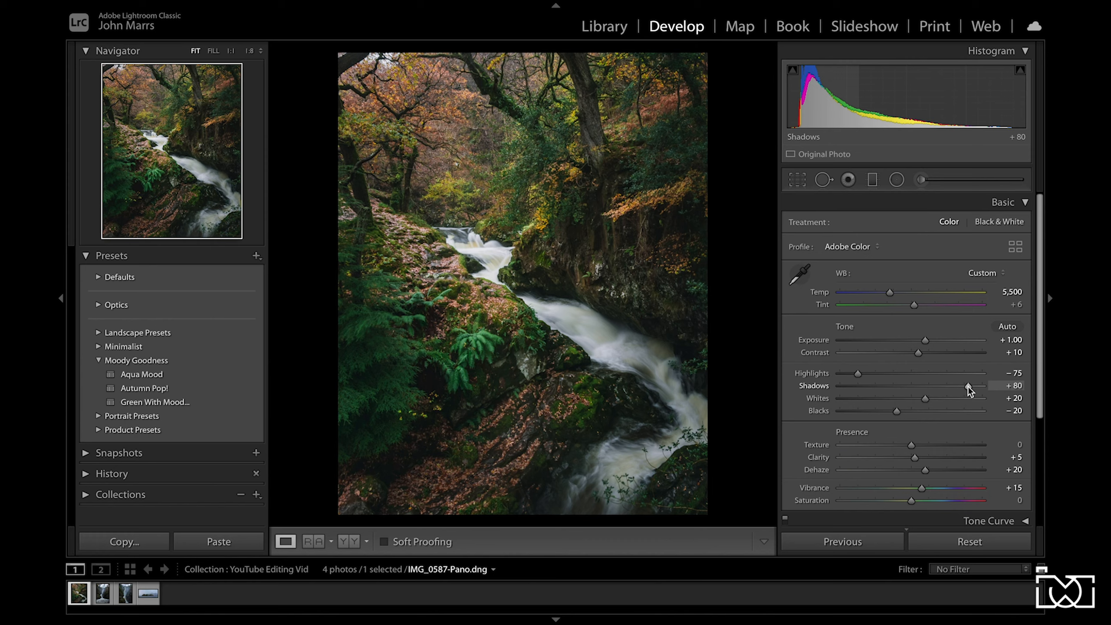
pyautogui.moveTo(968, 387); pyautogui.dragTo(963, 386)
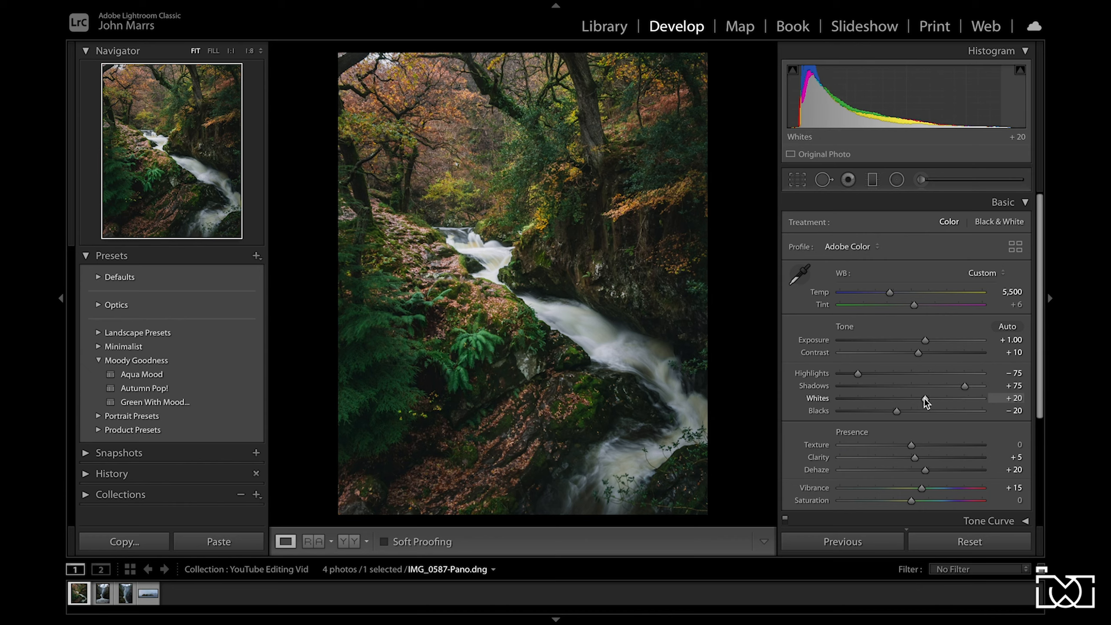
# - Try a Whites value of +50 and the default Blacks value, undoing each change
pyautogui.moveTo(924, 398); pyautogui.dragTo(896, 398)
pyautogui.moveTo(902, 400); pyautogui.dragTo(945, 395)
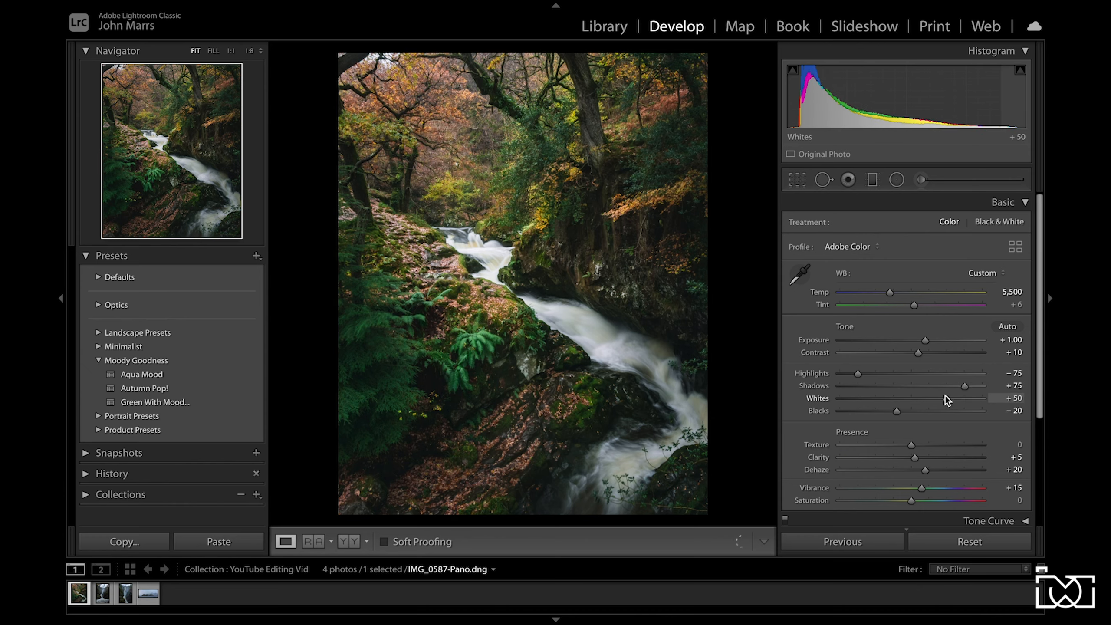
pyautogui.hotkey('ctrl', 'z')
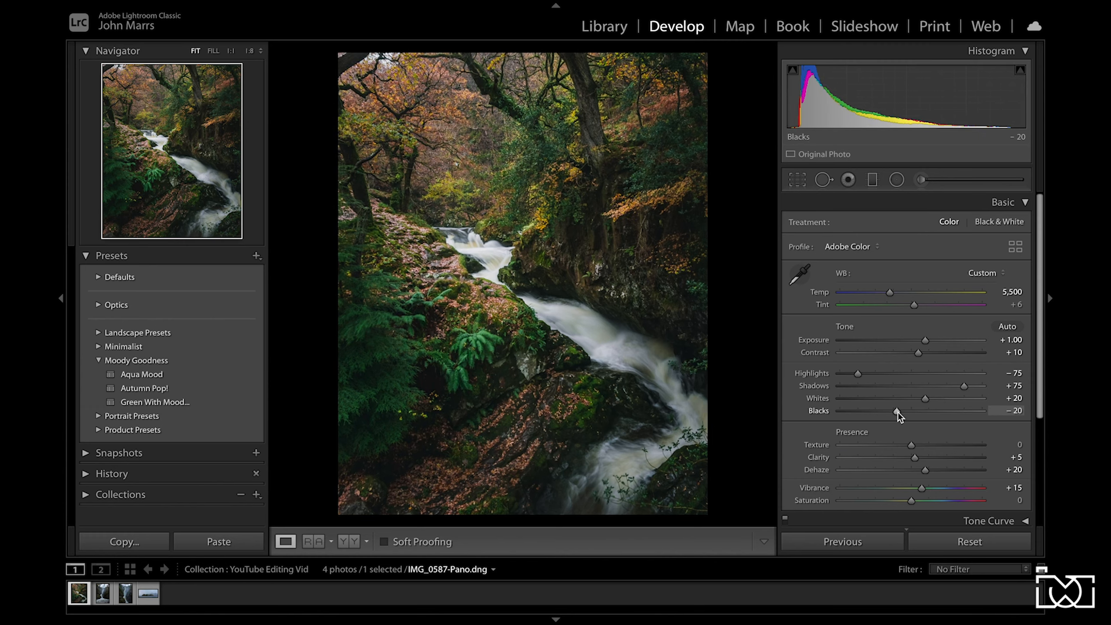
pyautogui.doubleClick(898, 412)
pyautogui.hotkey('ctrl', 'z')
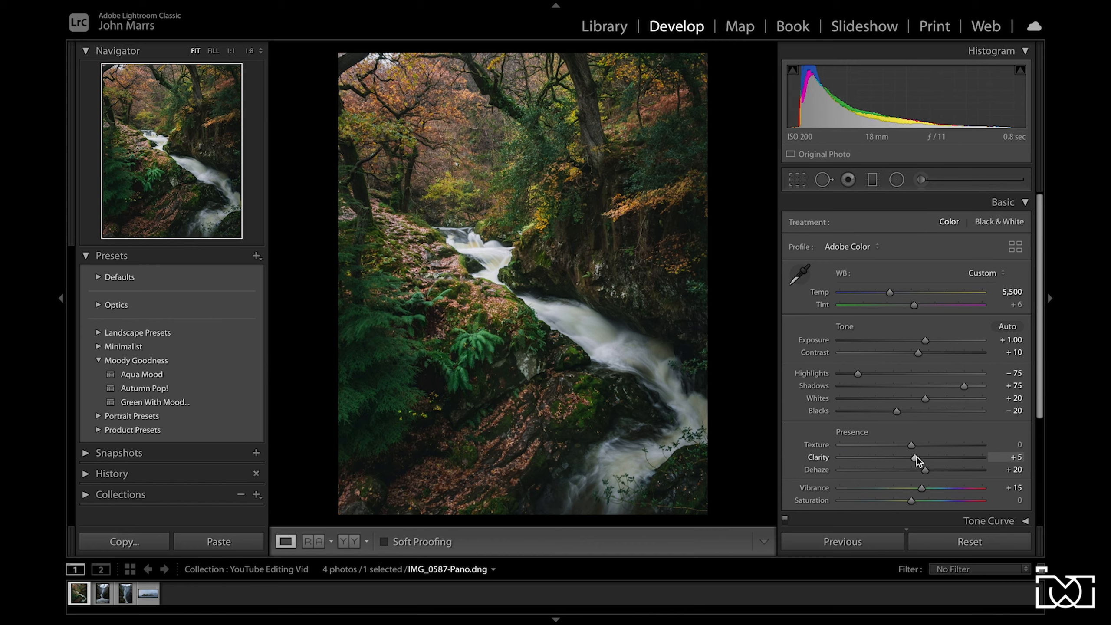
# - Try a Clarity of −27 and undo the change
pyautogui.moveTo(914, 457); pyautogui.dragTo(891, 463)
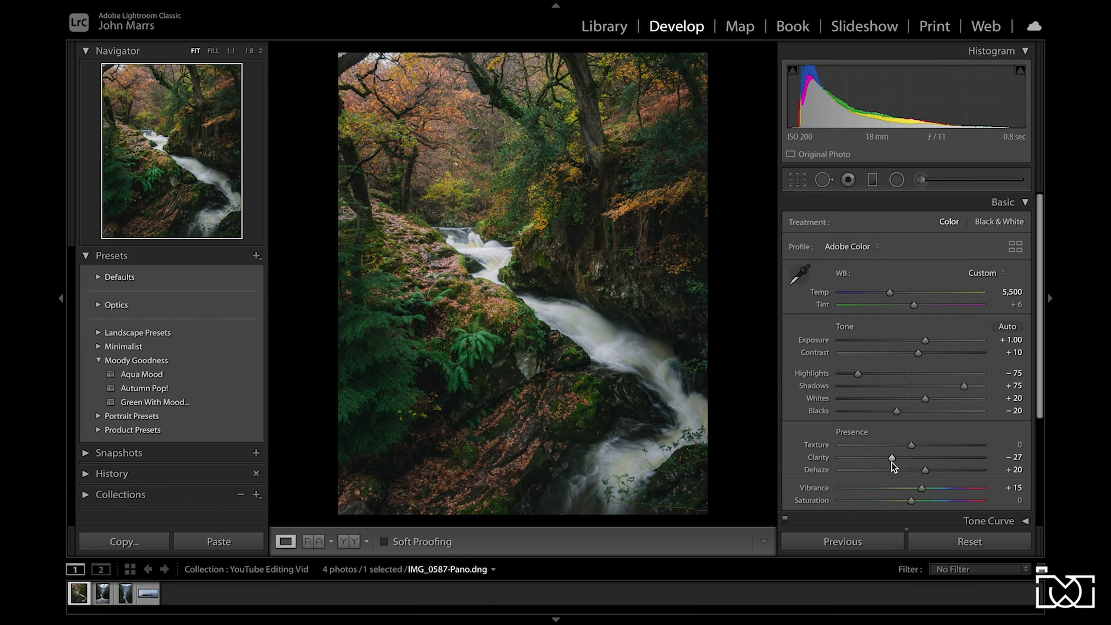
pyautogui.hotkey('ctrl', 'z')
pyautogui.scroll(-1, 905, 490)
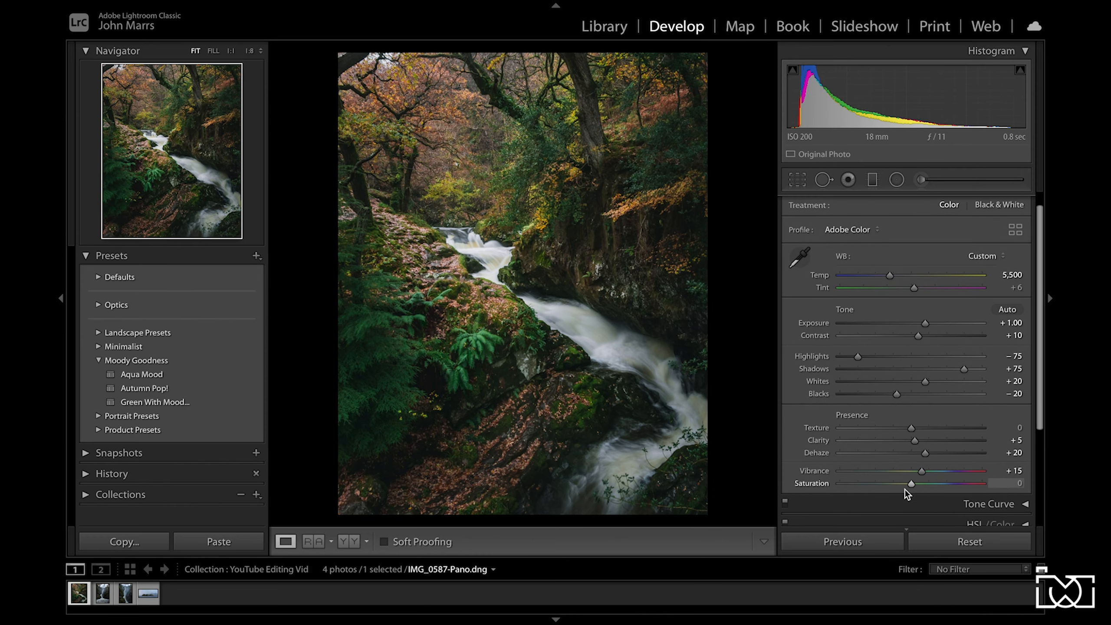